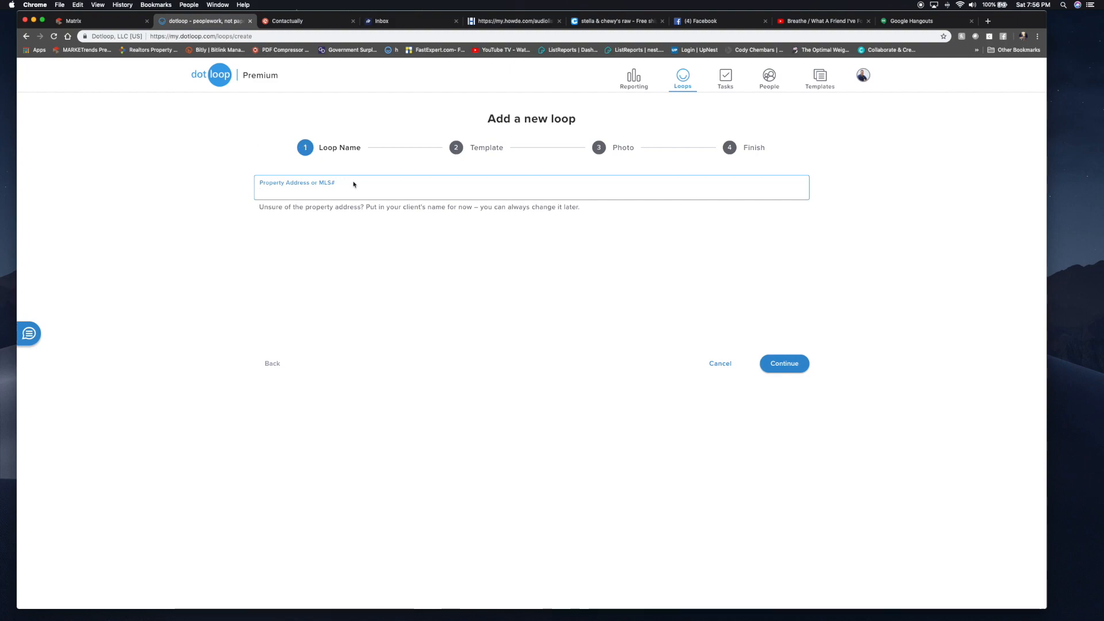
- Copy FMLS number 6087003 from the Matrix listing details and go back to dotloop
left_click(102, 25)
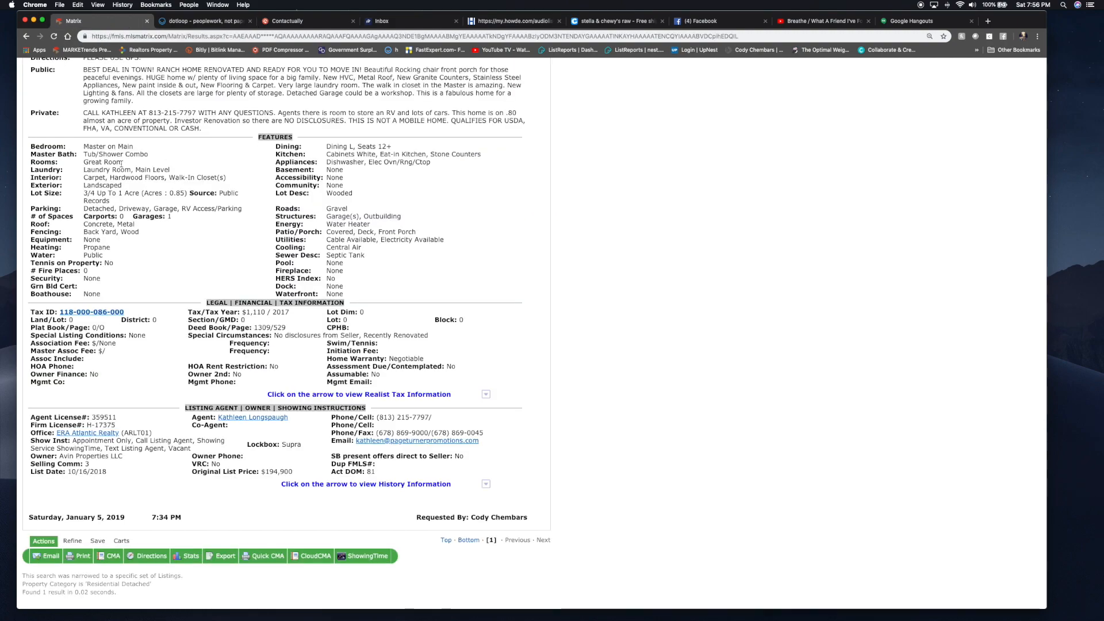
scroll(121, 163, "up", 10)
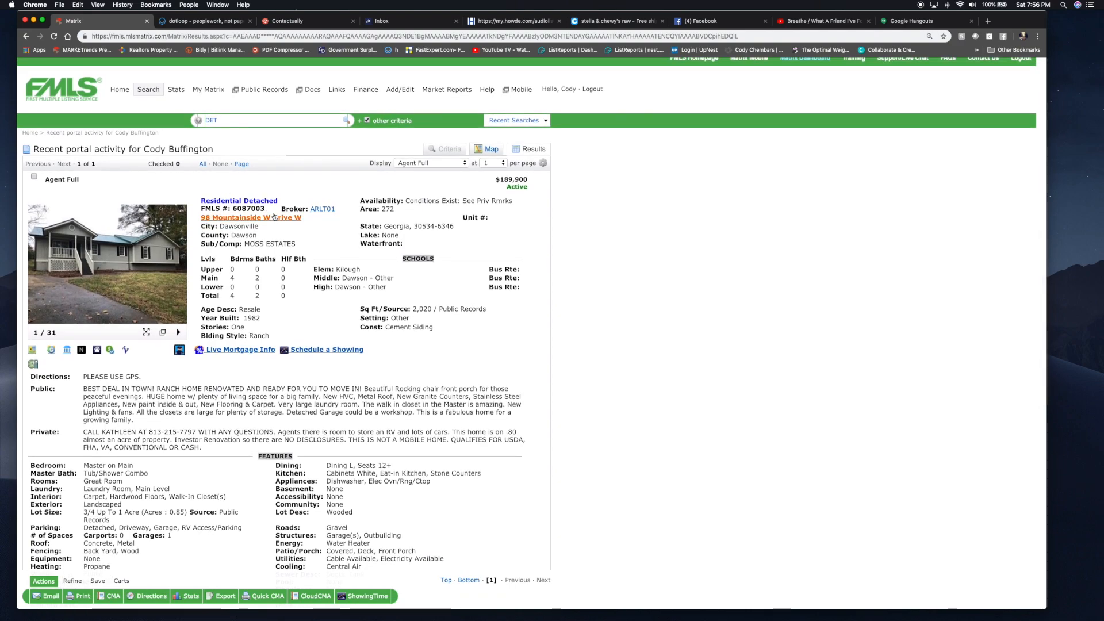
left_click_drag(271, 211, 233, 200)
key("super+c")
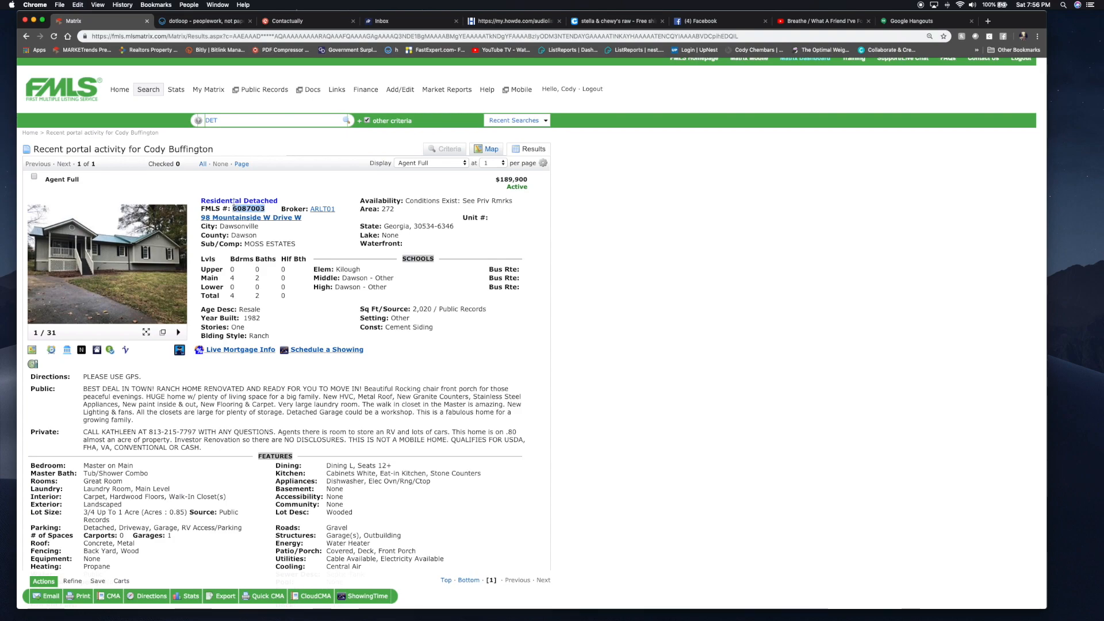
left_click(202, 23)
key("super+v")
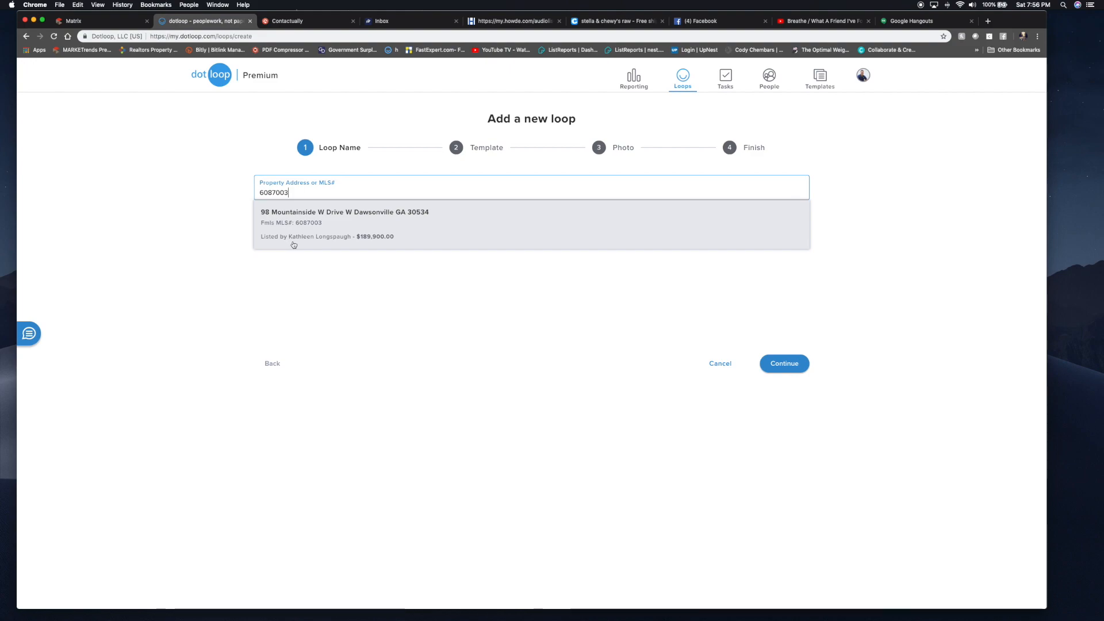
left_click(380, 241)
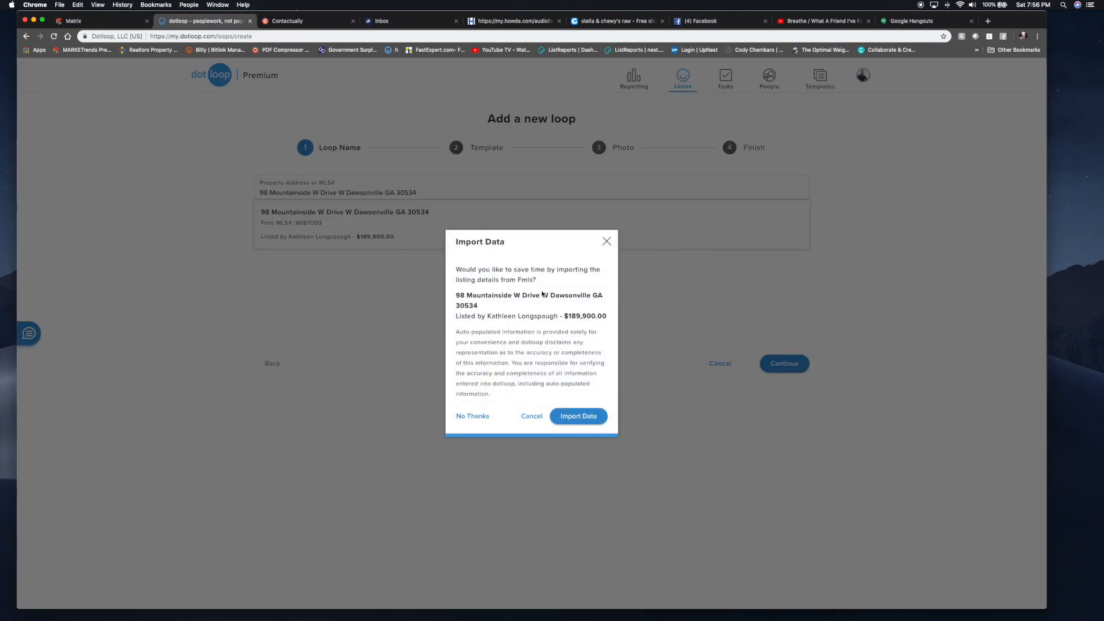
left_click(579, 416)
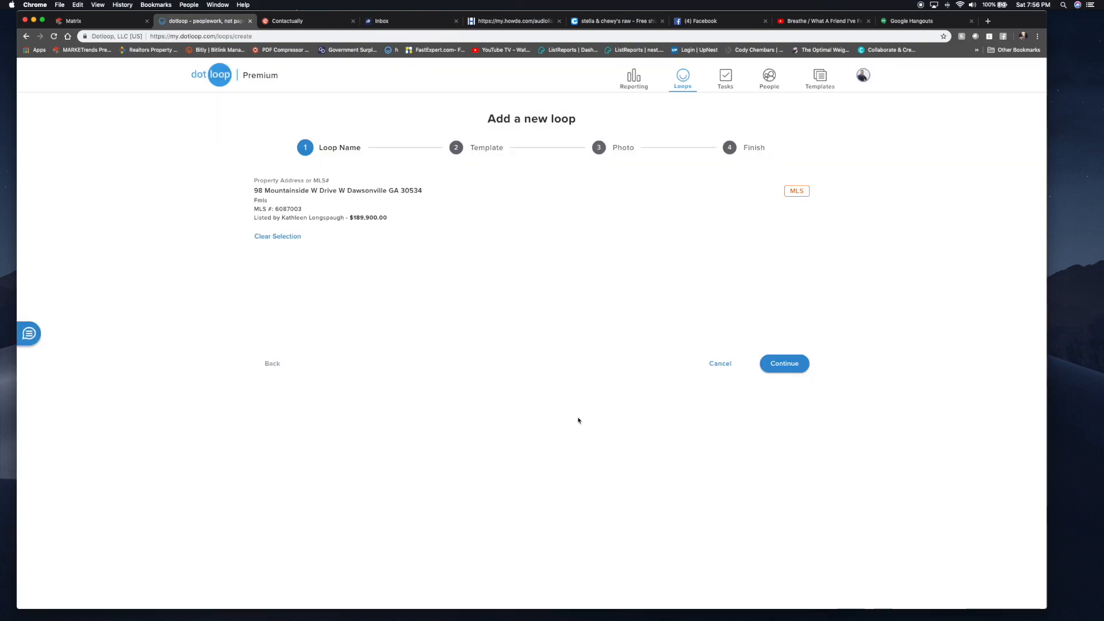
- Apply the Buying loop template and finish creating the loop with the listing photo
left_click(772, 366)
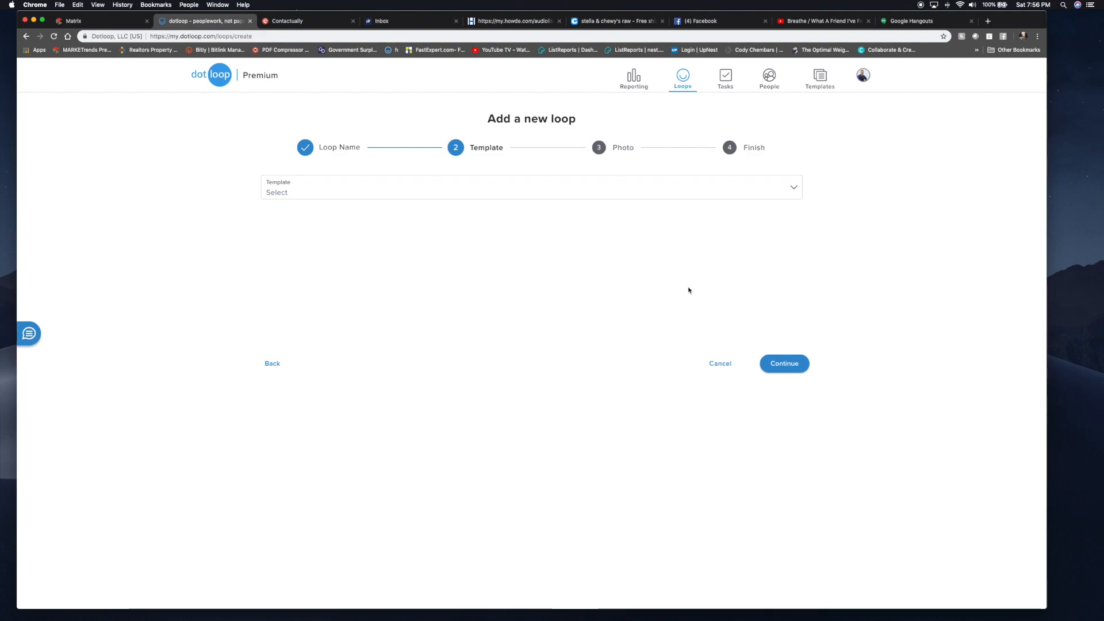
left_click(683, 196)
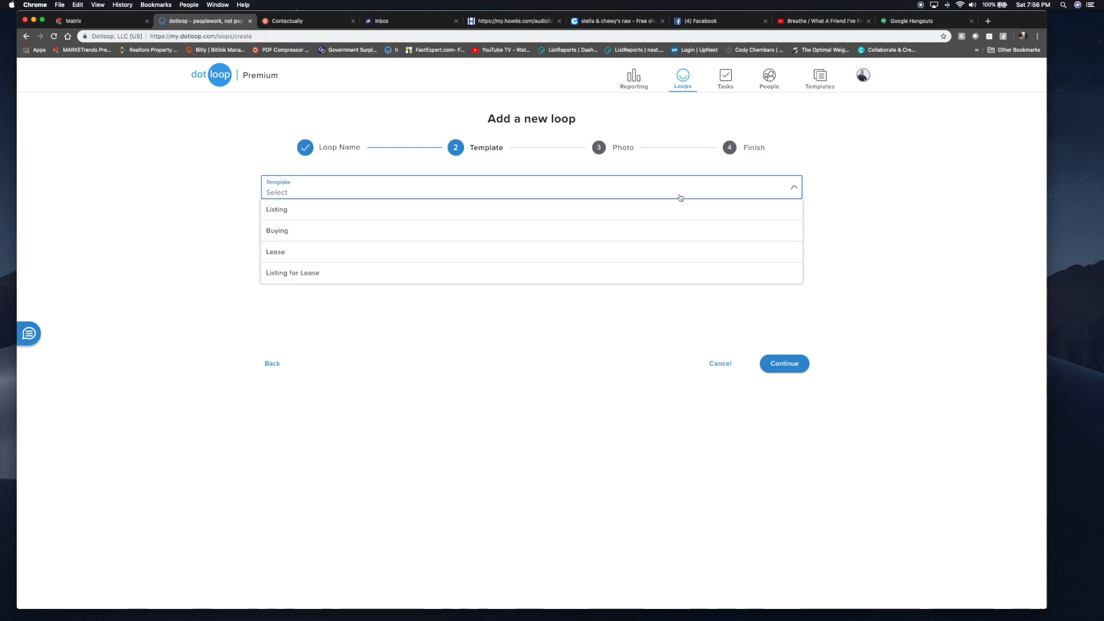
left_click(569, 234)
left_click(784, 365)
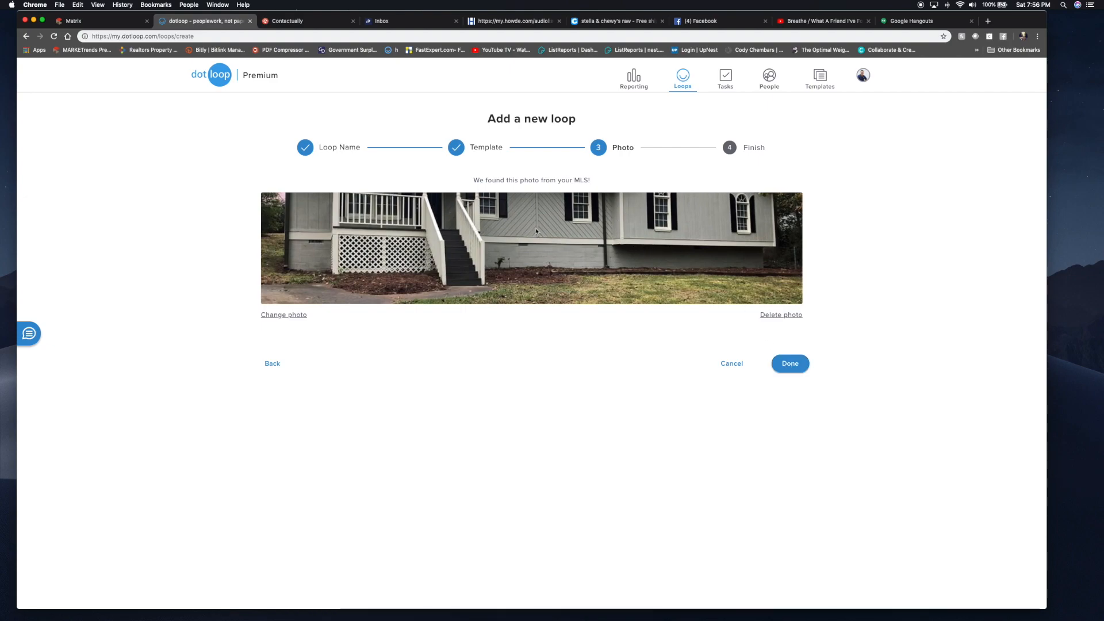
left_click(792, 362)
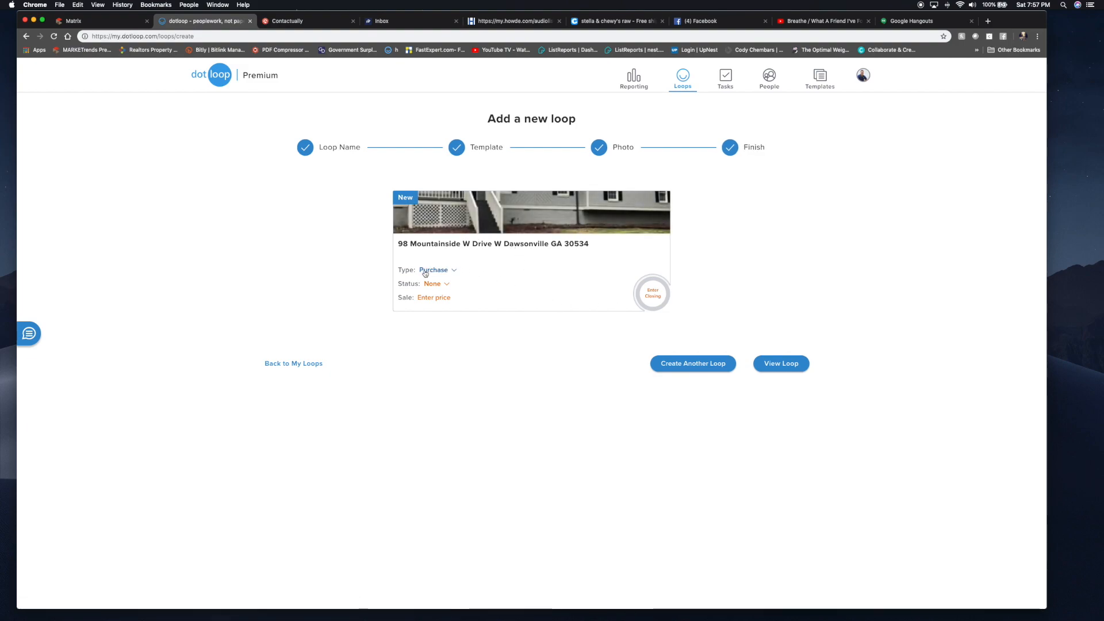
- Set the new loop's status to Pre-Offer and open the loop's own page
left_click(437, 284)
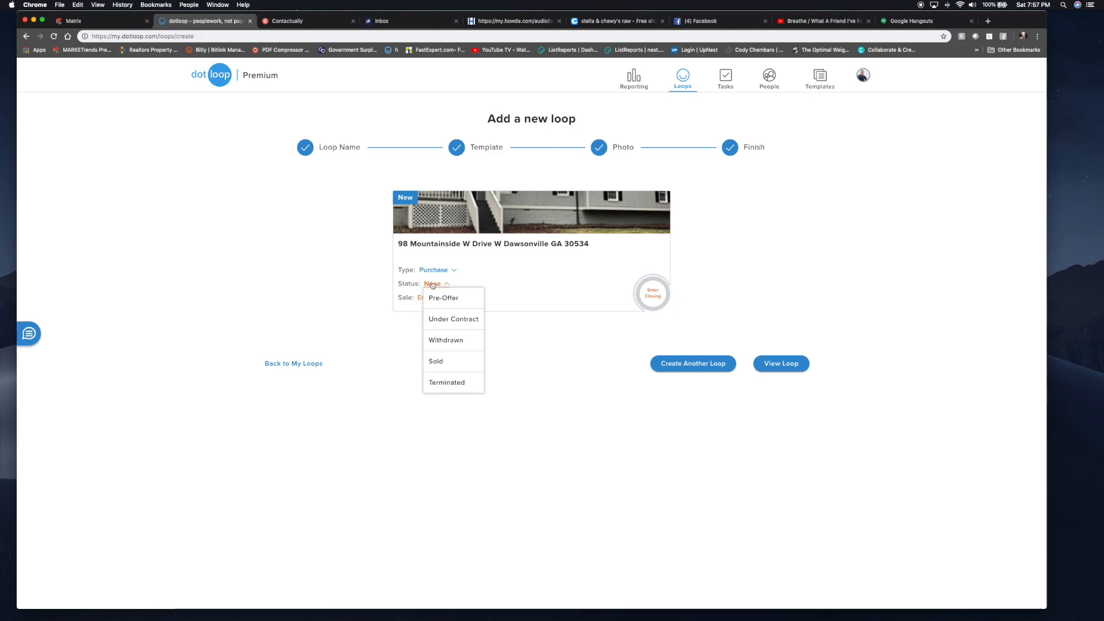
left_click(445, 299)
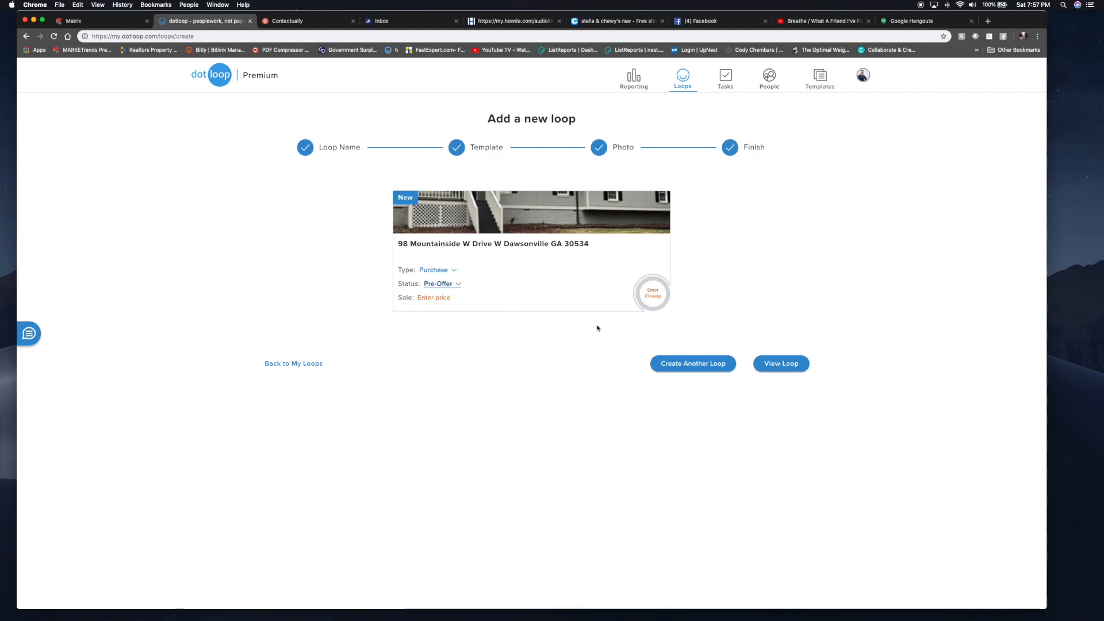
left_click(789, 365)
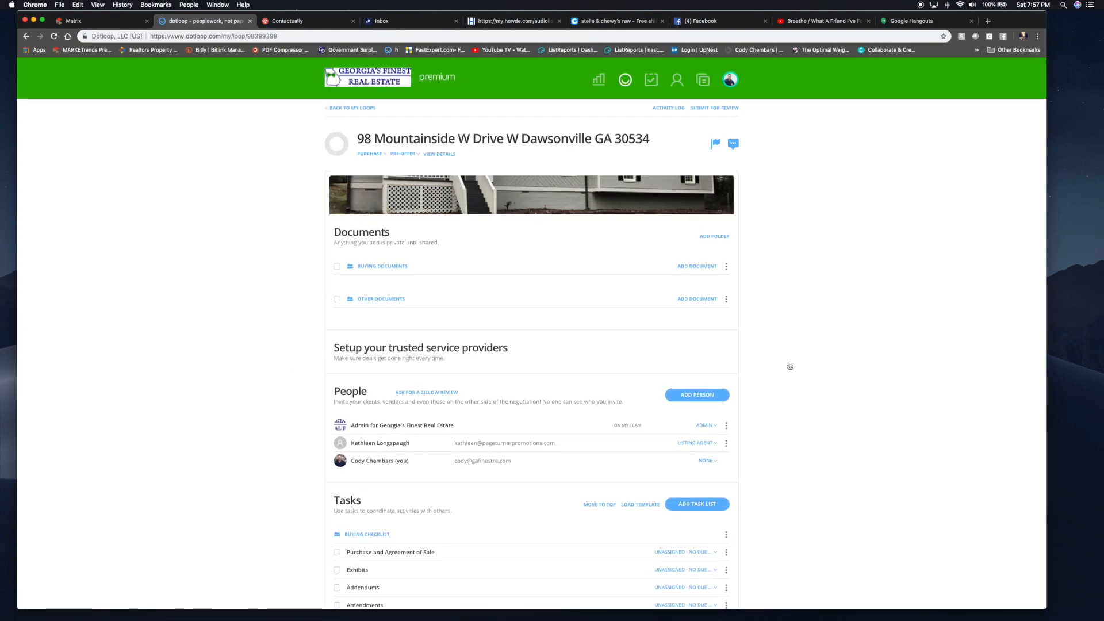
- Archive the Other Documents folder
scroll(789, 365, "down", 1)
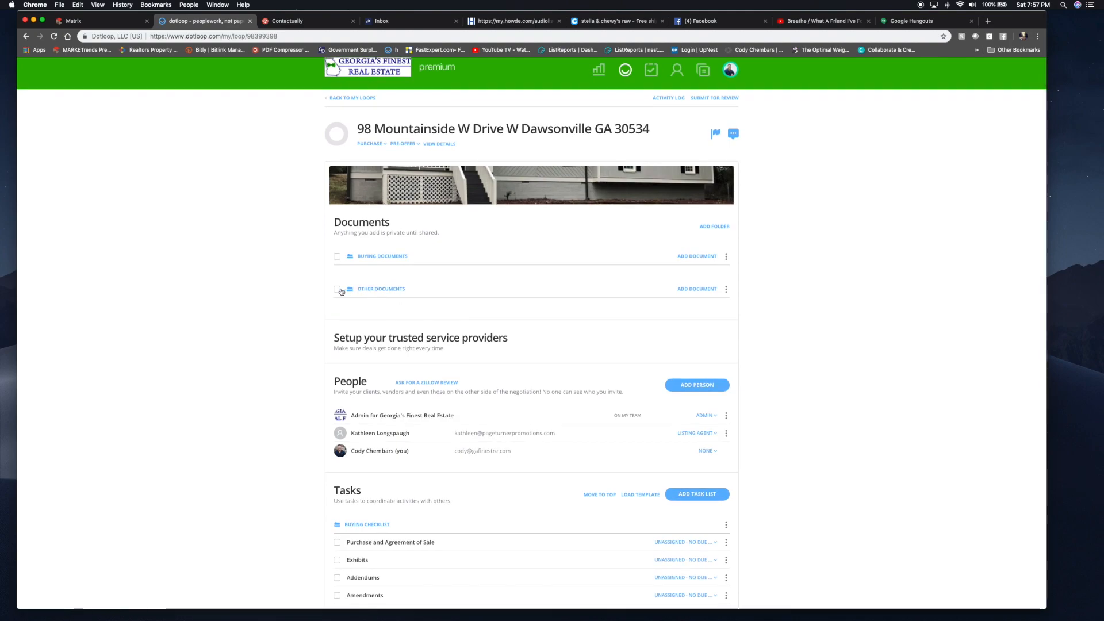
left_click(726, 290)
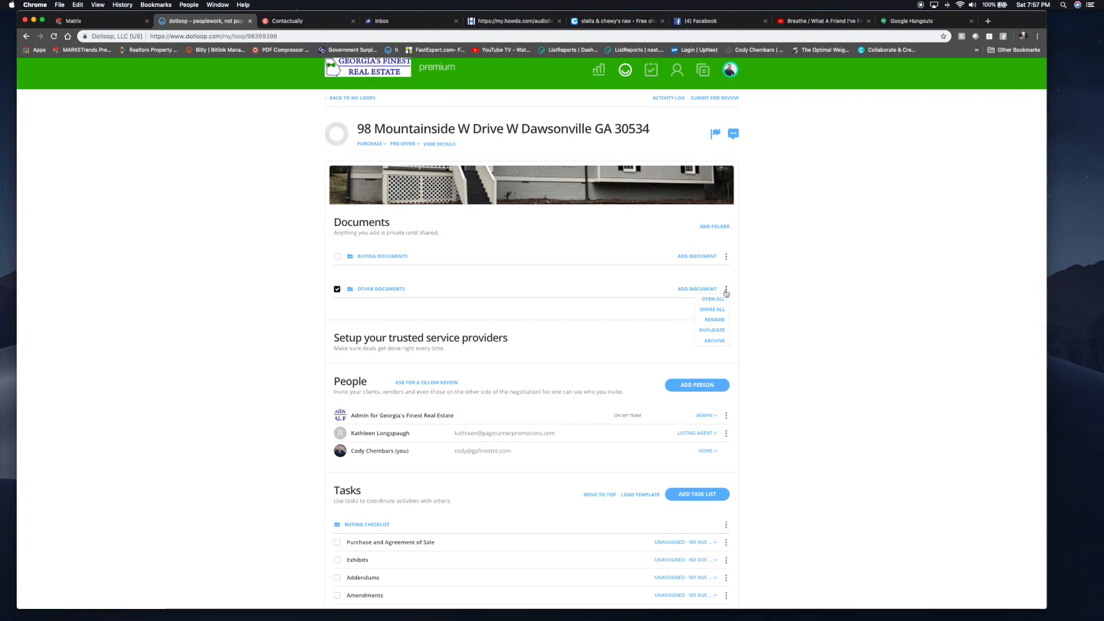
left_click(715, 341)
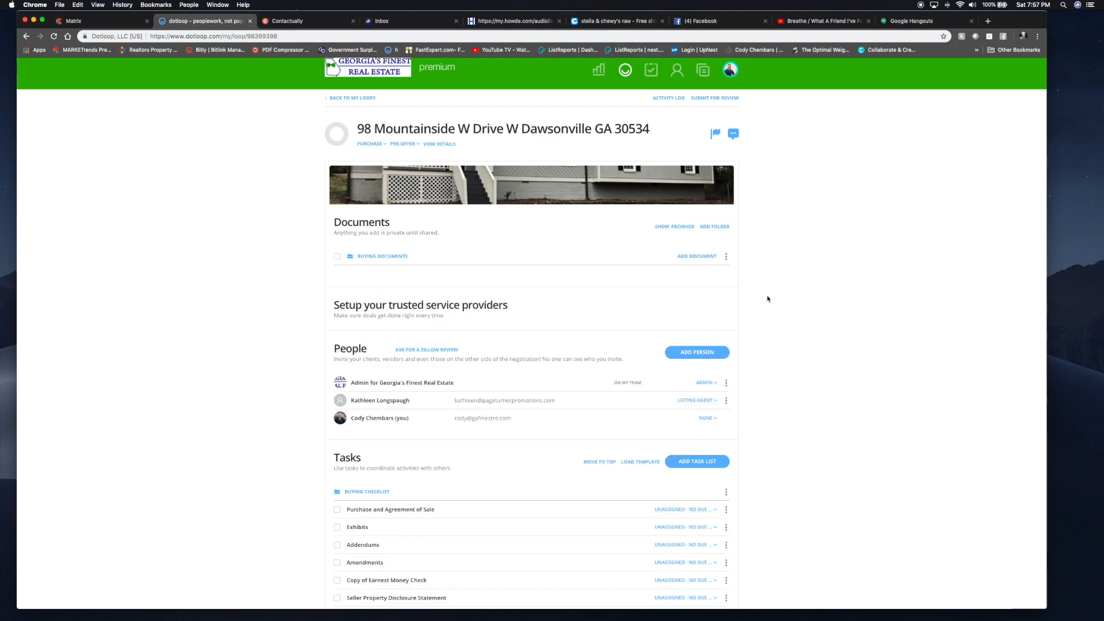
- Change your own role in People from None to Buying Agent
scroll(768, 299, "down", 4)
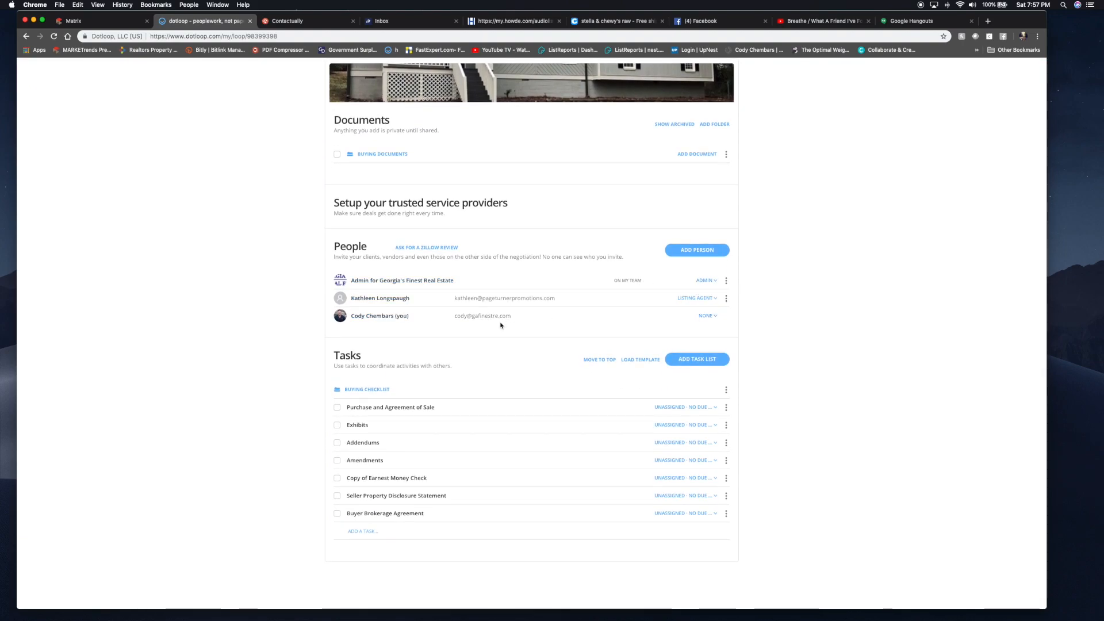
left_click(706, 315)
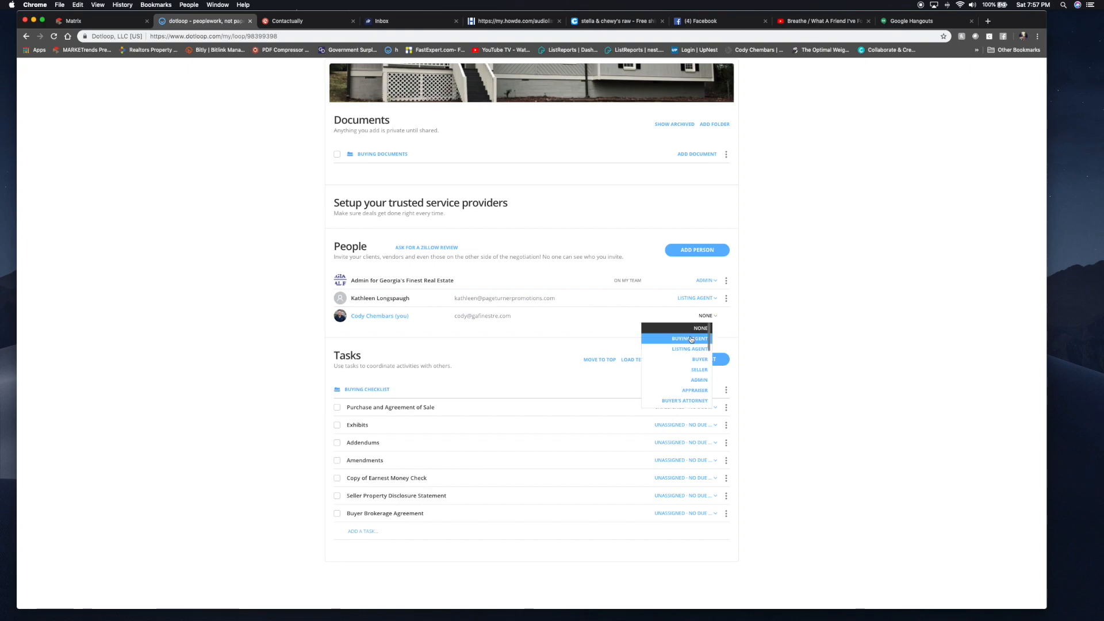
left_click(691, 339)
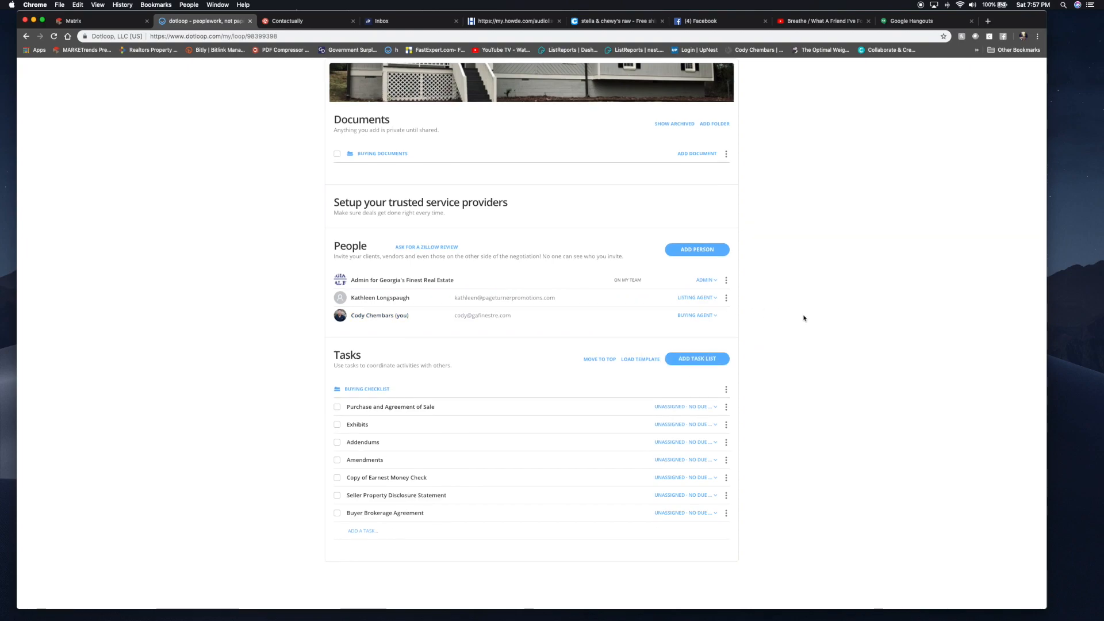
scroll(804, 318, "down", 1)
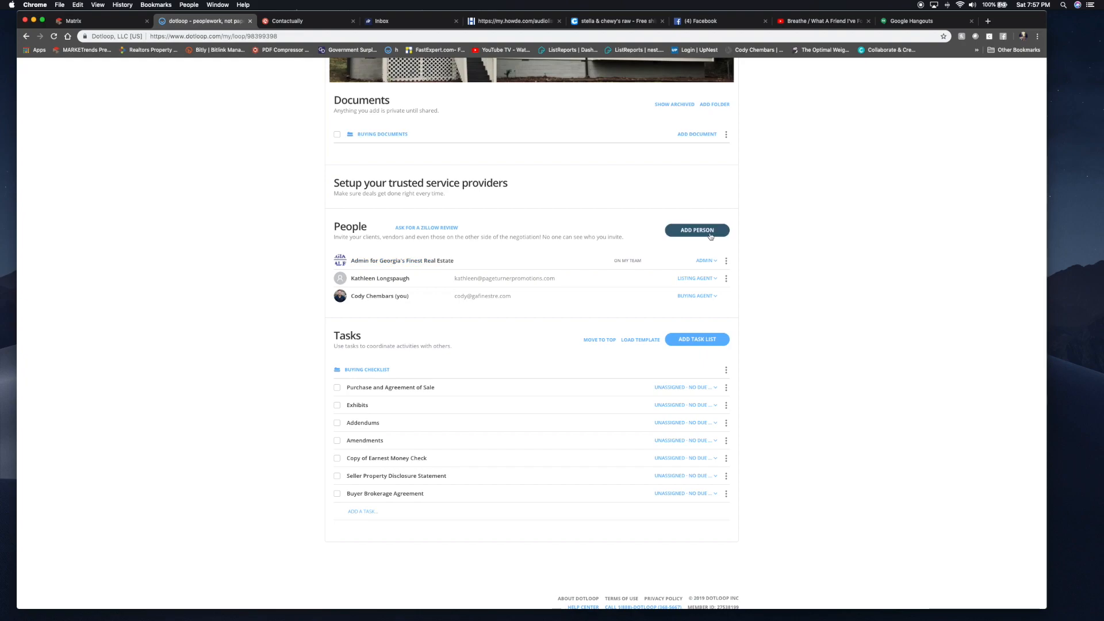
- Add the first buyer from a saved contact suggestion with the Buyer role
left_click(710, 233)
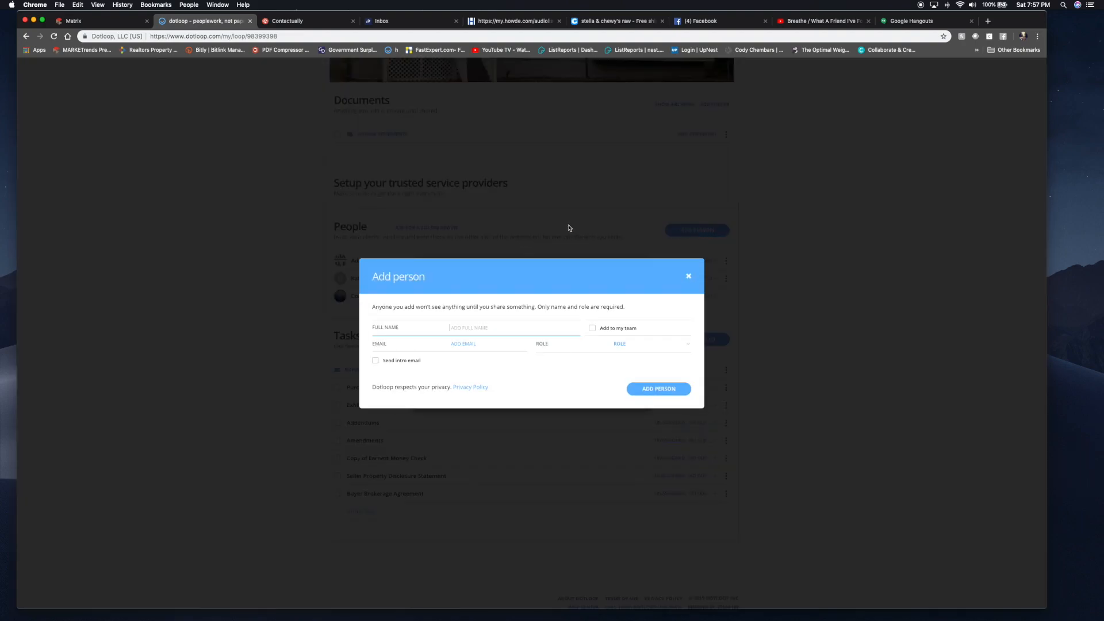
type("Cody")
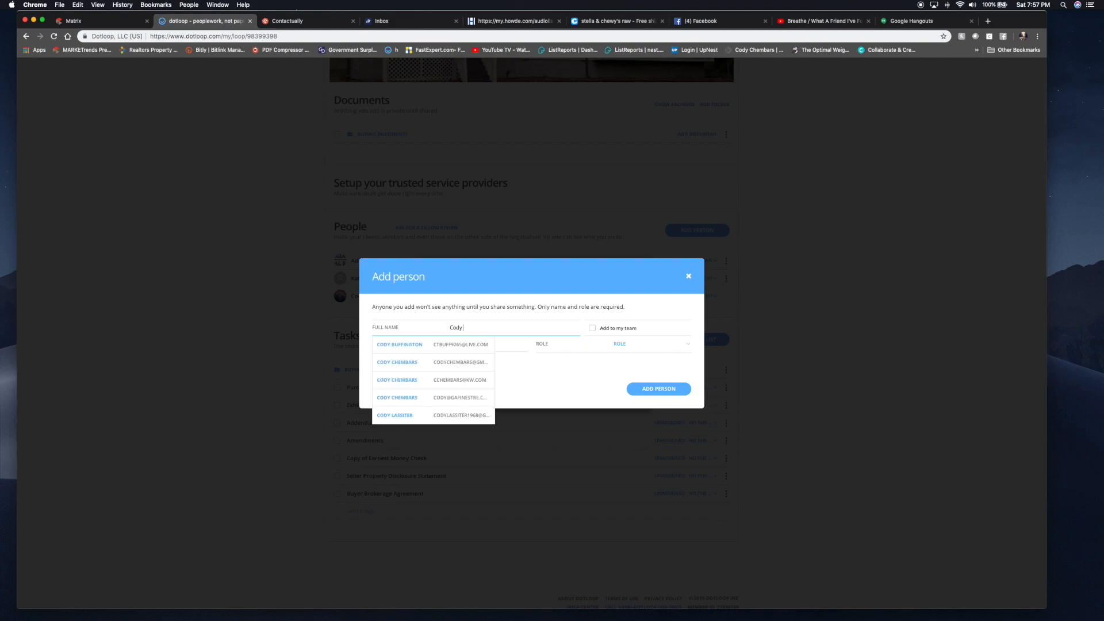
key("Down")
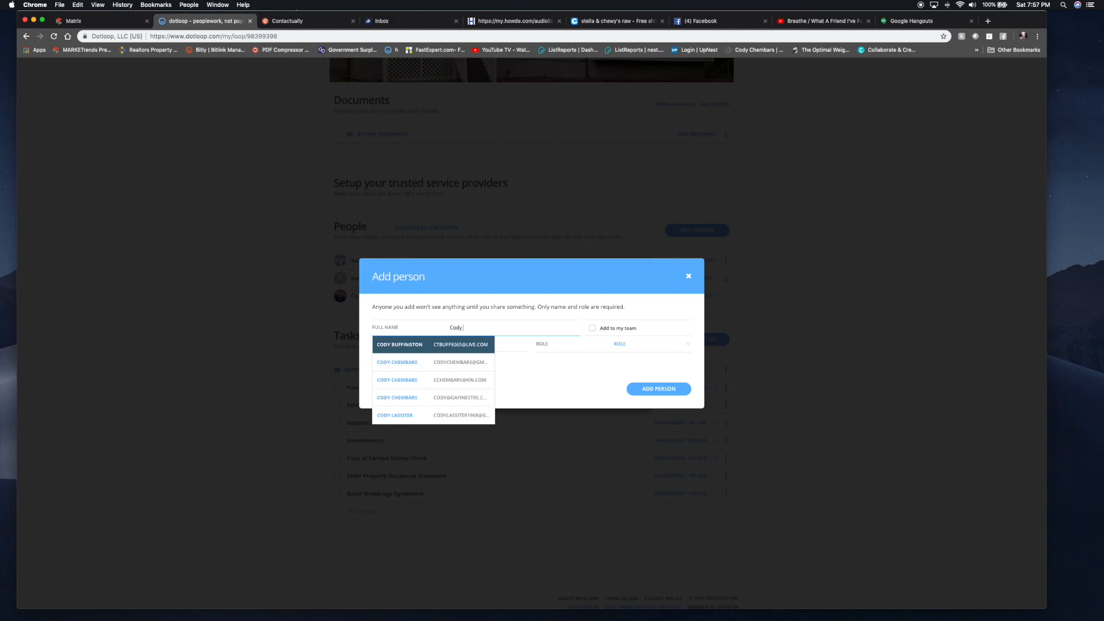
key("Return")
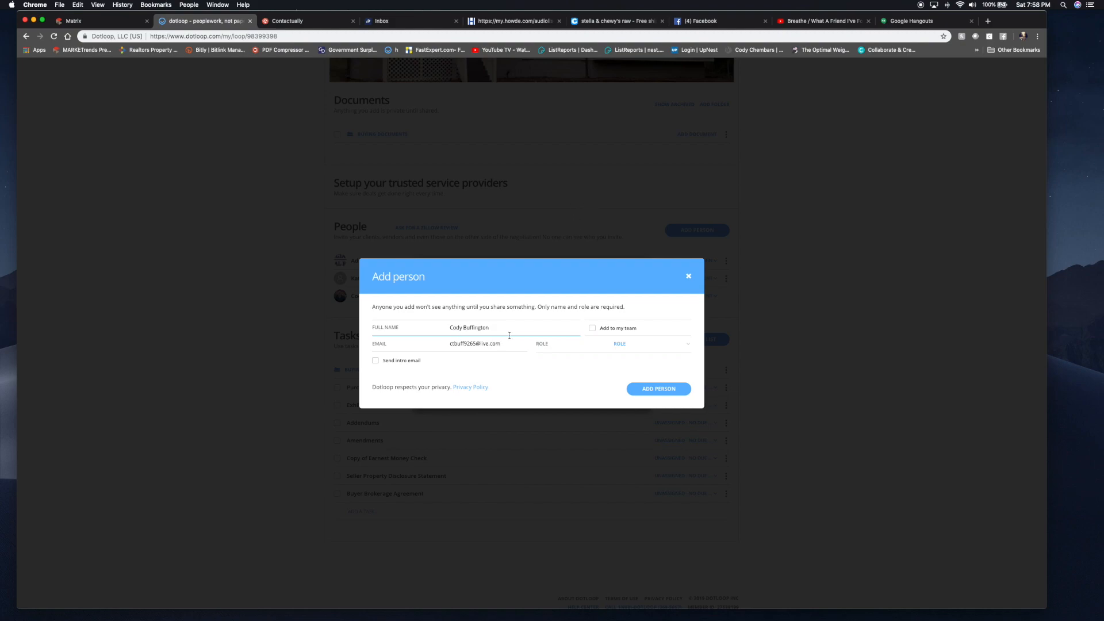
left_click(651, 345)
left_click(641, 372)
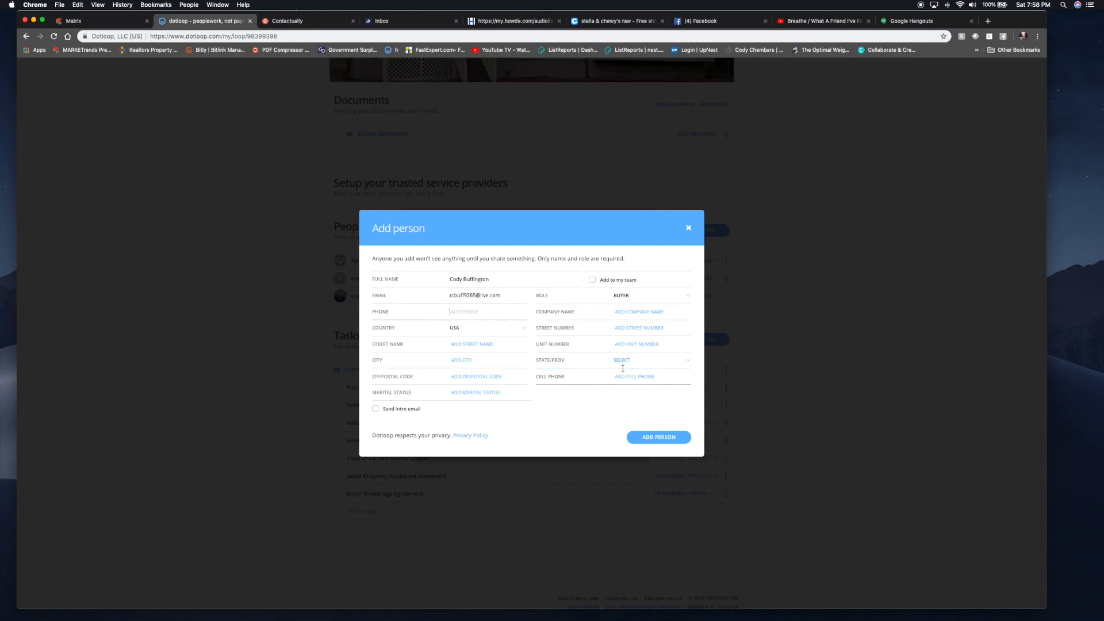
left_click(654, 437)
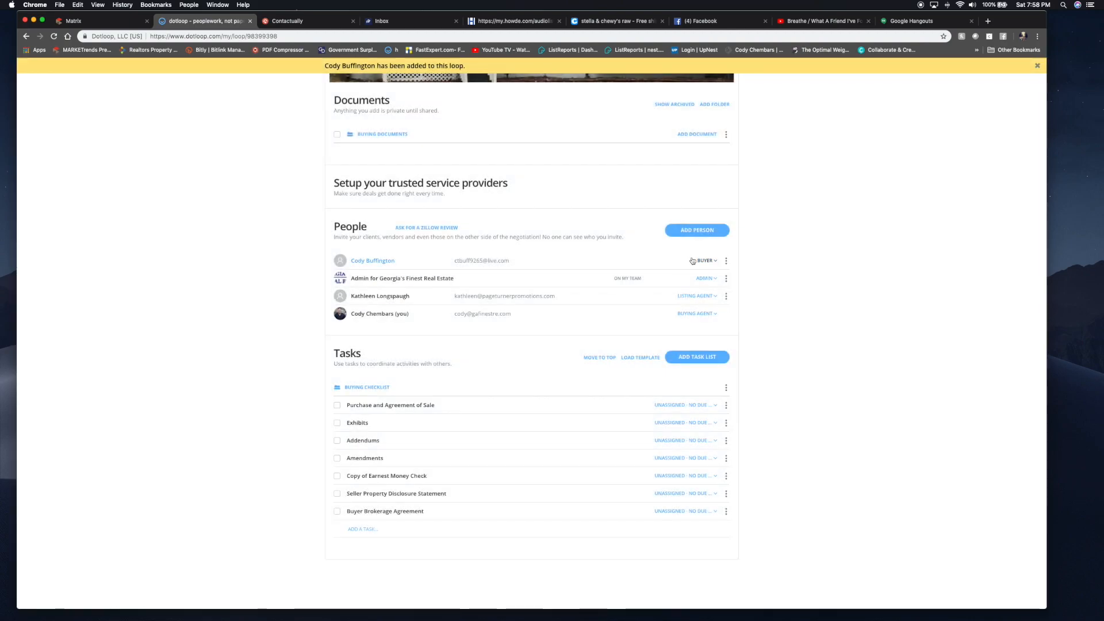
- Add a second saved contact to the loop as a Buyer
left_click(694, 233)
type("Jessica")
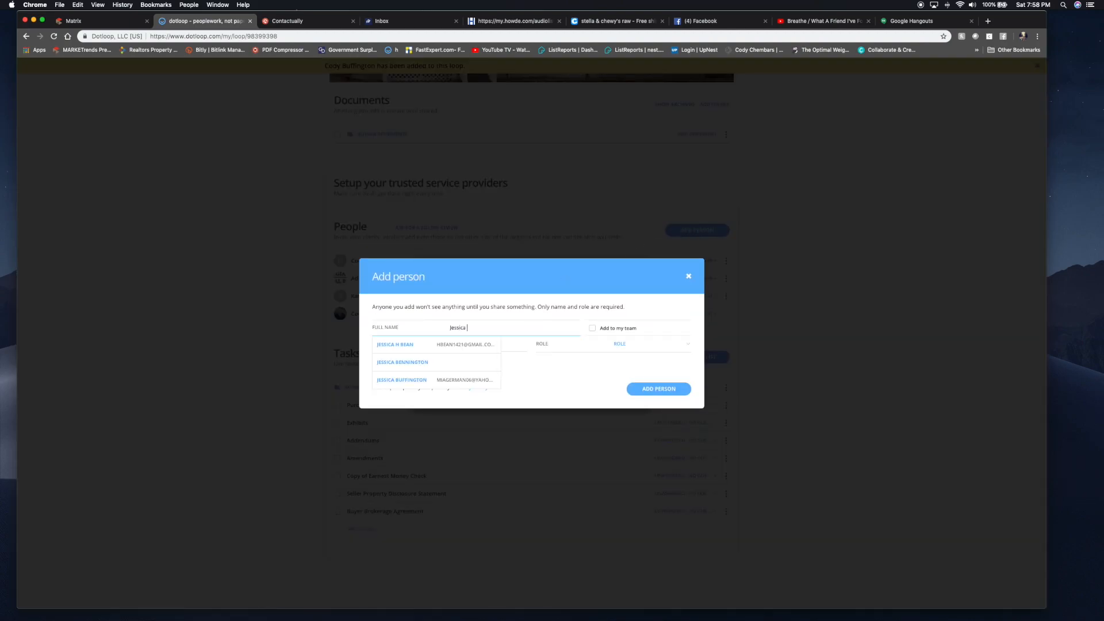
left_click(432, 381)
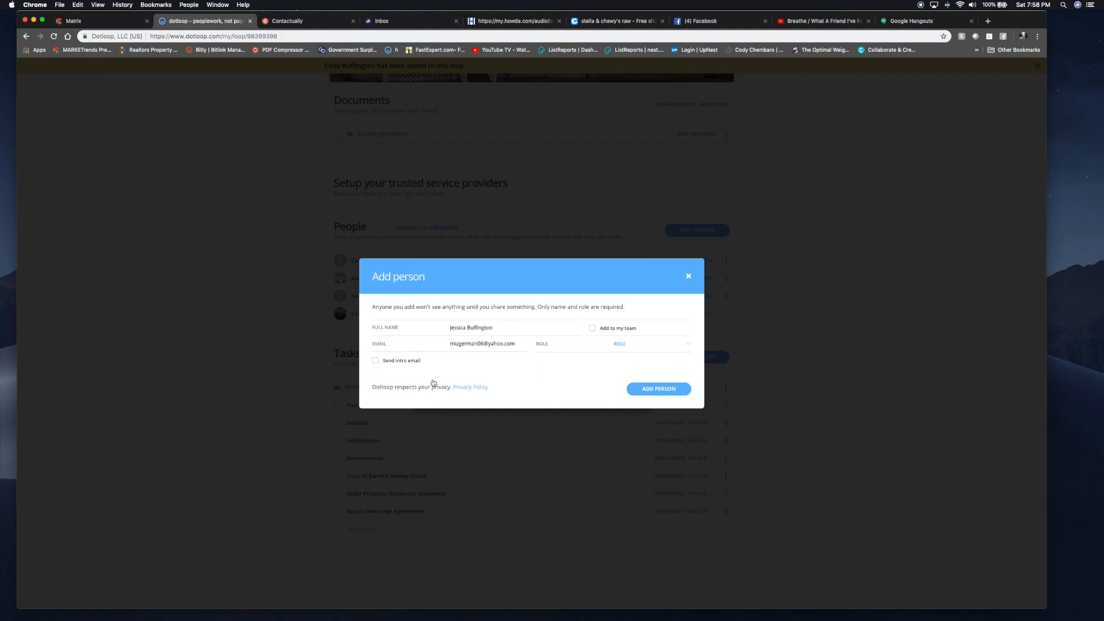
left_click(633, 343)
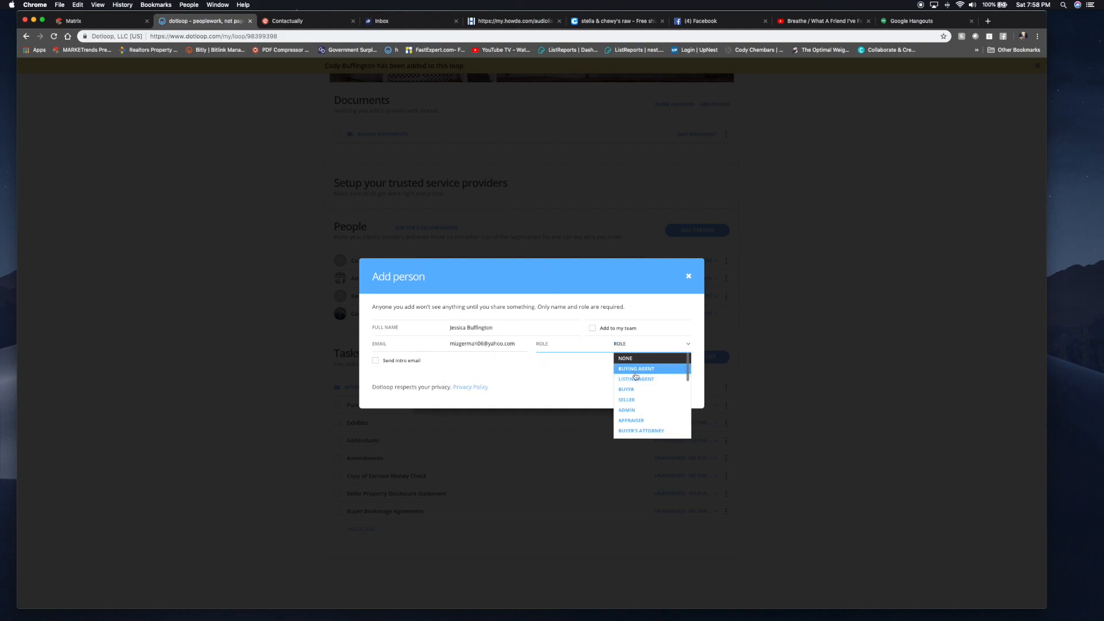
left_click(632, 391)
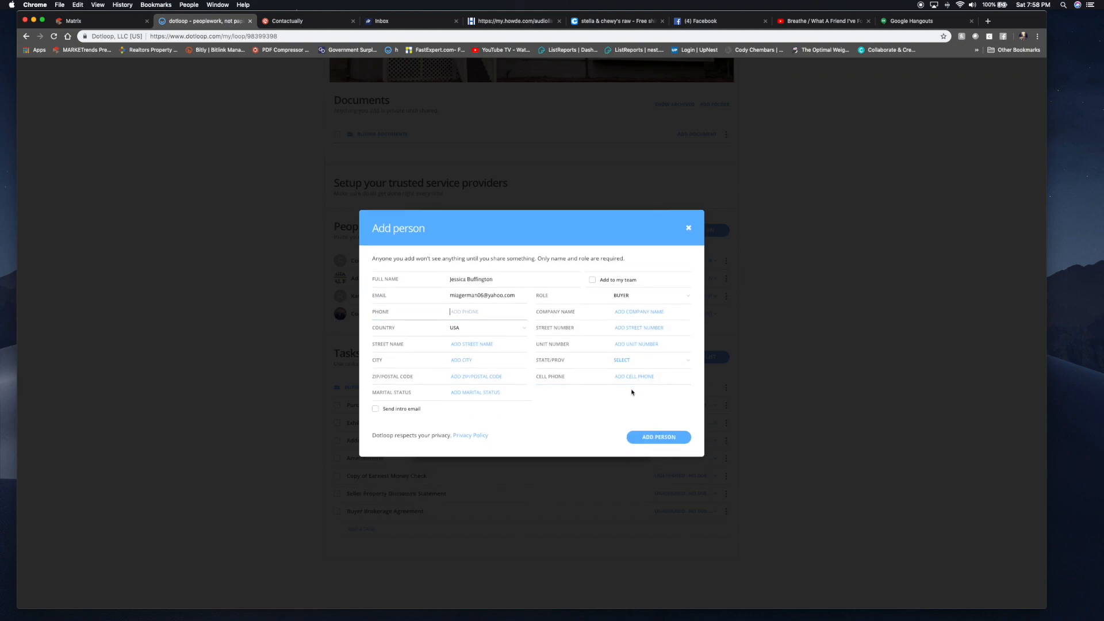
left_click(646, 440)
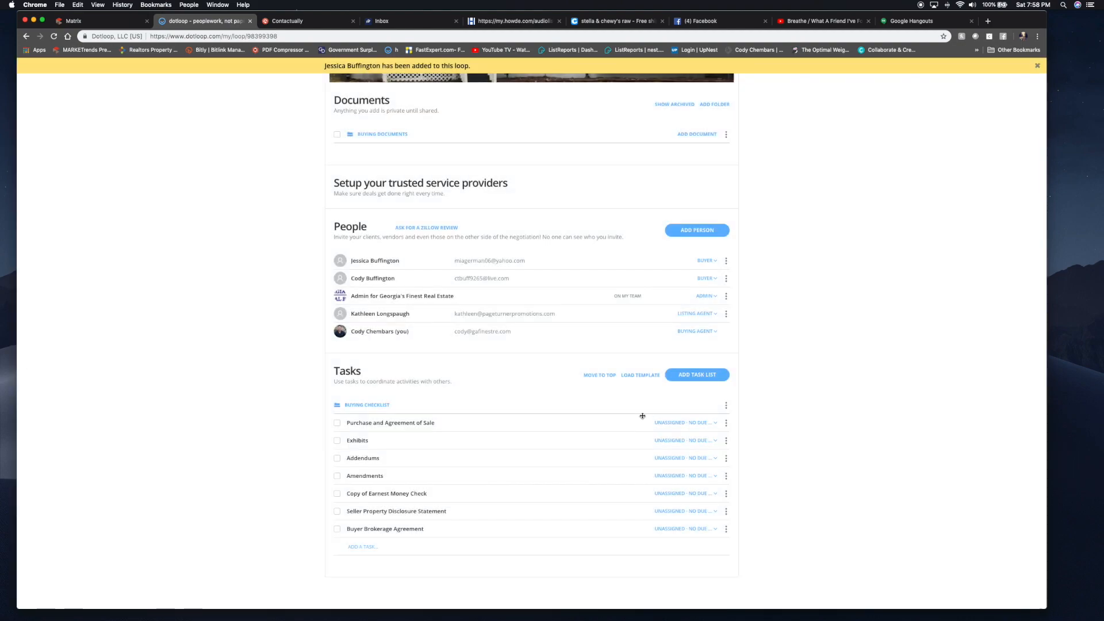
- Browse the document templates, comparing the brokerage folder and the personal Buying Documents folder
scroll(642, 419, "up", 2)
scroll(642, 419, "up", 3)
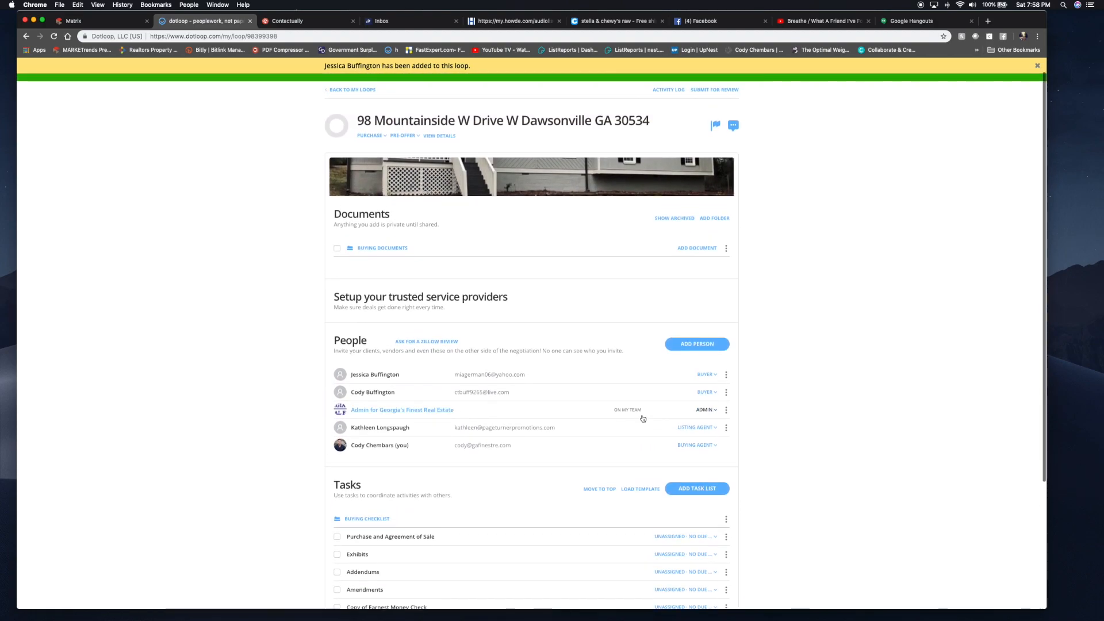
scroll(643, 418, "up", 1)
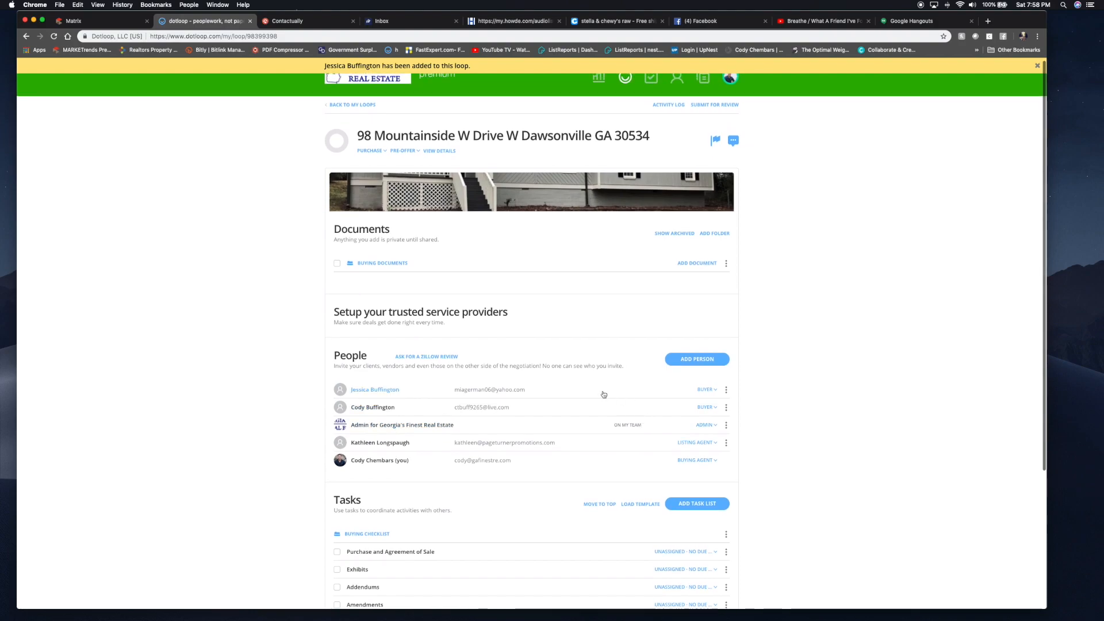
left_click(685, 263)
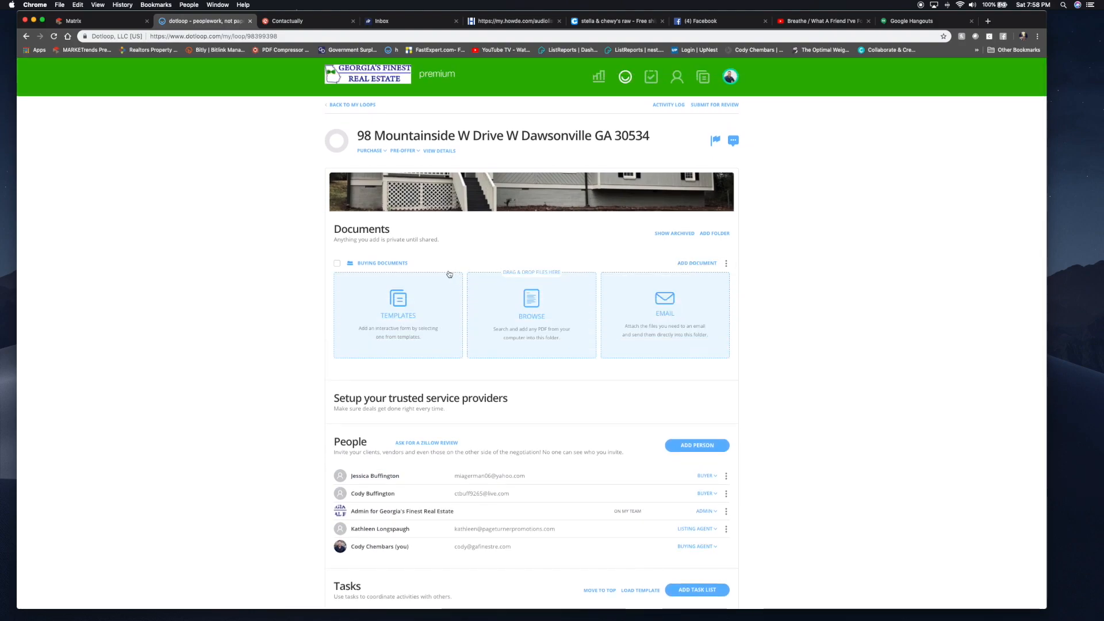
left_click(380, 298)
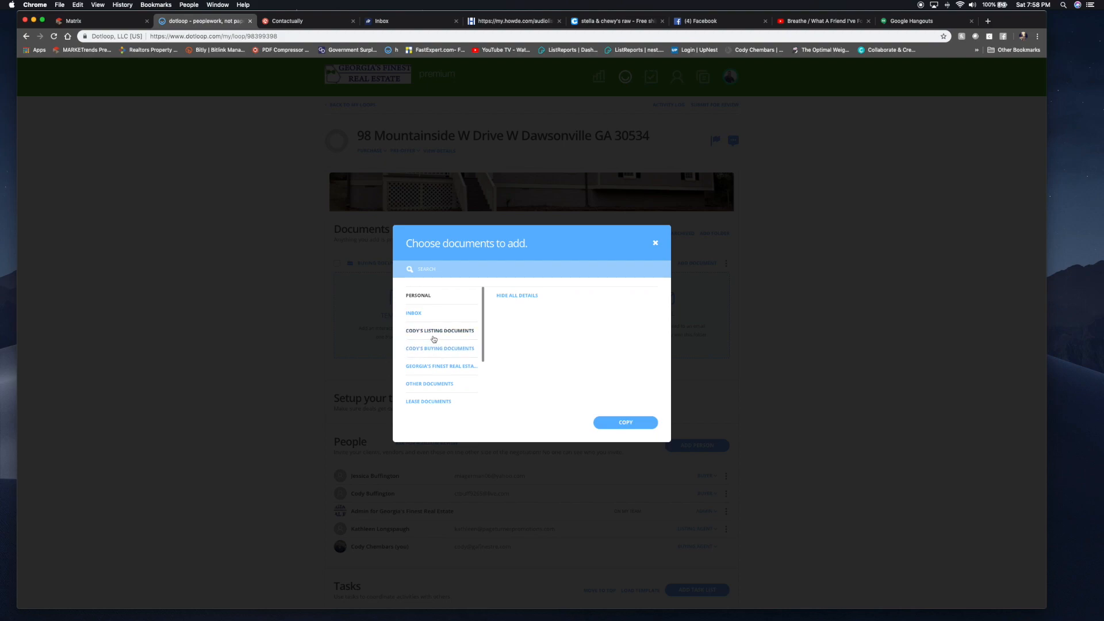
left_click(420, 350)
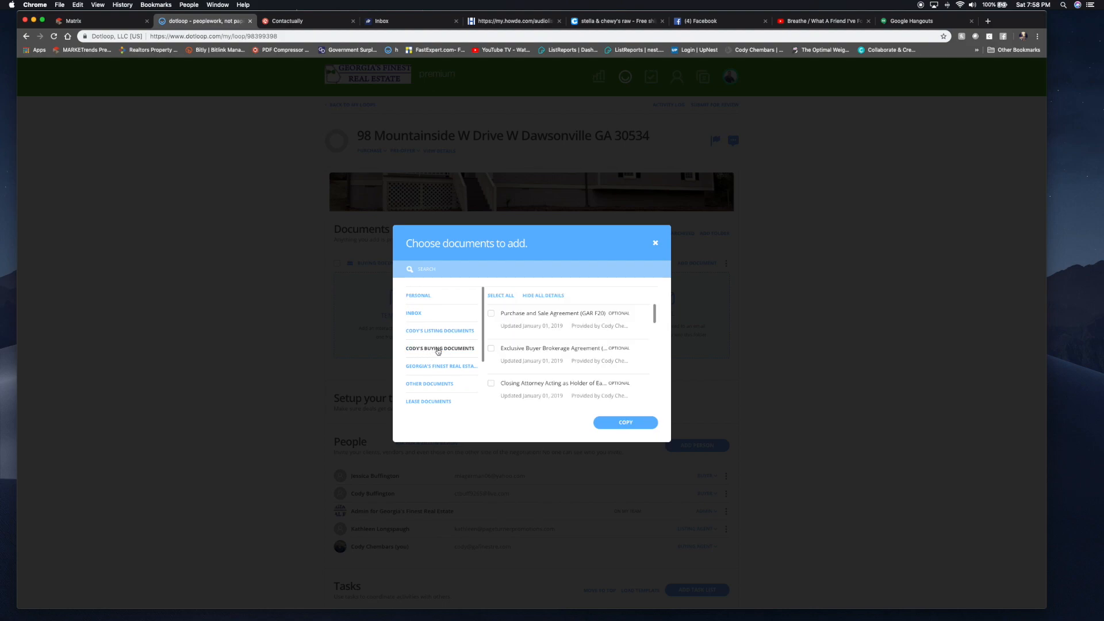
scroll(449, 374, "down", 3)
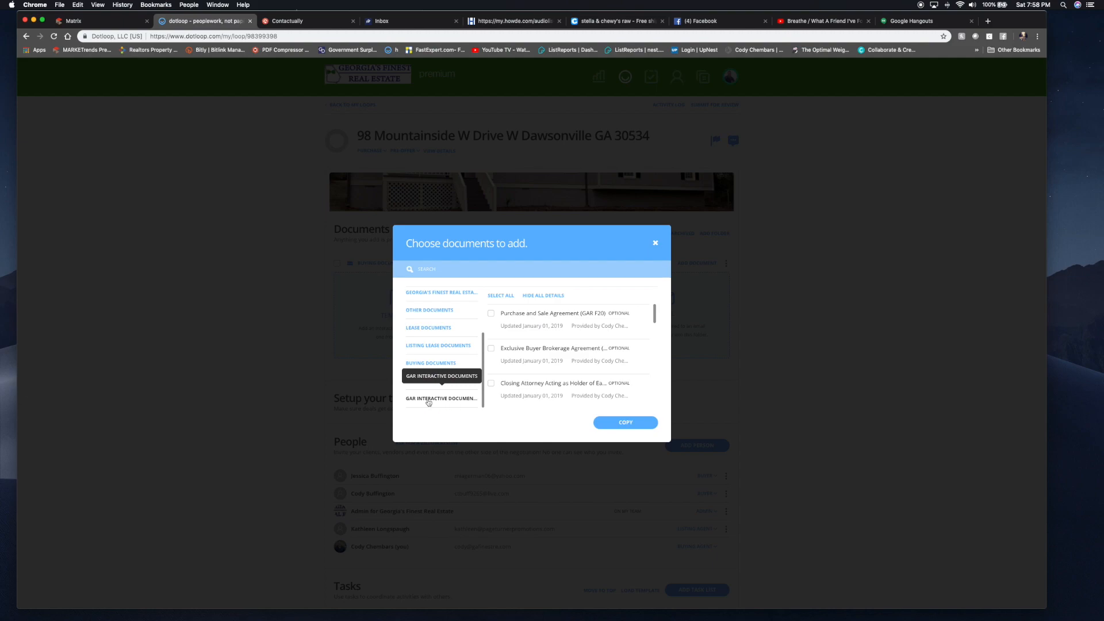
scroll(431, 396, "up", 3)
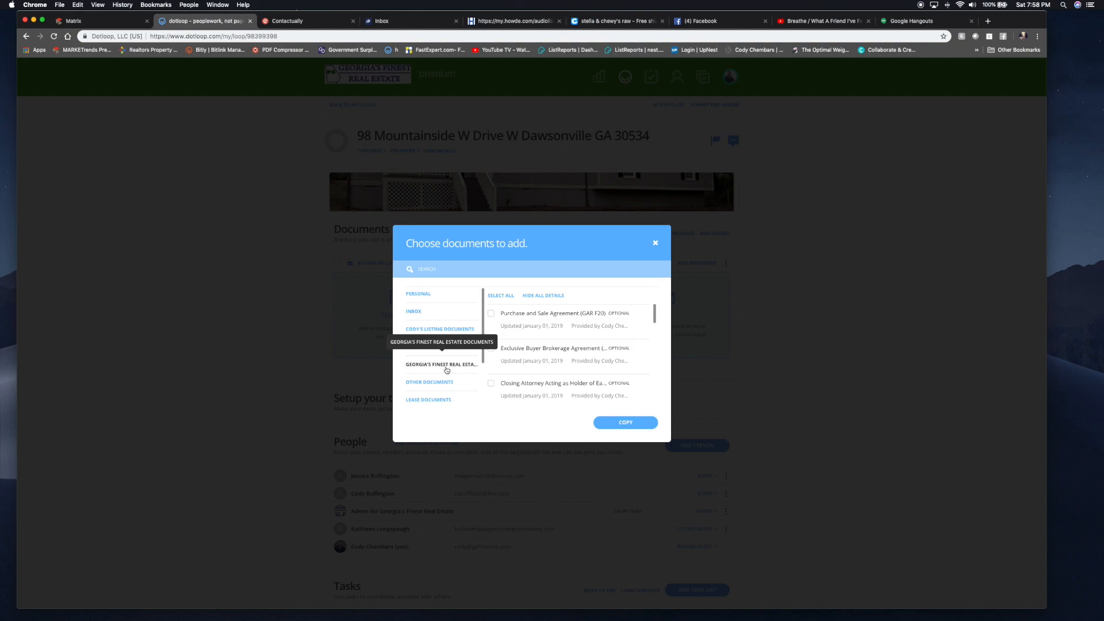
left_click(446, 369)
scroll(517, 364, "down", 2)
scroll(517, 364, "down", 10)
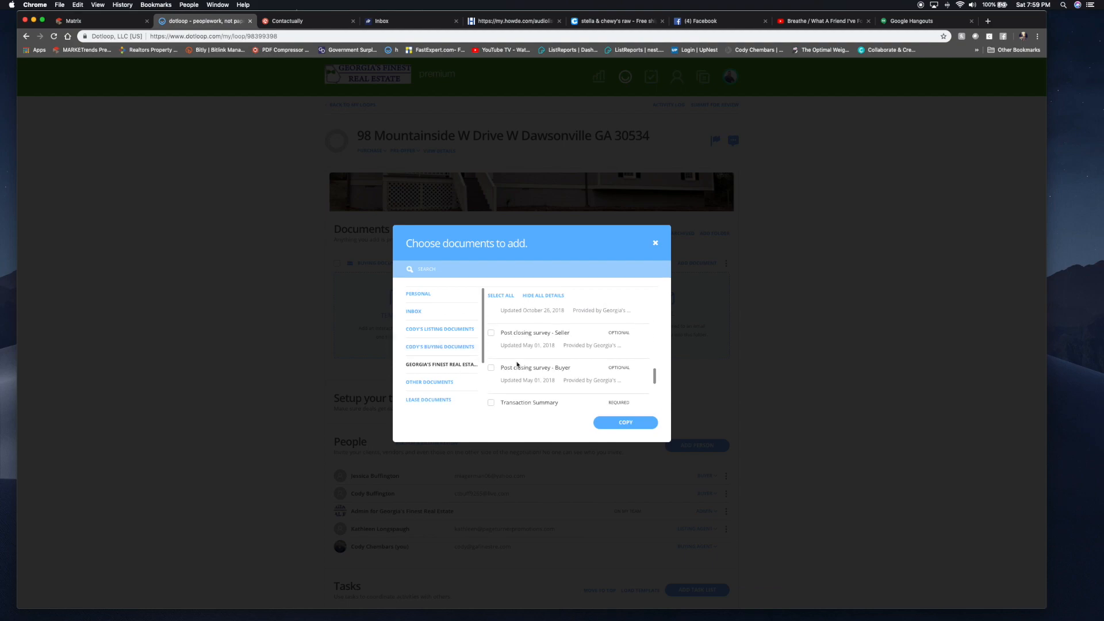
scroll(516, 362, "down", 3)
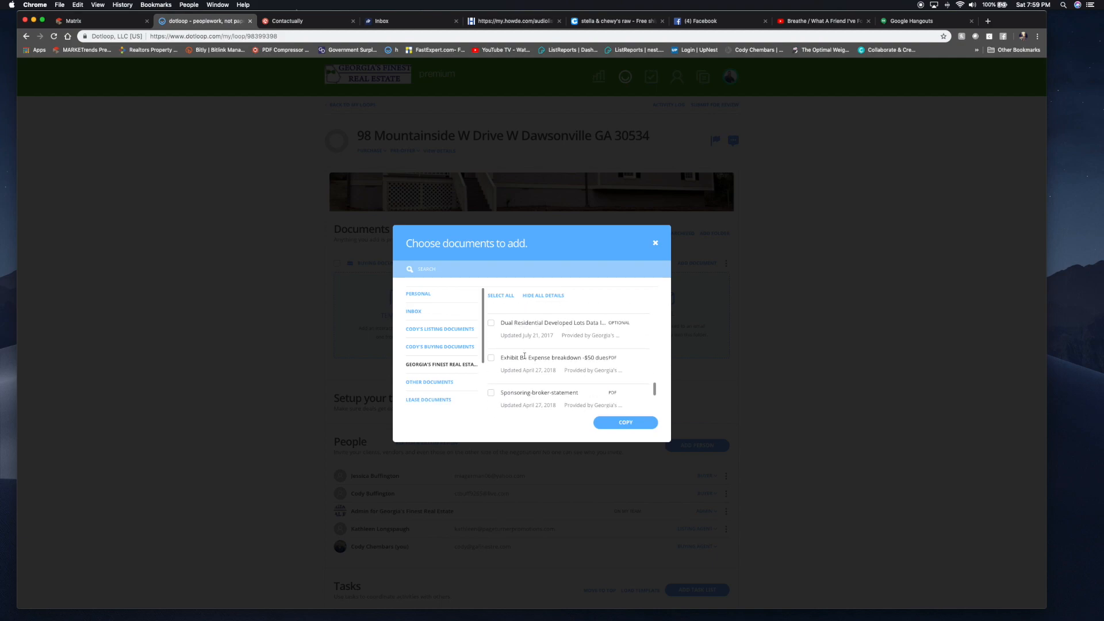
scroll(468, 359, "down", 3)
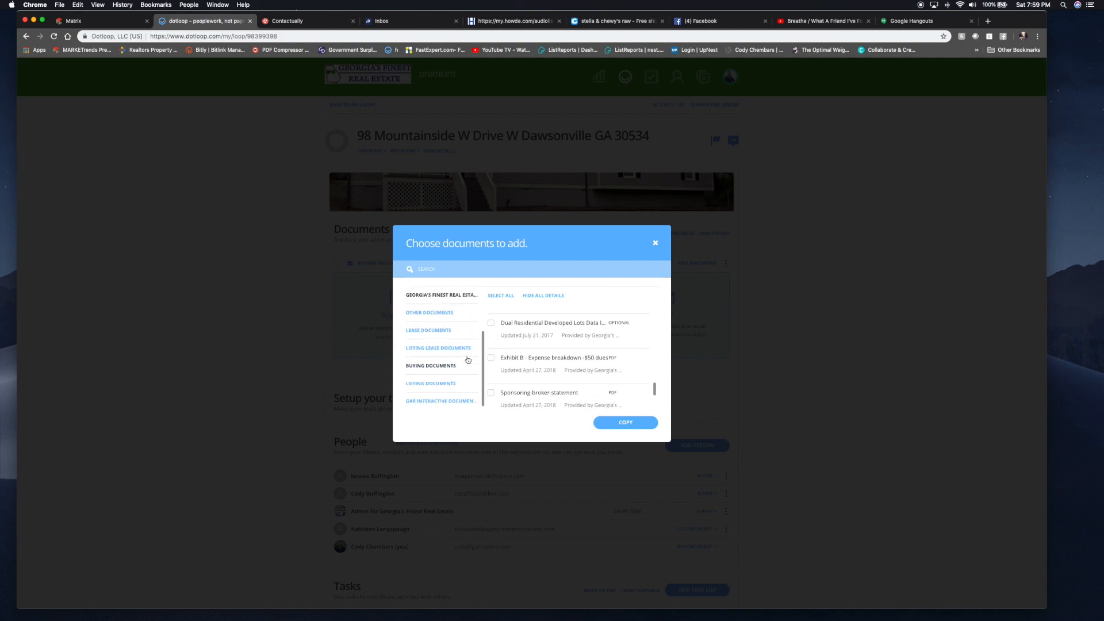
left_click(441, 374)
scroll(541, 359, "down", 3)
scroll(548, 347, "up", 3)
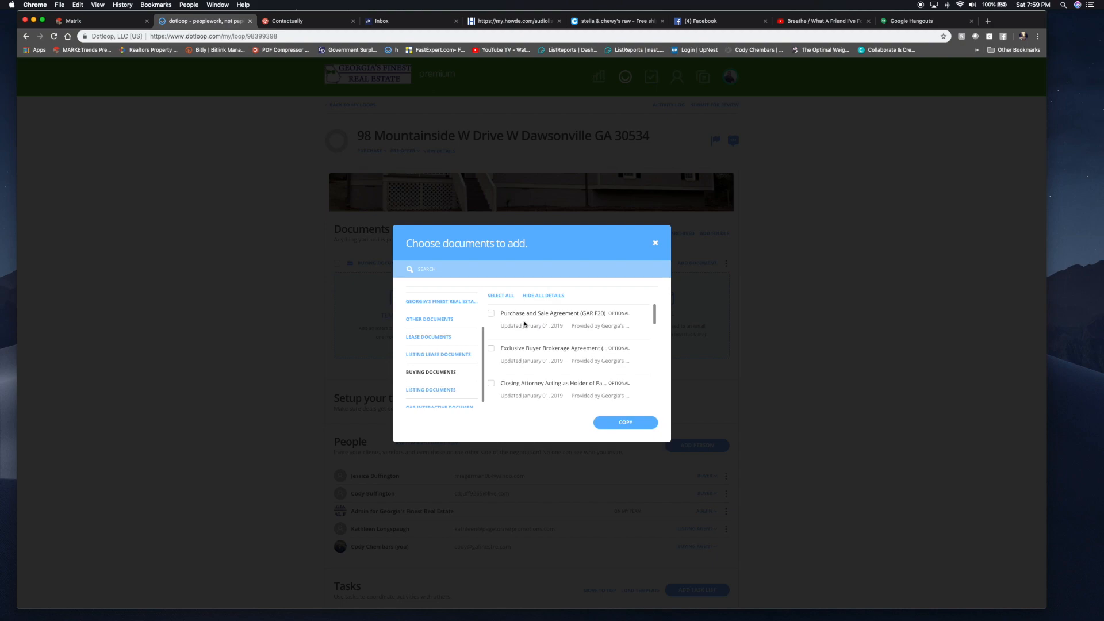
scroll(442, 340, "up", 3)
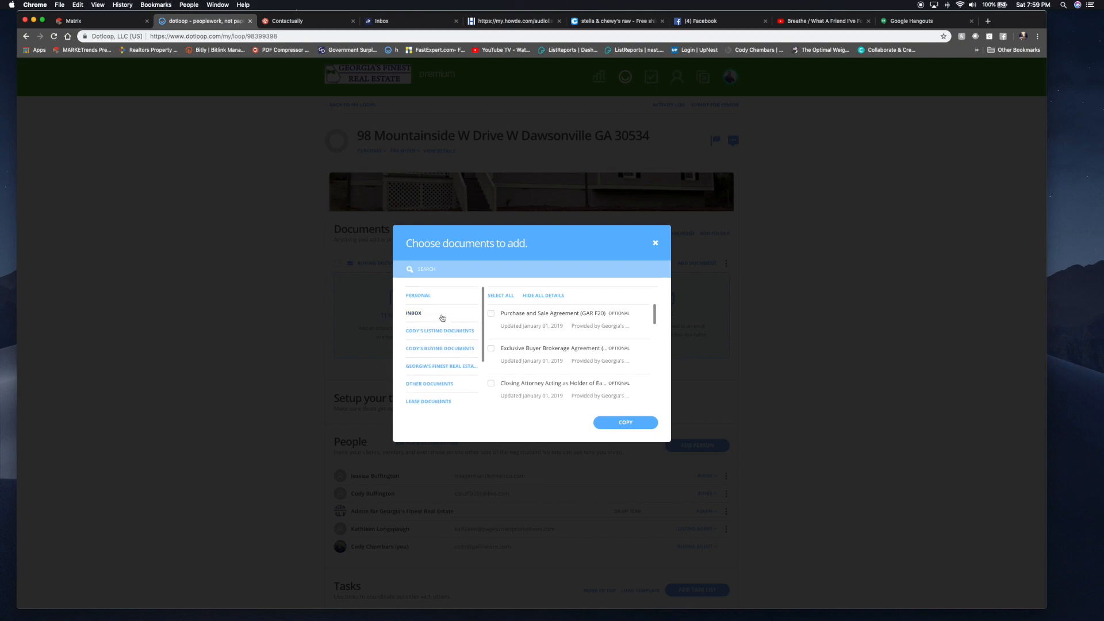
left_click(442, 349)
- Tick the Agreement for Closing Attorney, VA Loan exhibit and Protect Yourself When Buying a Home forms
scroll(491, 352, "down", 2)
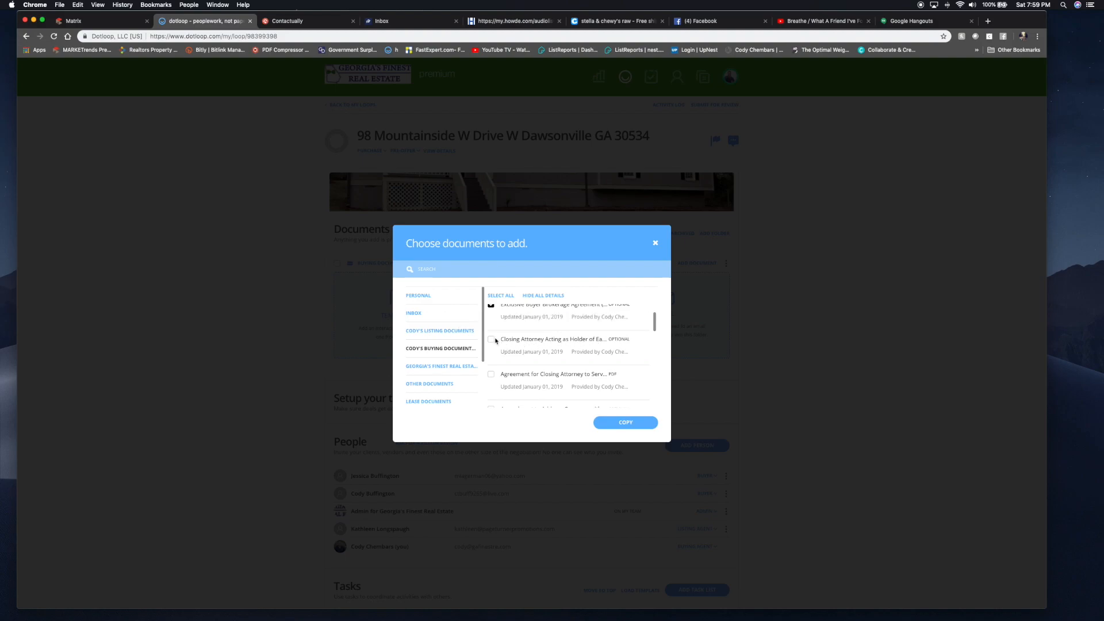
scroll(493, 341, "down", 2)
left_click(490, 322)
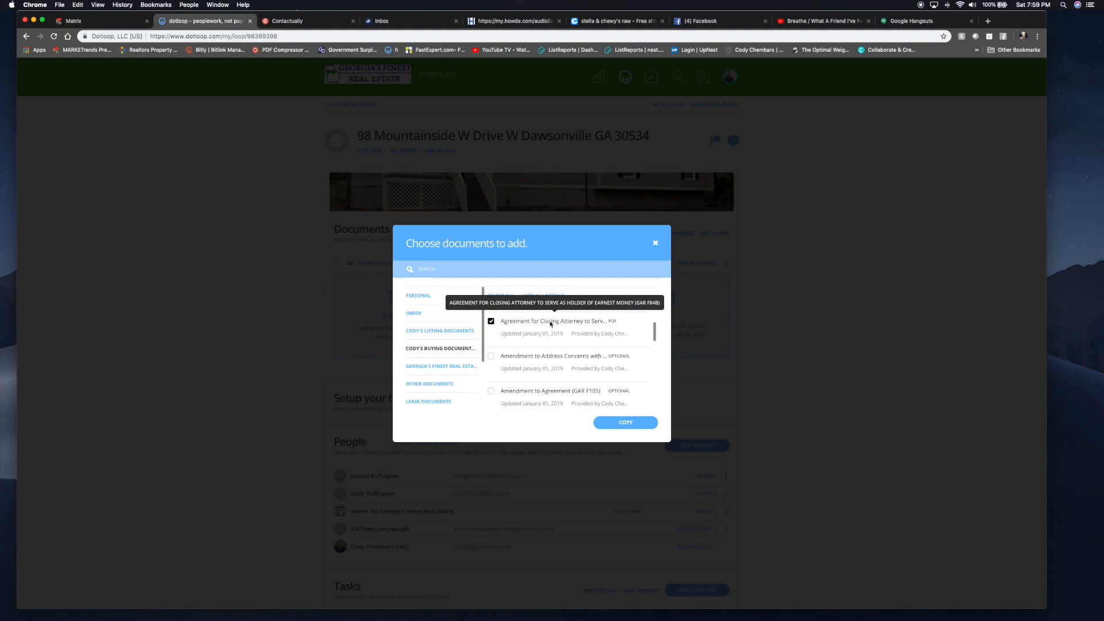
scroll(546, 326, "down", 10)
scroll(528, 333, "down", 3)
scroll(528, 332, "up", 1)
scroll(527, 330, "down", 5)
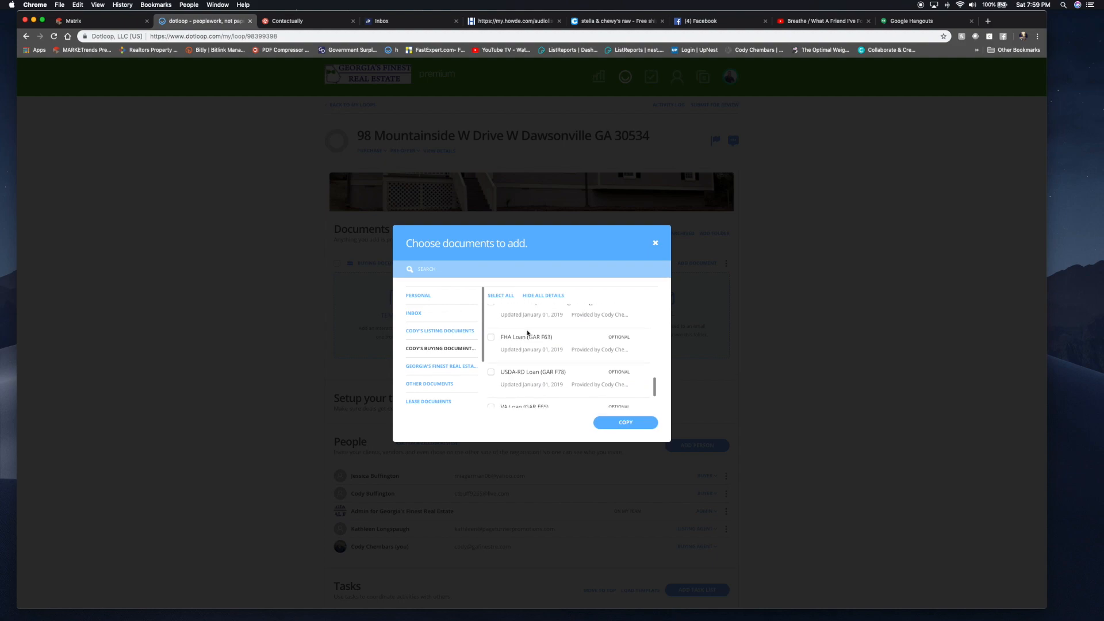
left_click(490, 347)
scroll(492, 348, "up", 1)
scroll(494, 351, "up", 3)
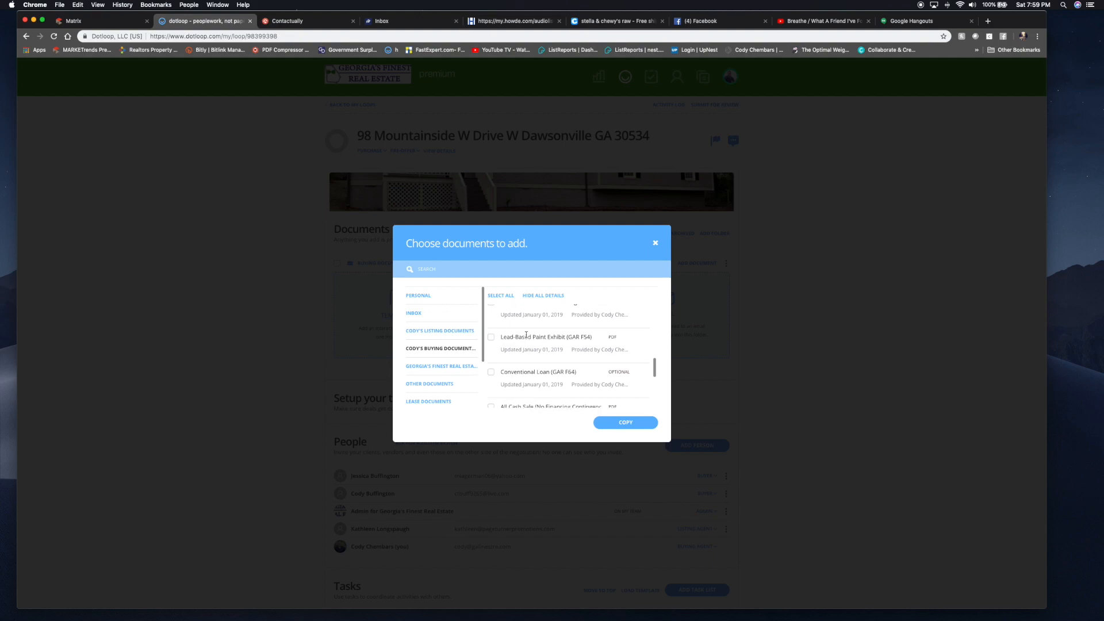
scroll(526, 334, "down", 1)
scroll(526, 338, "down", 2)
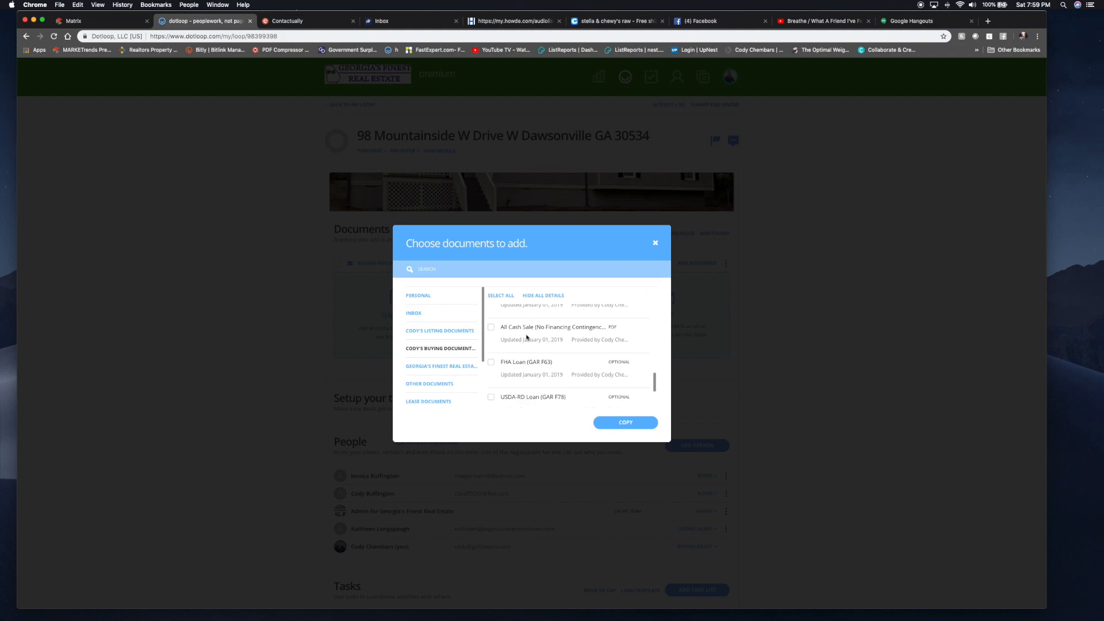
scroll(526, 338, "down", 2)
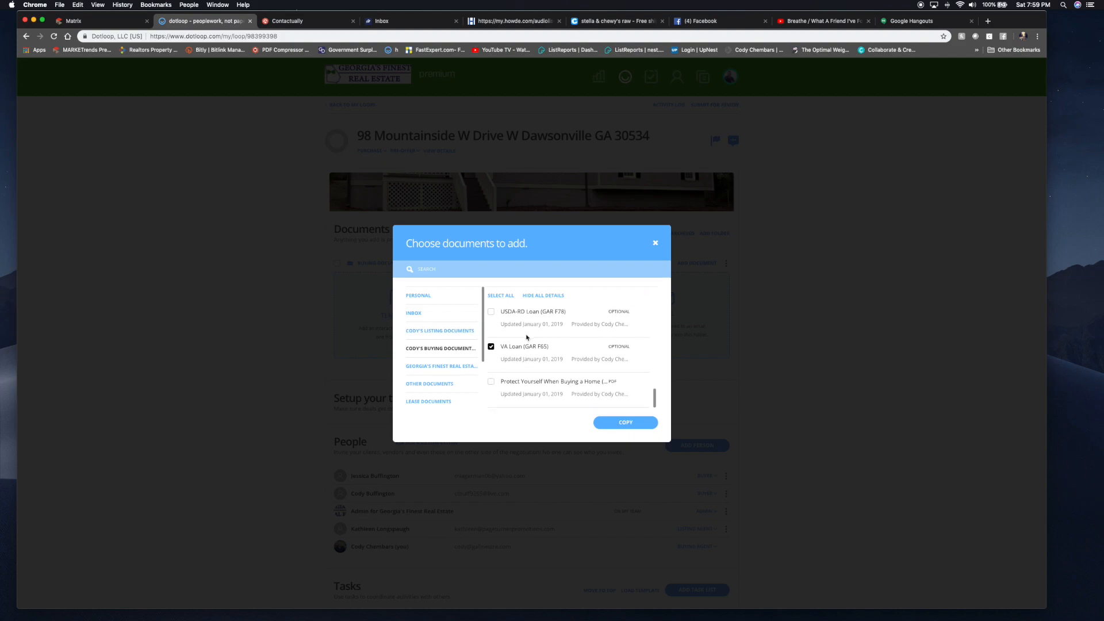
left_click(490, 383)
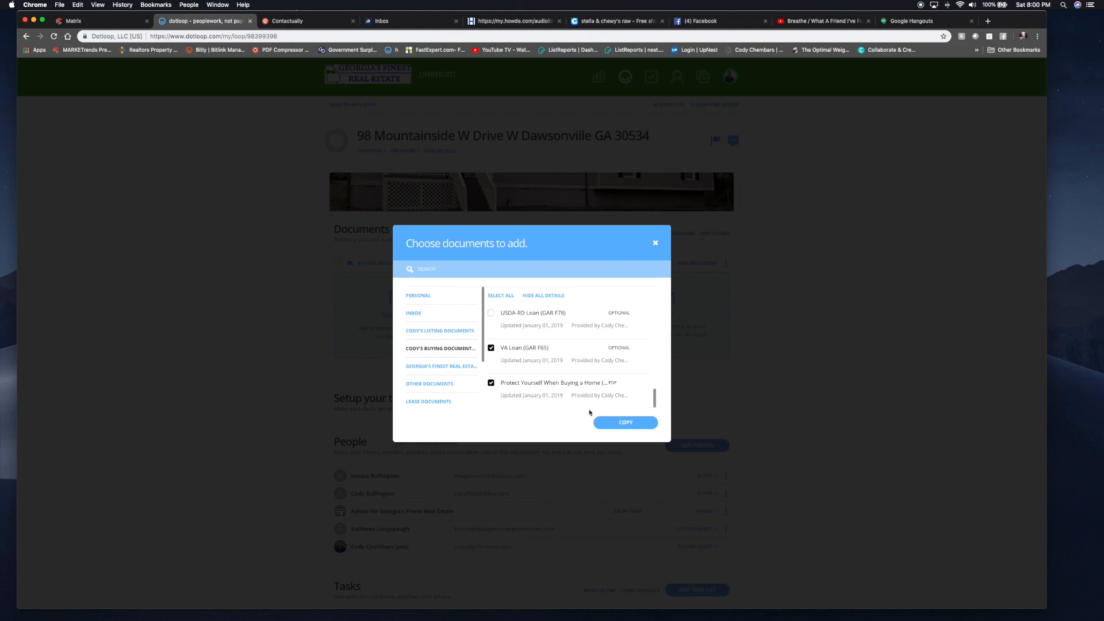
- Copy the chosen forms into Buying Documents and move the Exclusive Buyer Brokerage Agreement below VA Loan
left_click(613, 422)
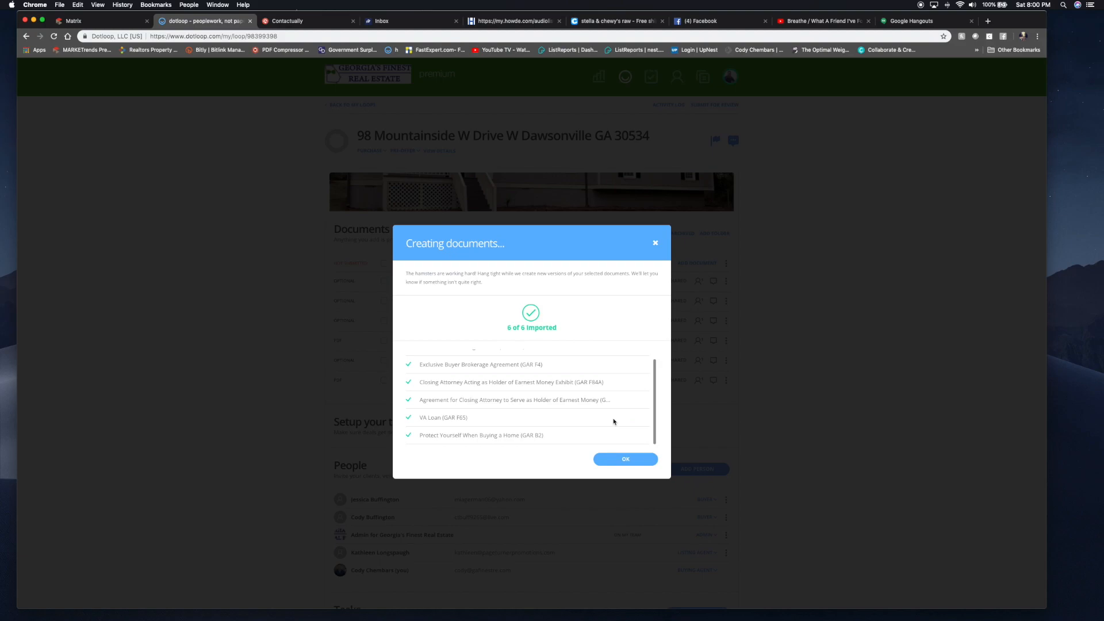
left_click(624, 459)
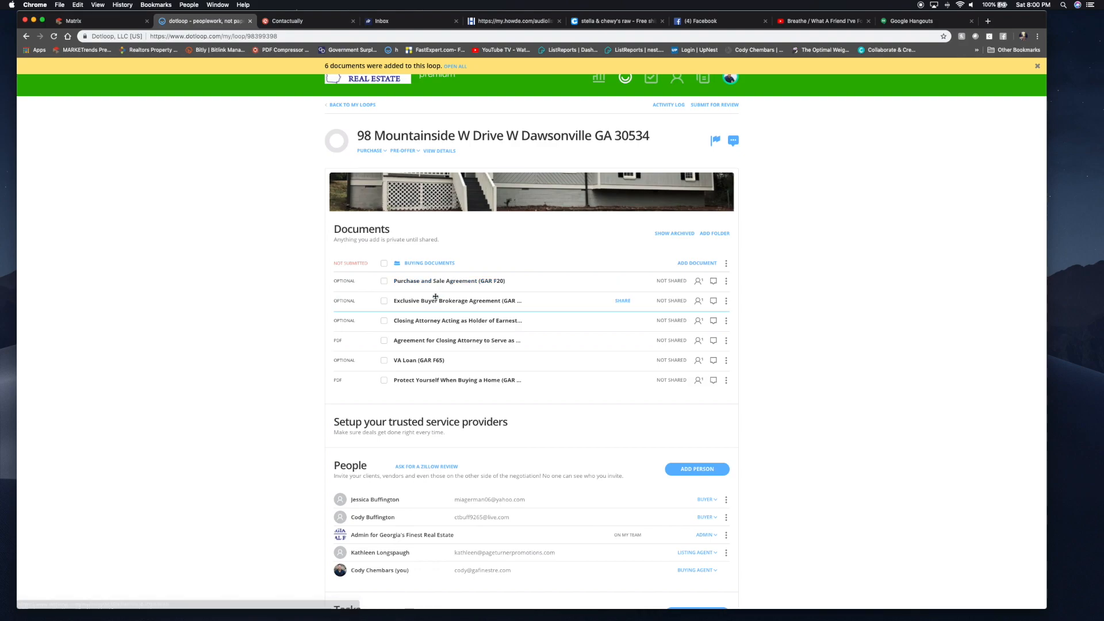
left_click_drag(432, 300, 439, 368)
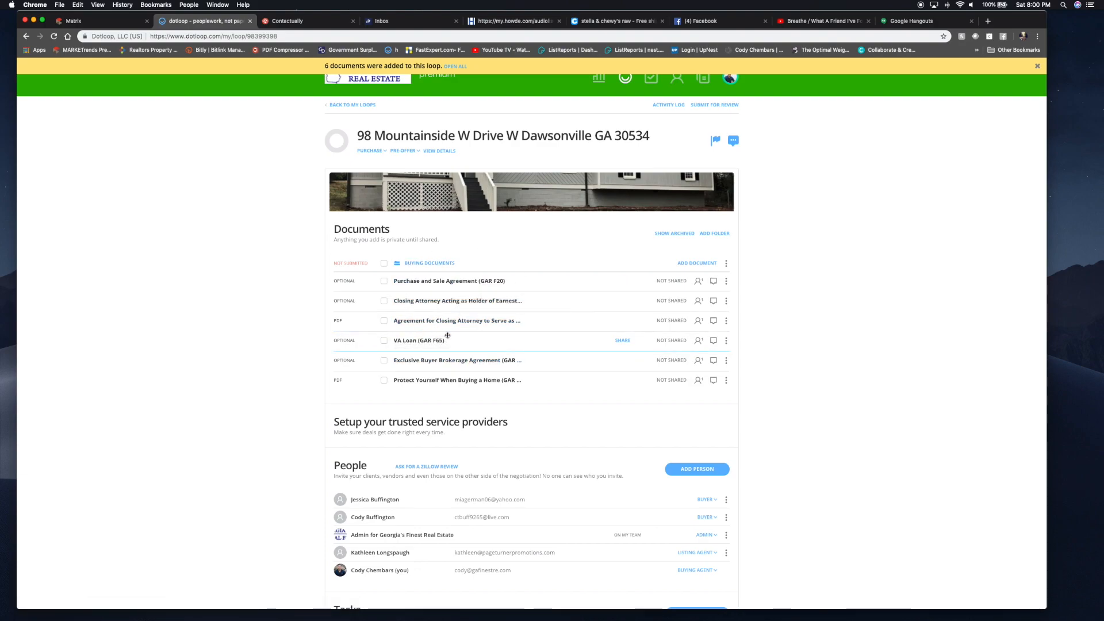
- Upload 176K.pdf from the Desktop into the Buying Documents folder
left_click(698, 263)
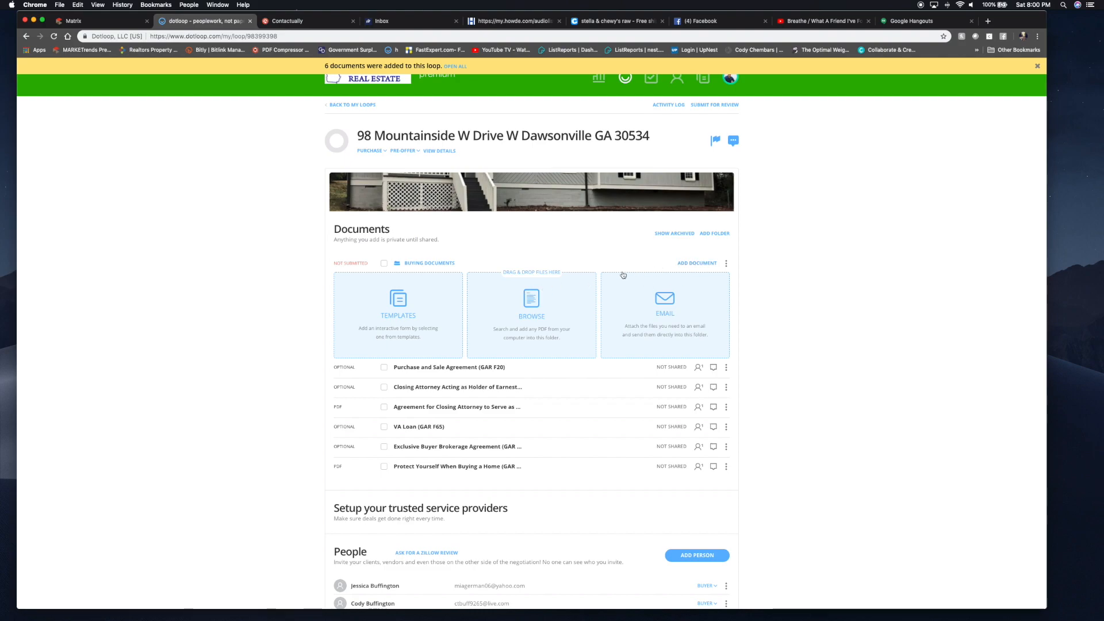
left_click(550, 306)
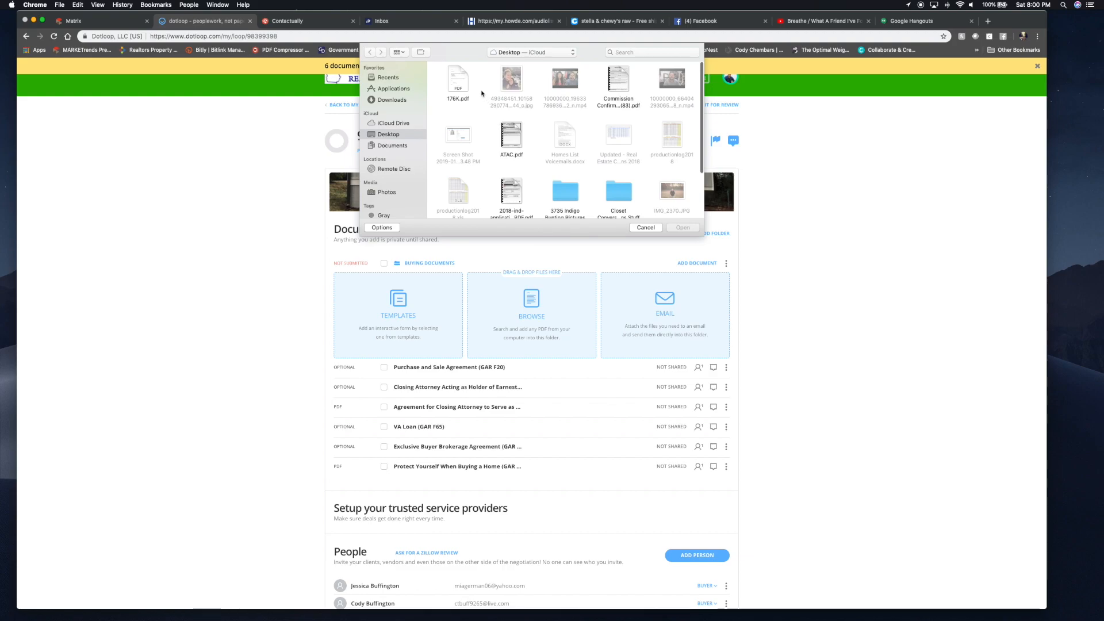
left_click(458, 77)
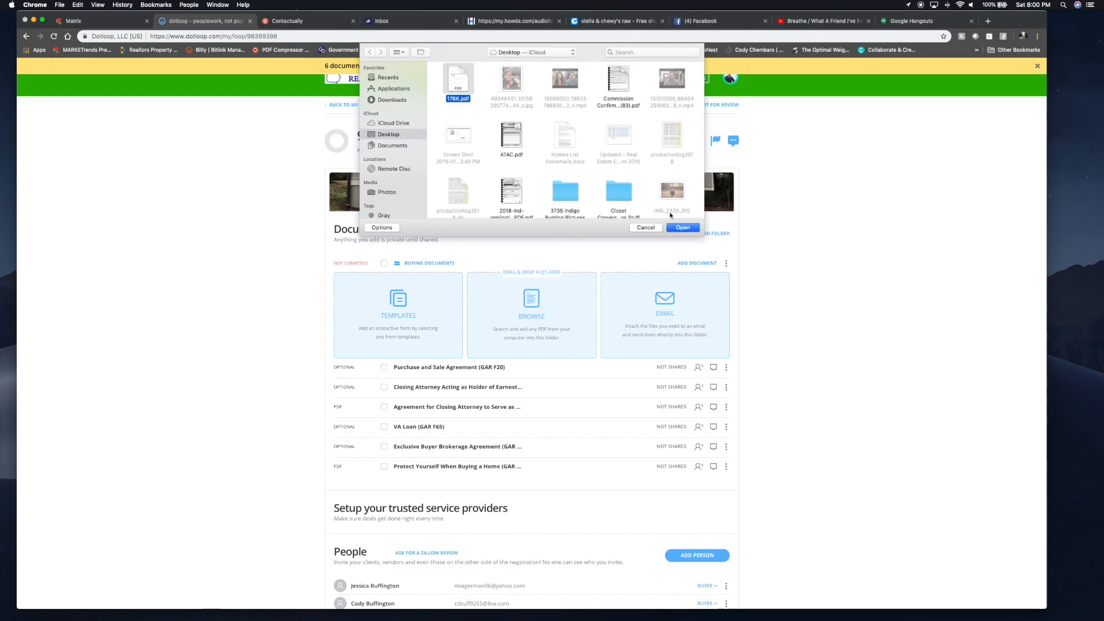
left_click(683, 227)
scroll(684, 230, "down", 5)
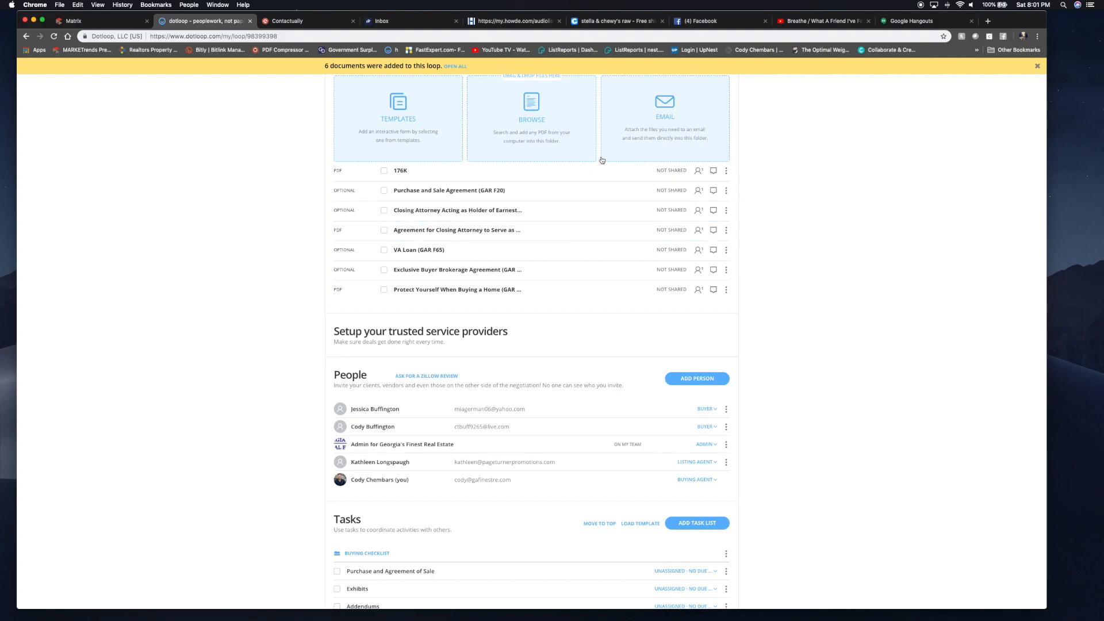
scroll(658, 148, "up", 2)
scroll(549, 172, "down", 1)
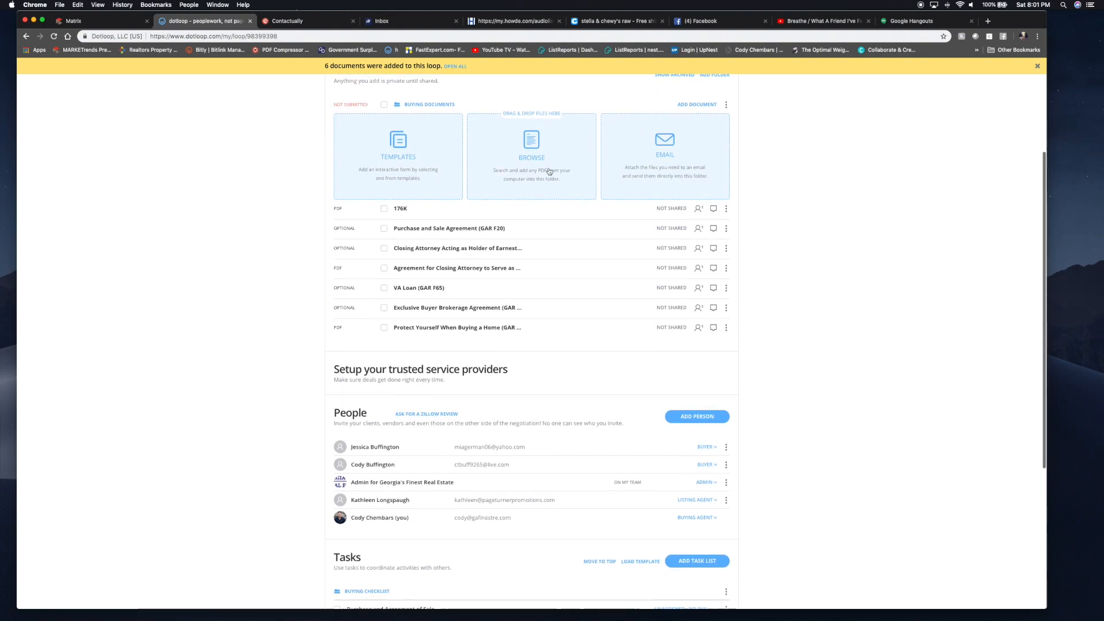
left_click(404, 201)
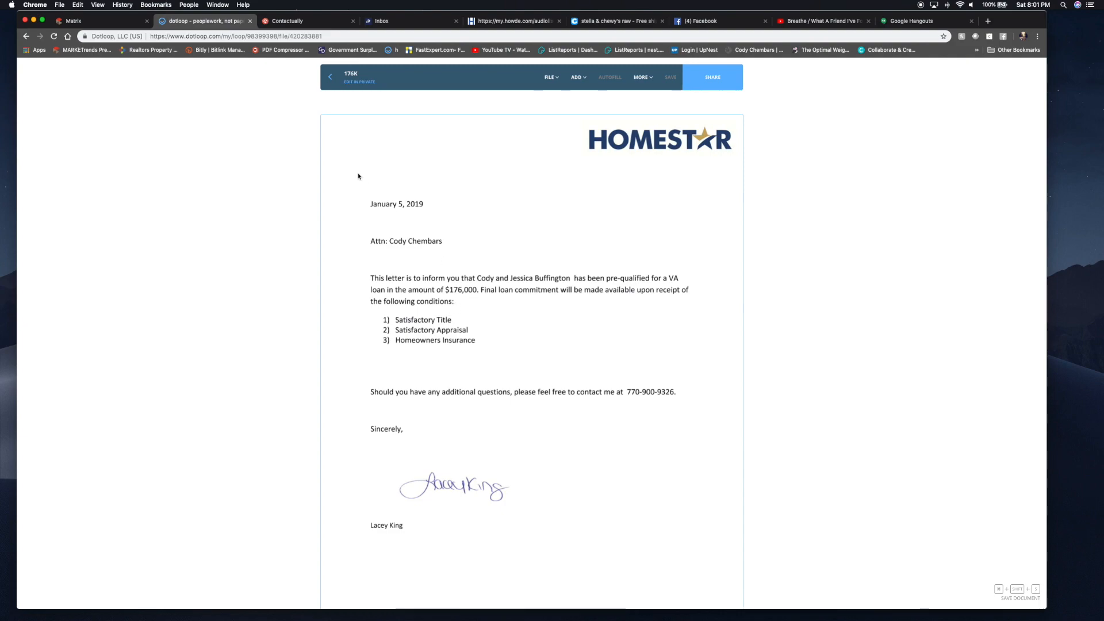
left_click(332, 80)
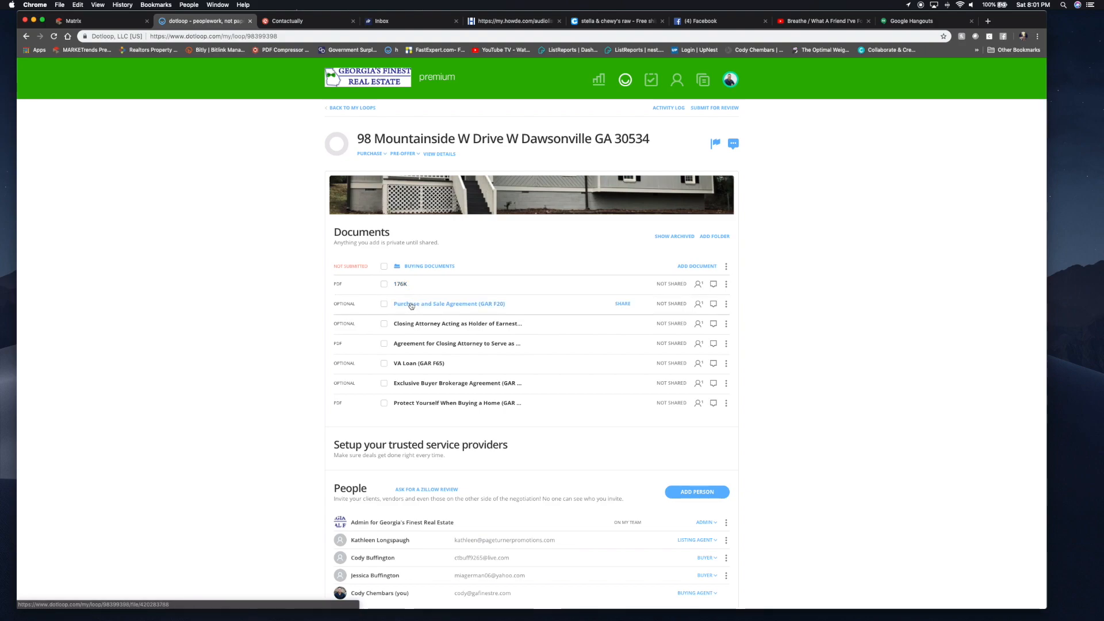
- Open the Purchase and Sale Agreement's Autofill form, then bring up the FMLS listing page
left_click(412, 304)
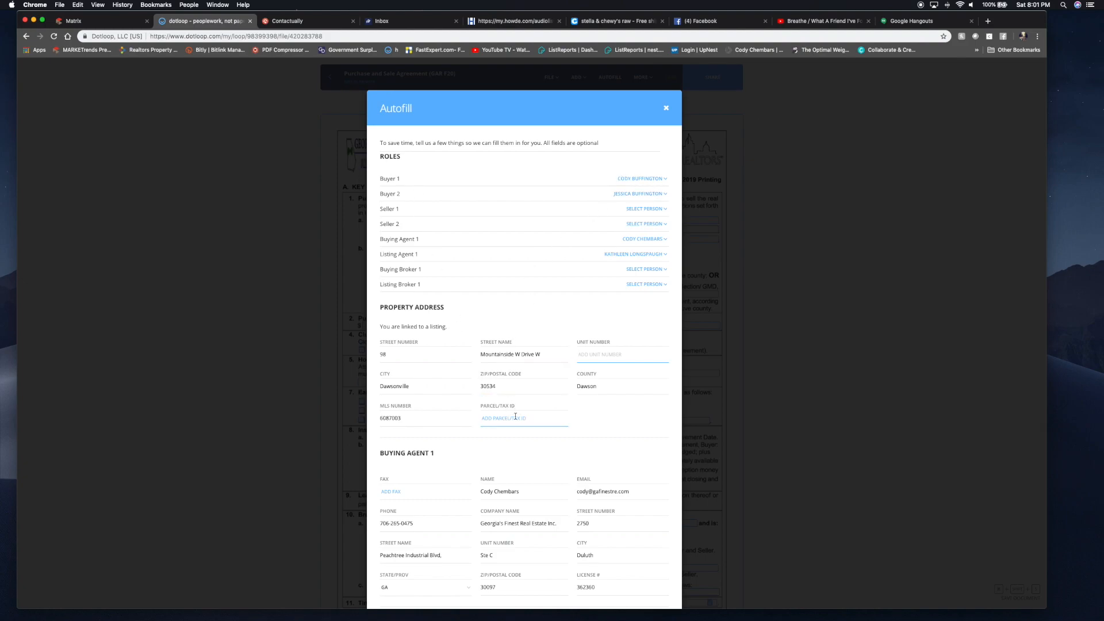
left_click(111, 26)
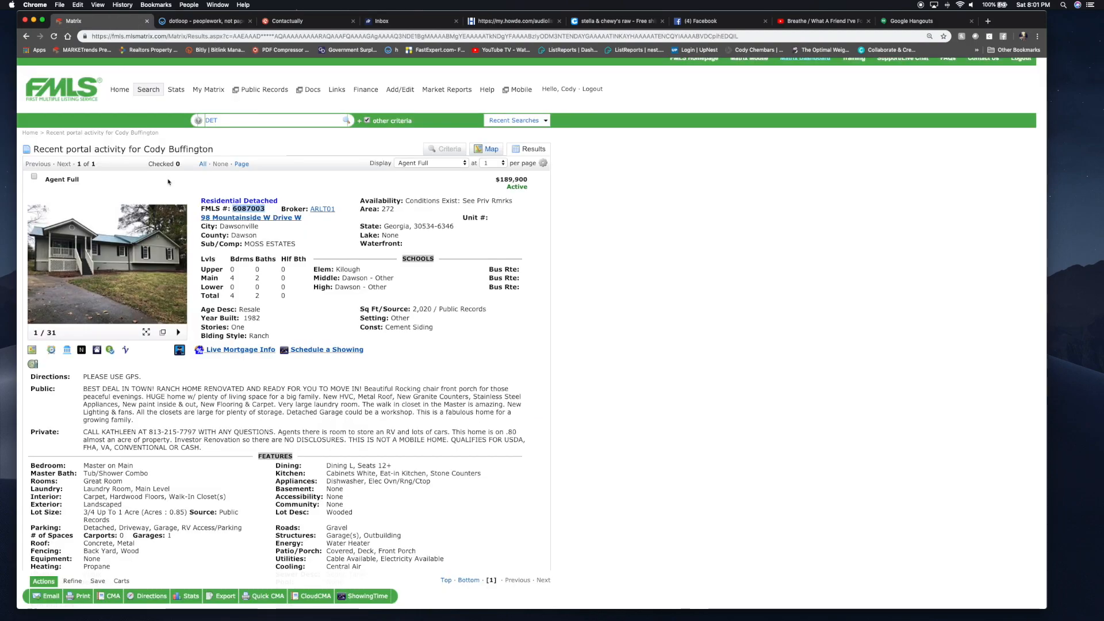
scroll(284, 312, "down", 2)
scroll(284, 312, "down", 7)
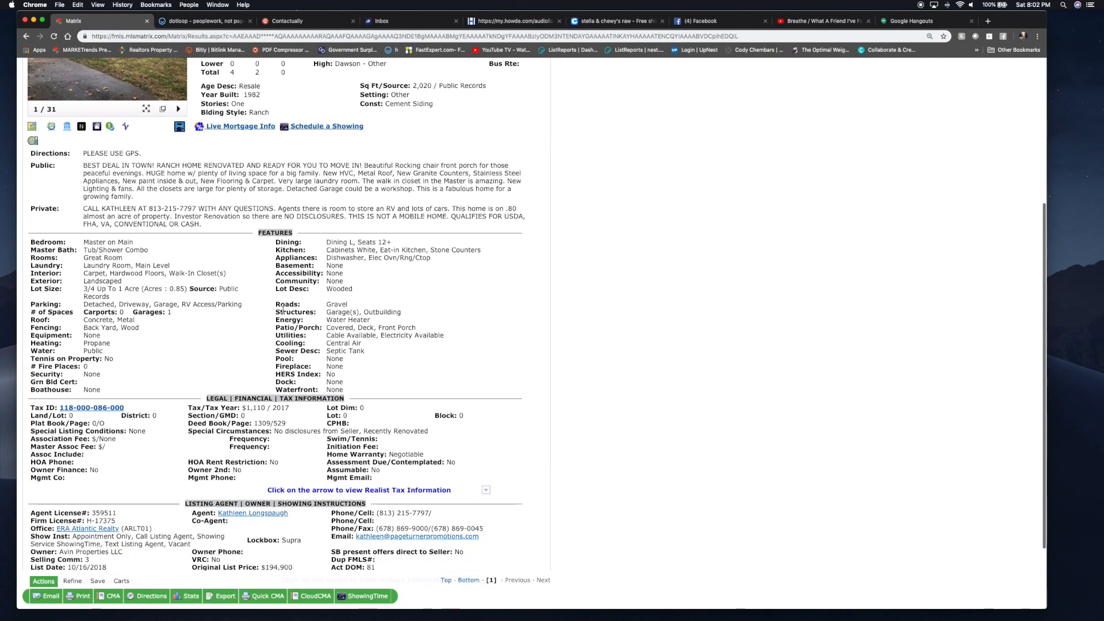
left_click_drag(133, 408, 60, 409)
key("super+c")
left_click(202, 23)
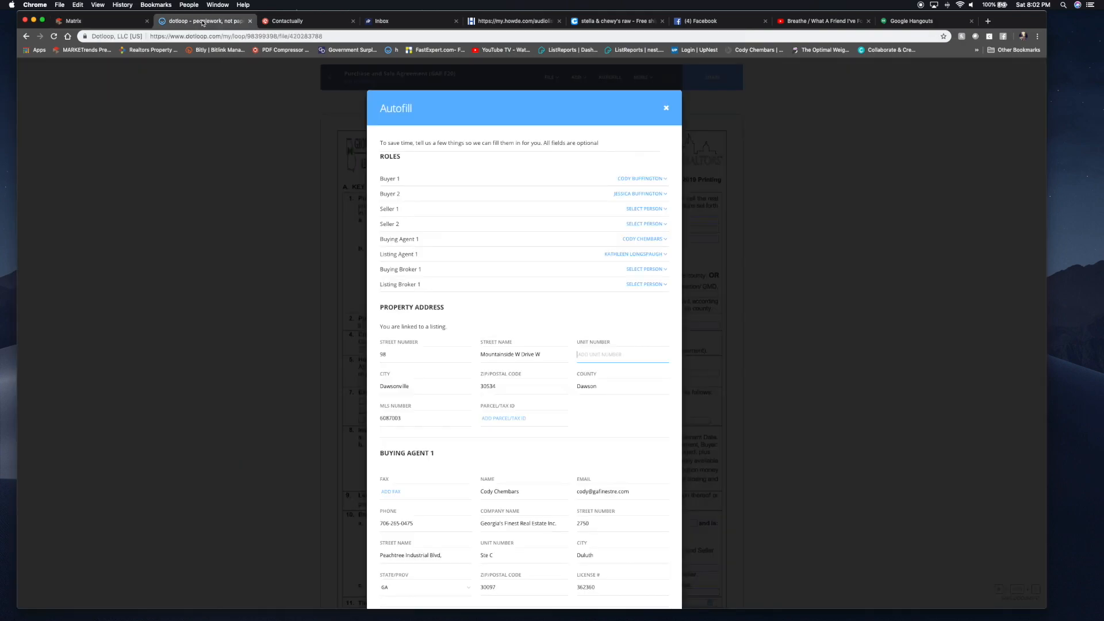
left_click(509, 419)
key("super+v")
scroll(601, 440, "down", 5)
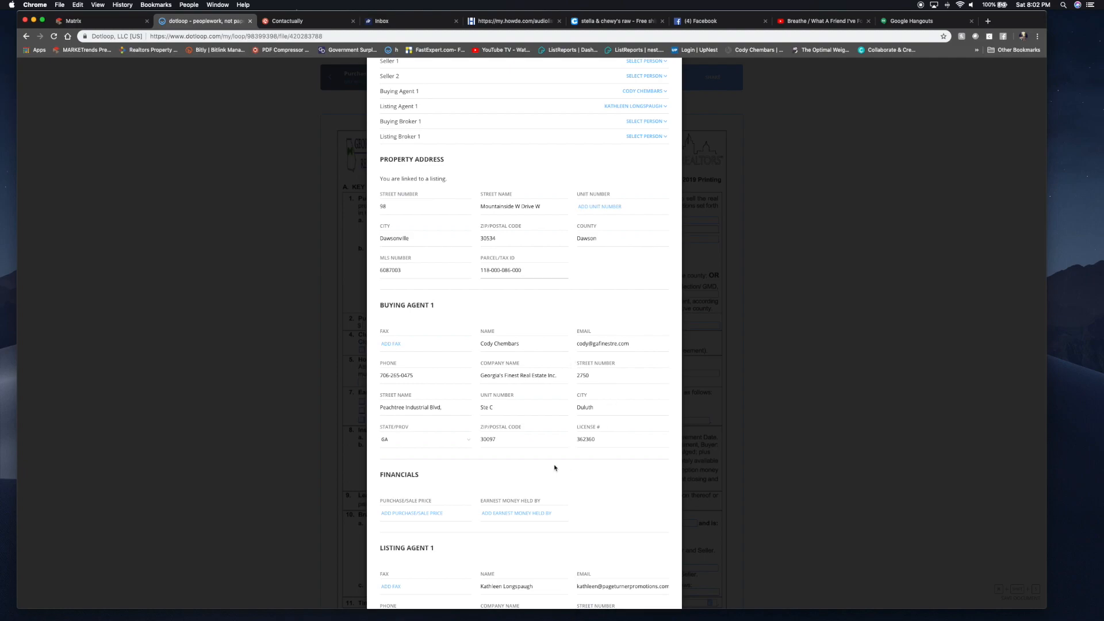
scroll(550, 360, "down", 4)
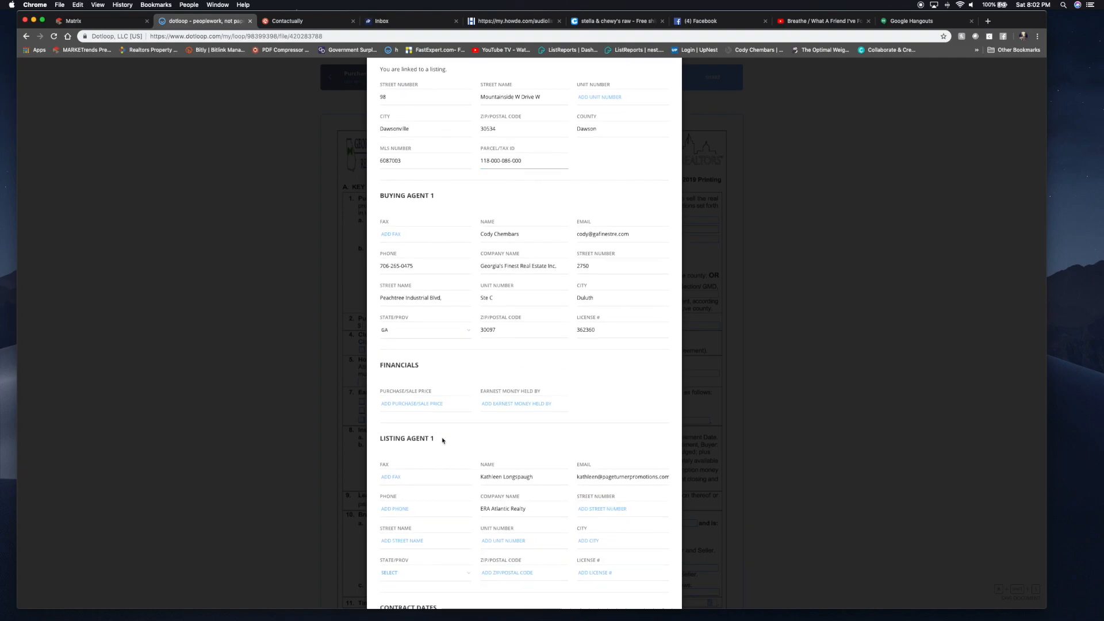
- Enter purchase price 176000 and Hoyle Law Firm as earnest money holder
left_click(413, 404)
type("176000")
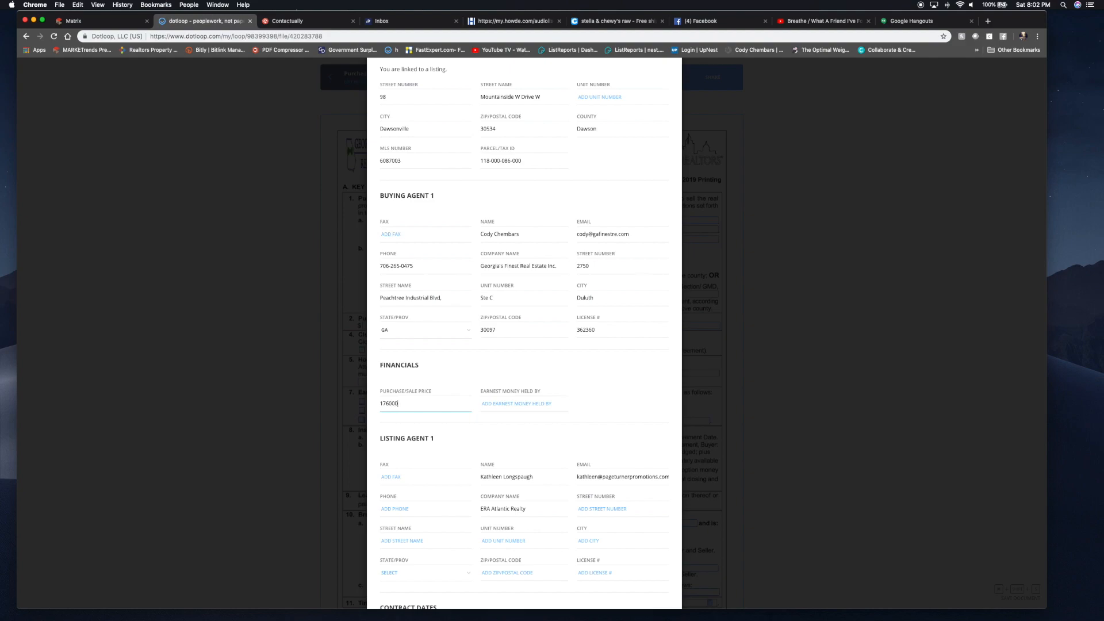
left_click(511, 405)
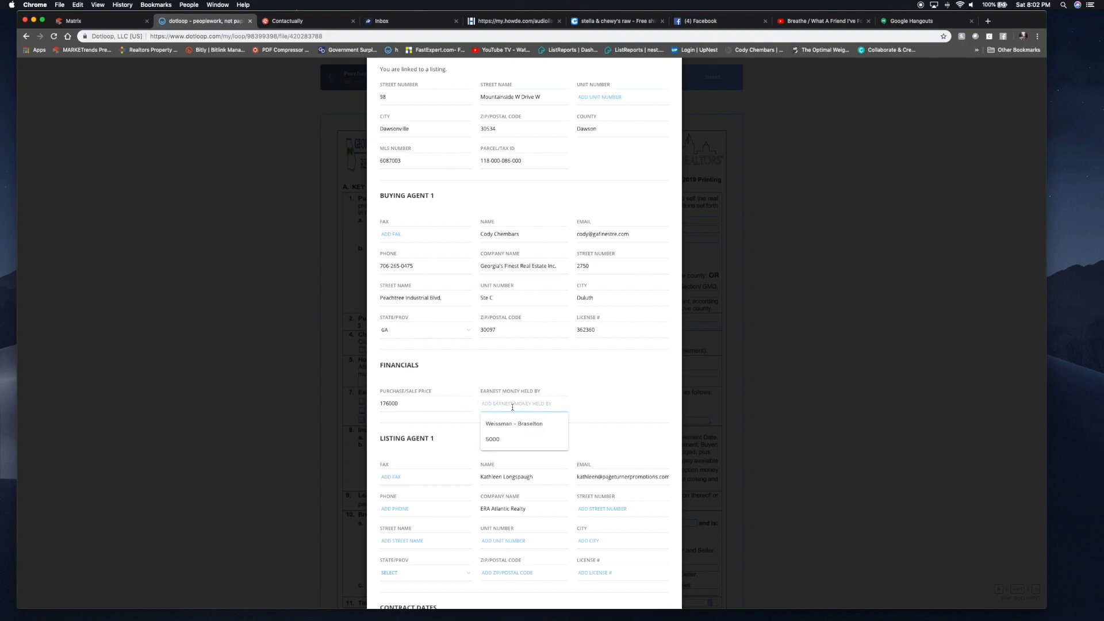
type("Hoyle")
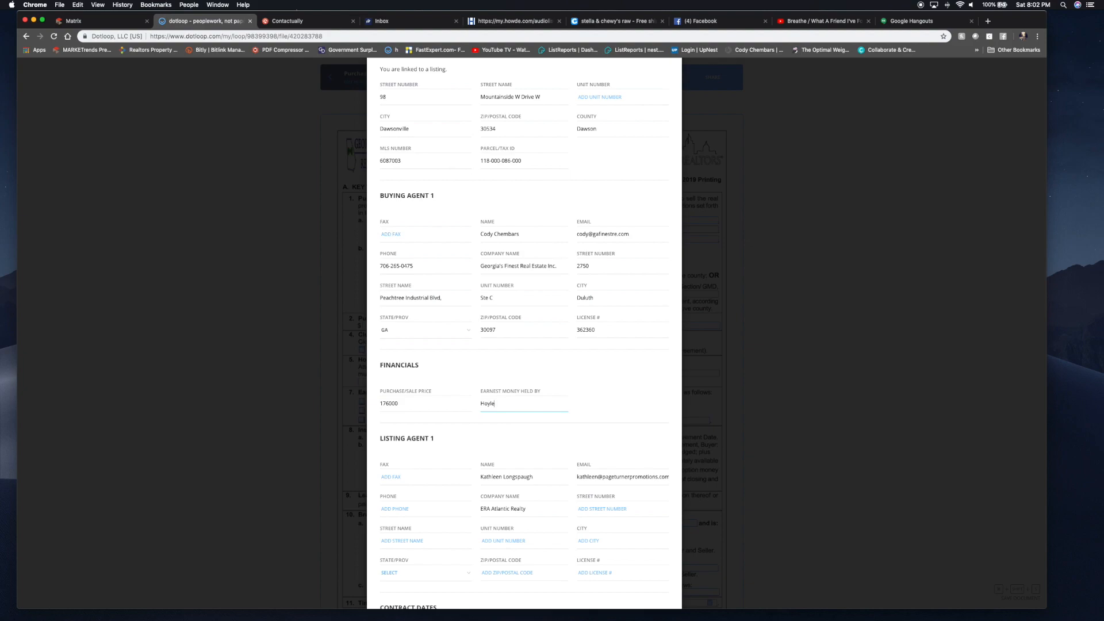
type("Law Firm")
scroll(414, 385, "down", 5)
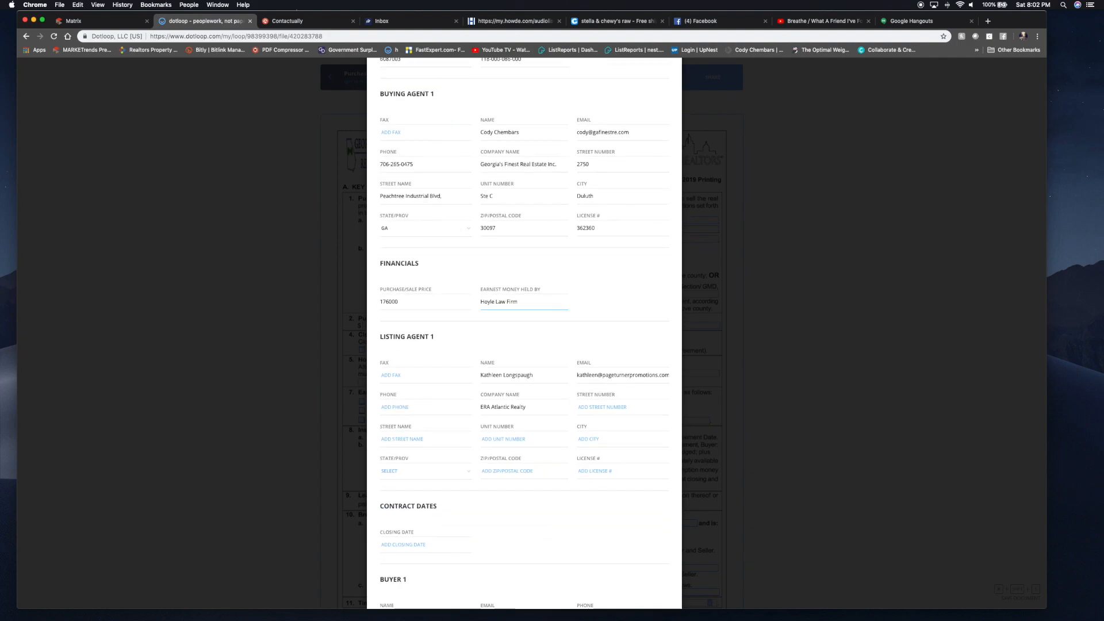
- Set the closing date to February 8, 2019 with the date picker
left_click(414, 390)
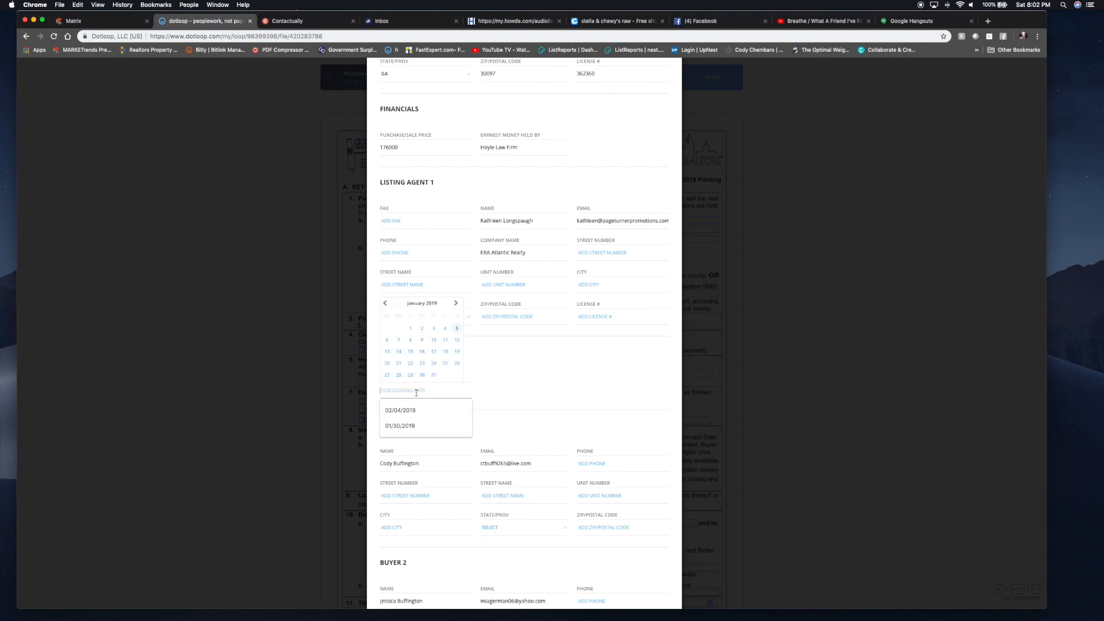
left_click(456, 304)
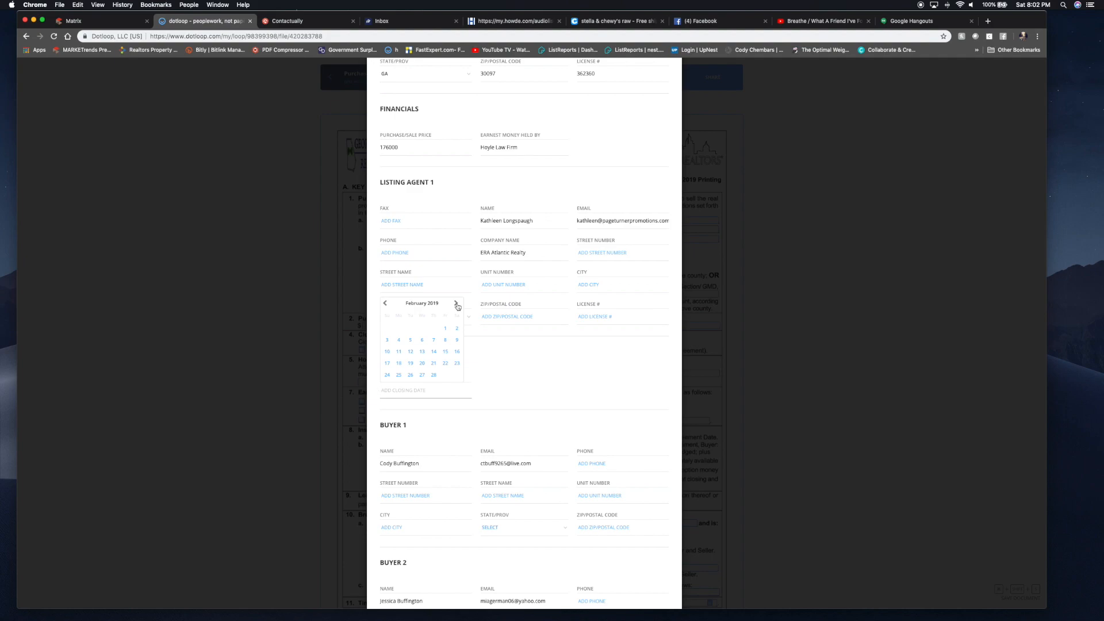
left_click(385, 303)
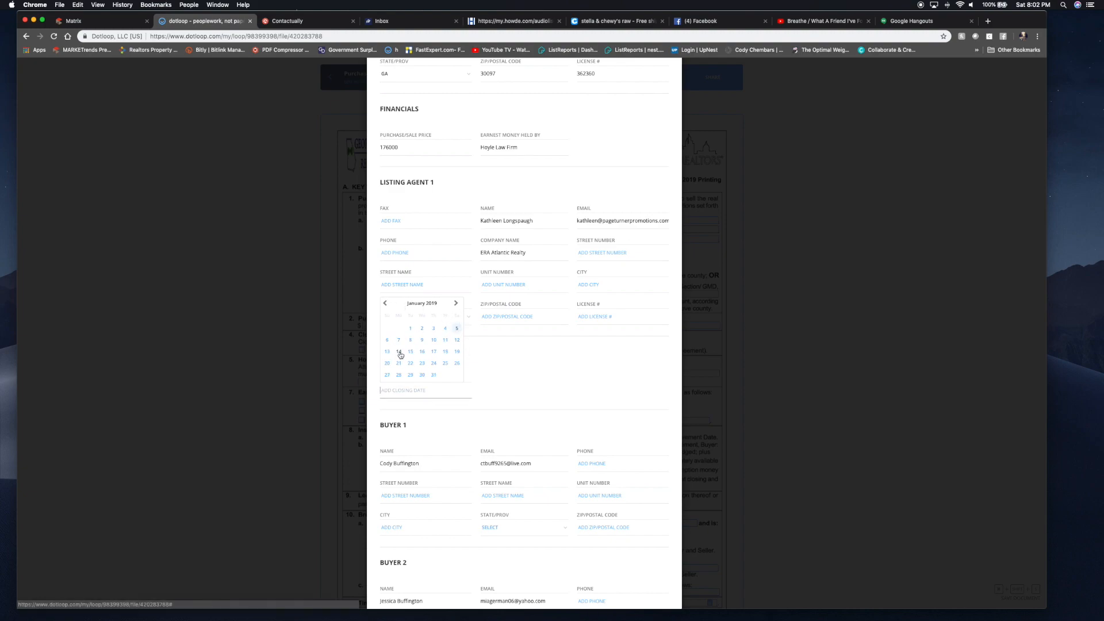
left_click(453, 304)
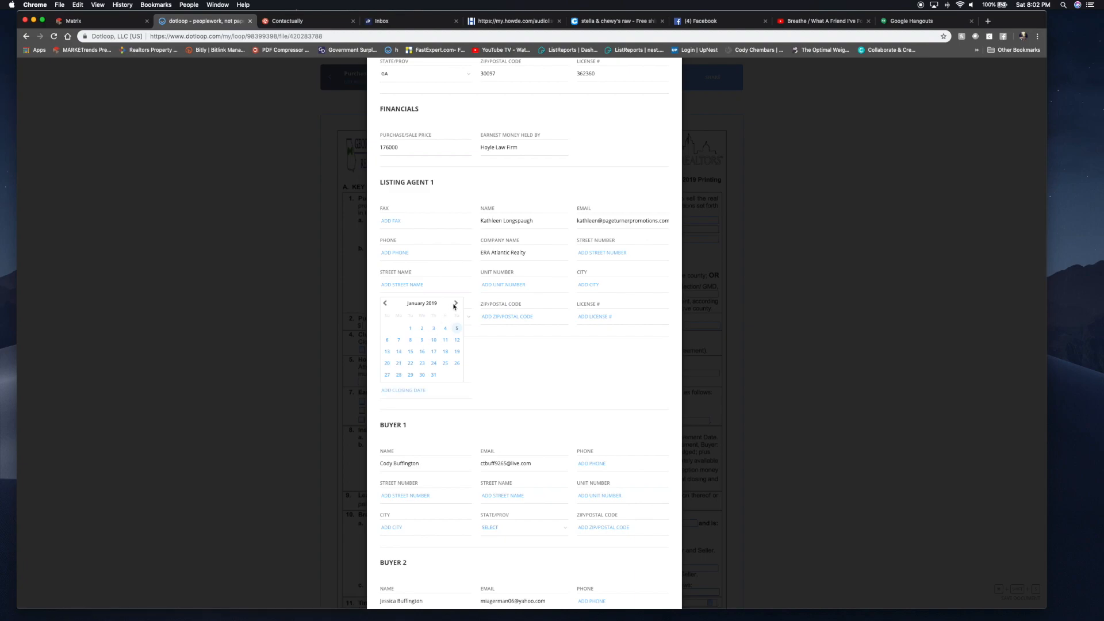
left_click(454, 304)
left_click(446, 340)
scroll(446, 341, "down", 1)
scroll(446, 341, "down", 2)
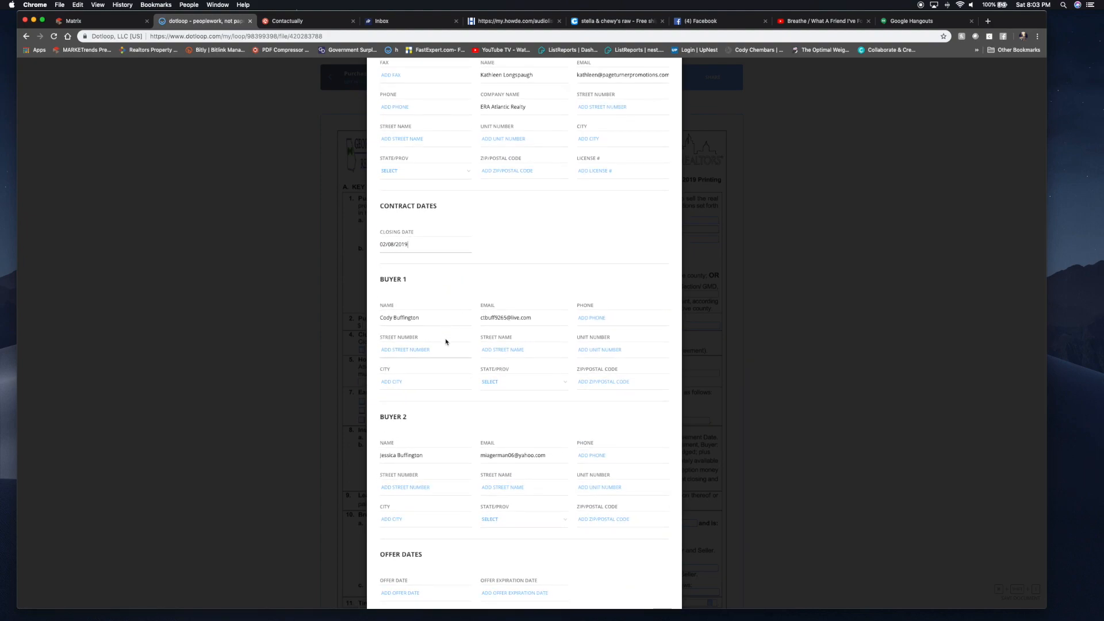
scroll(446, 342, "down", 1)
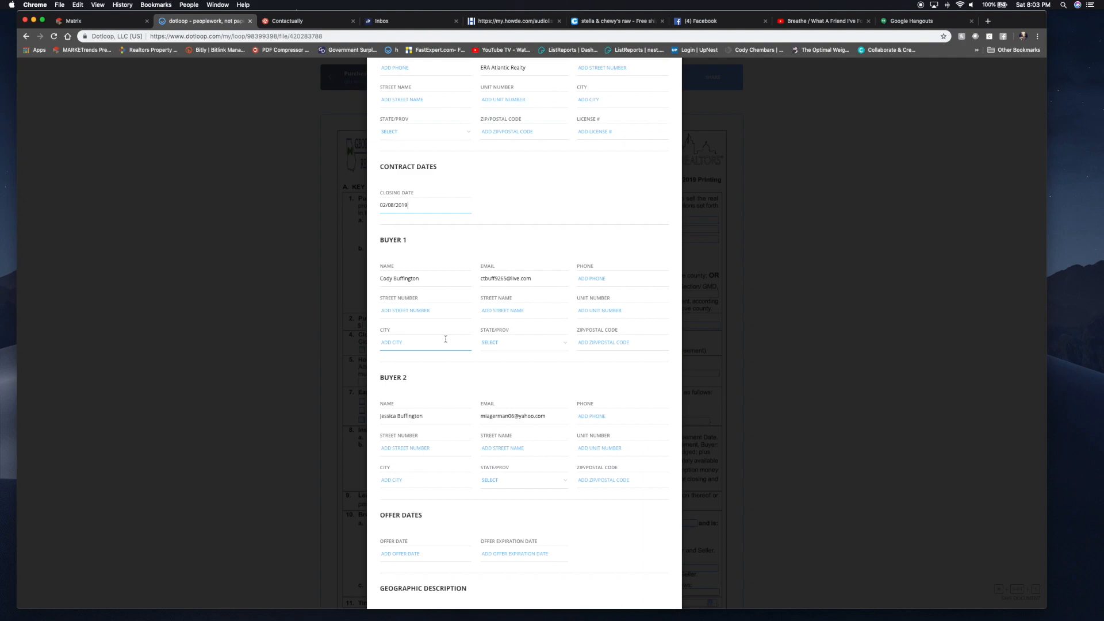
scroll(445, 339, "down", 2)
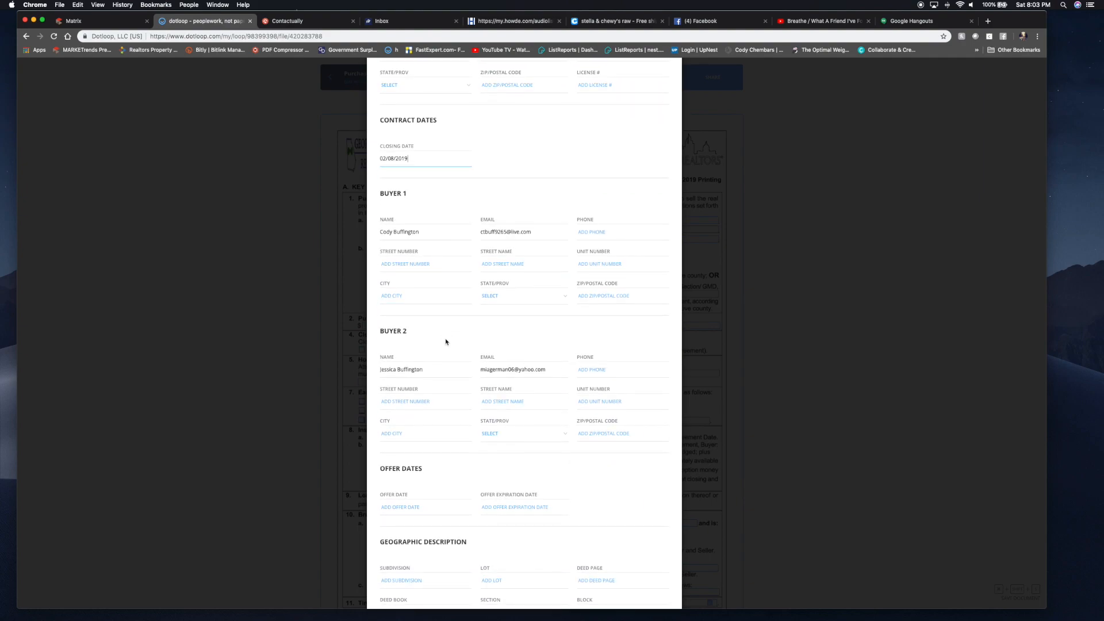
scroll(446, 342, "down", 5)
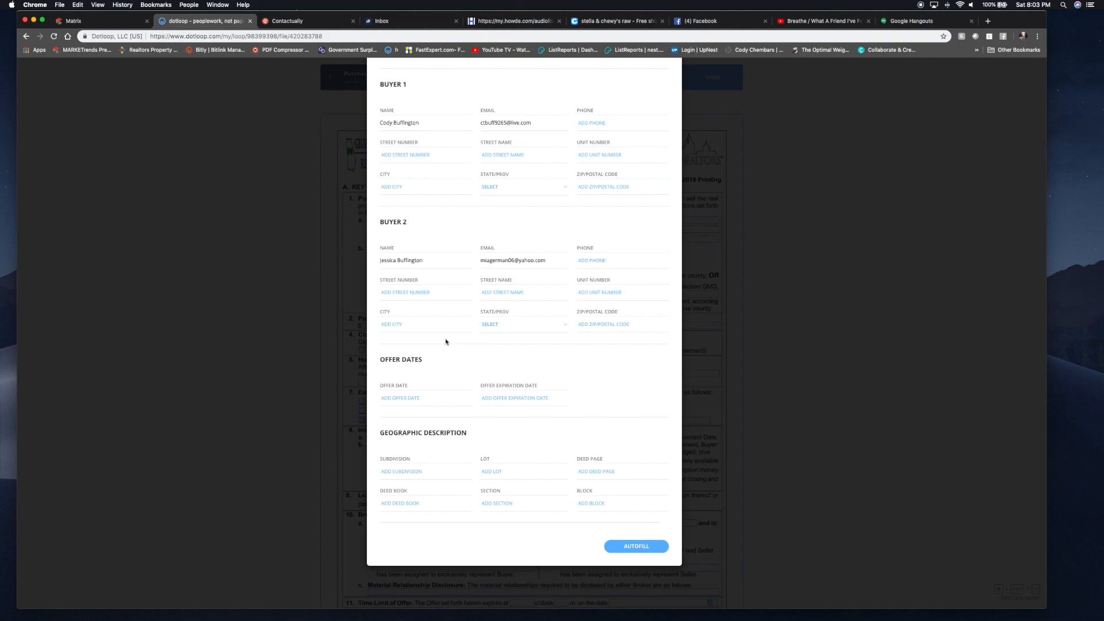
- Set offer date January 5, 2019 and offer expiration date January 7, 2019
left_click(409, 397)
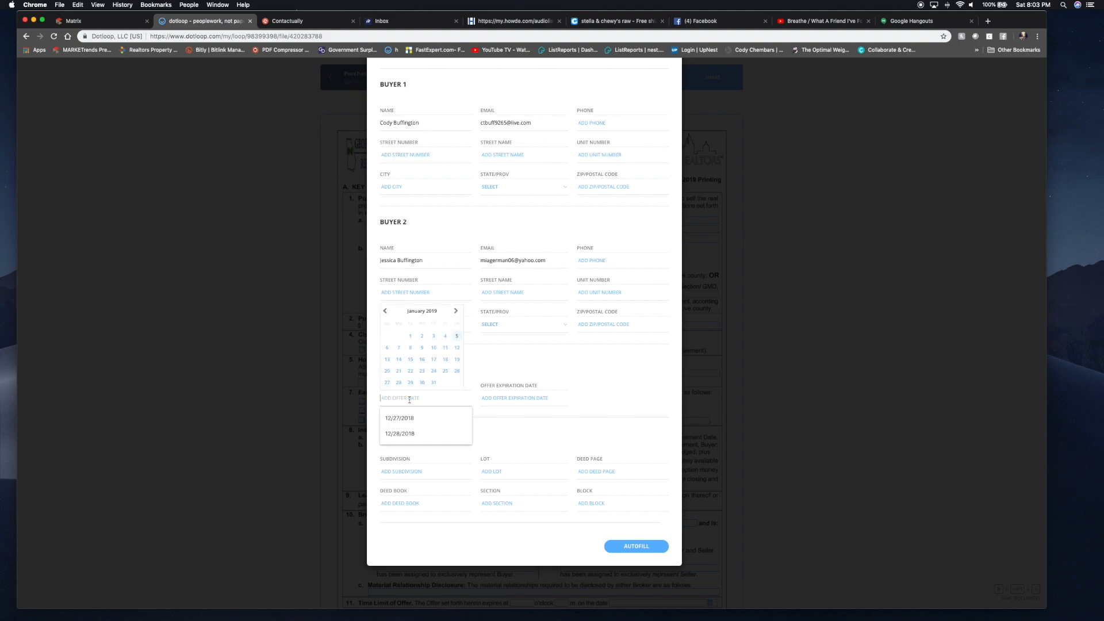
left_click(456, 336)
left_click(504, 397)
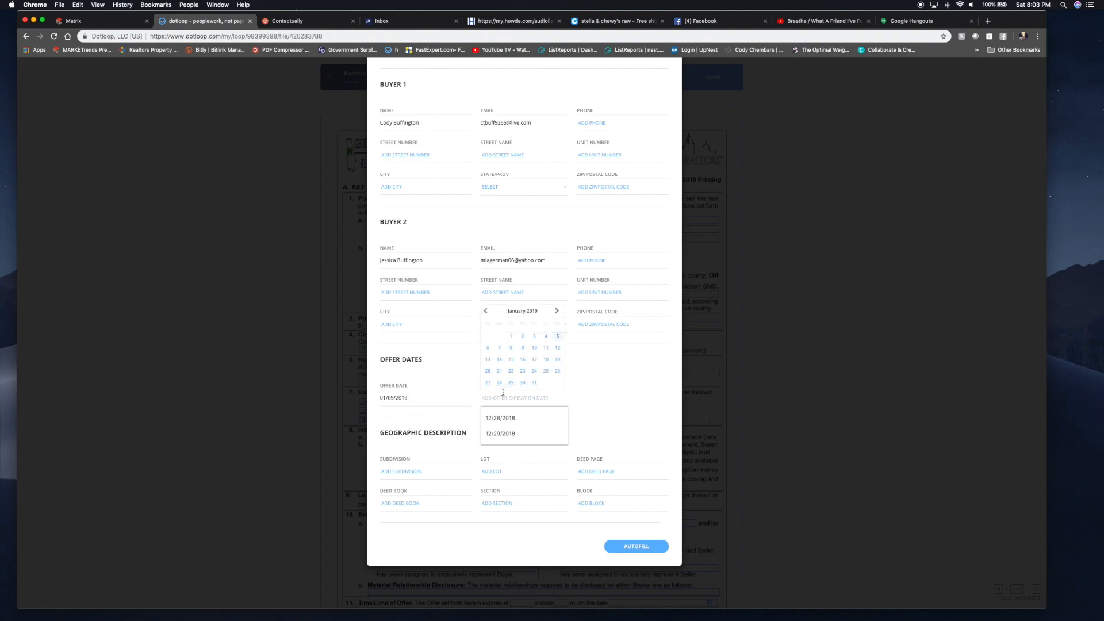
left_click(500, 349)
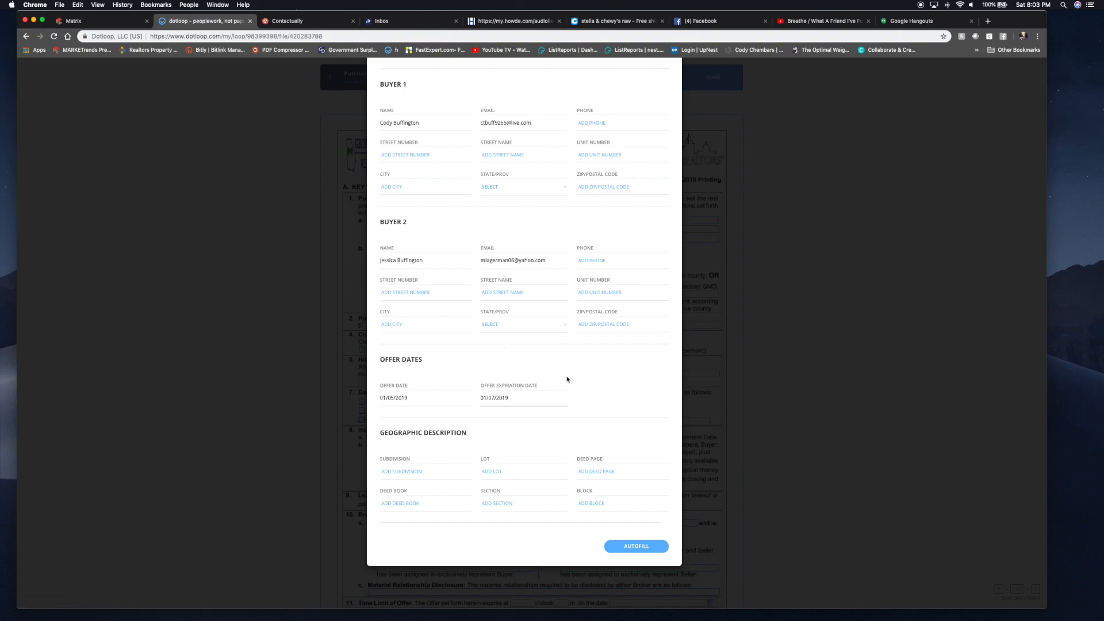
- Autofill the agreement, tick legal description option (3) 'same as Deed Book', and view the Matrix listing
left_click(638, 547)
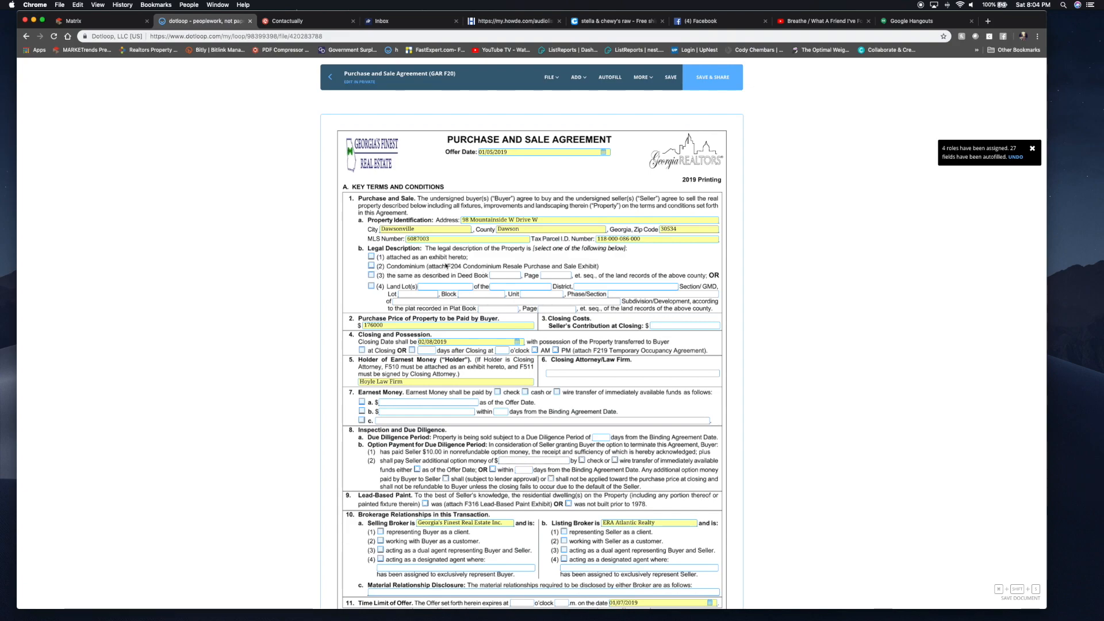
left_click(371, 276)
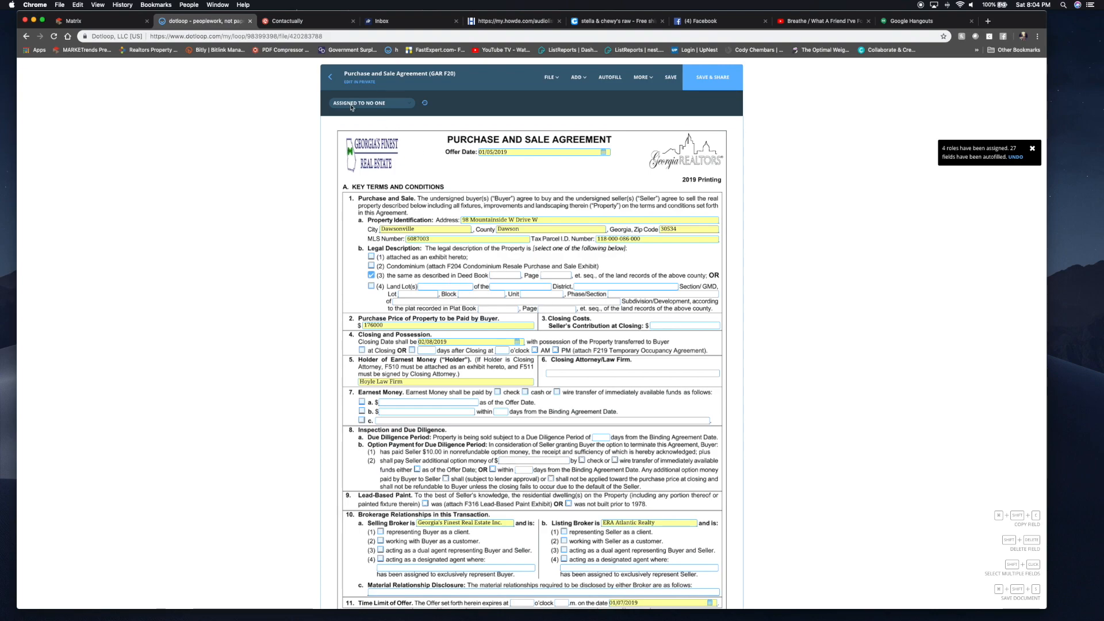
left_click(87, 20)
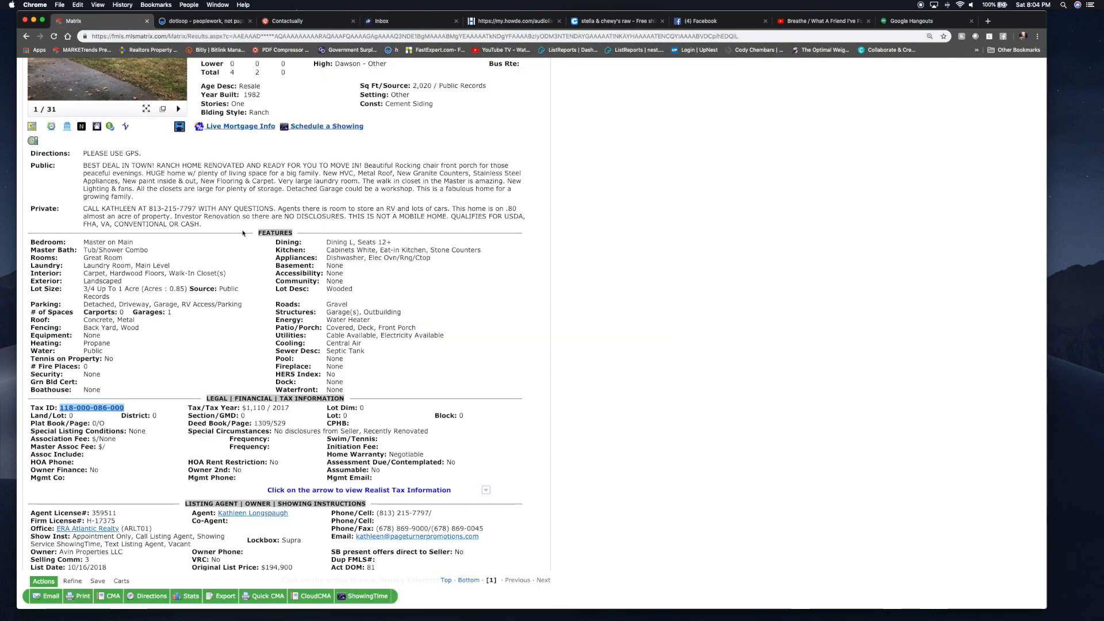
- Select the listing's Deed Book/Page value 1309/529 in Matrix
scroll(242, 233, "down", 3)
scroll(218, 299, "down", 2)
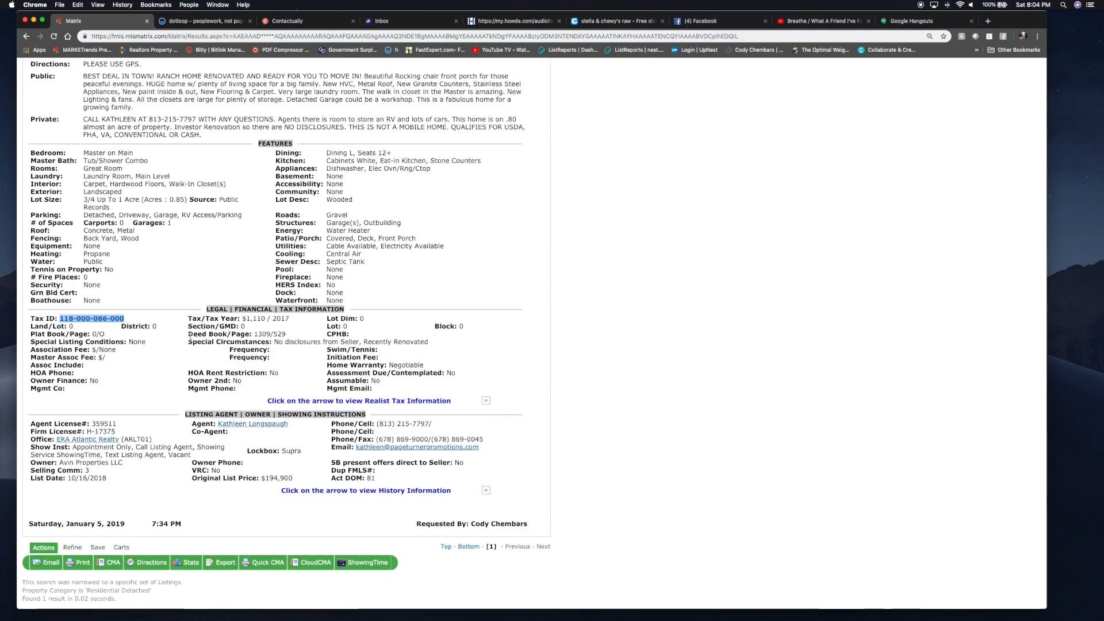
left_click_drag(254, 333, 289, 334)
key("super+c")
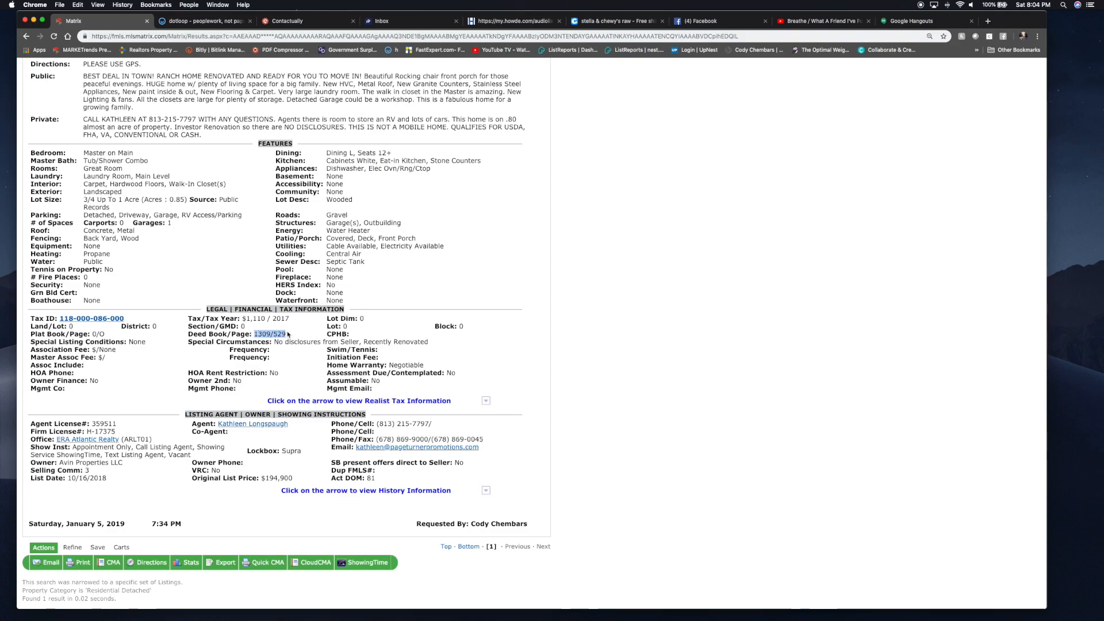
- Enter Deed Book 1309 and Page 529 in the agreement's legal description
left_click(211, 21)
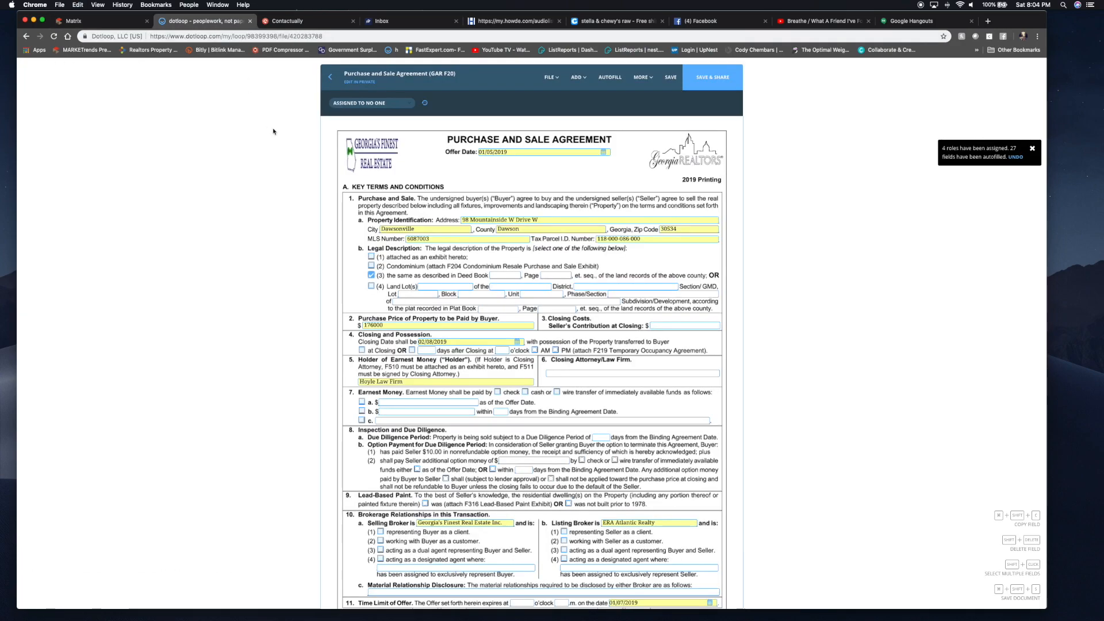
left_click(500, 275)
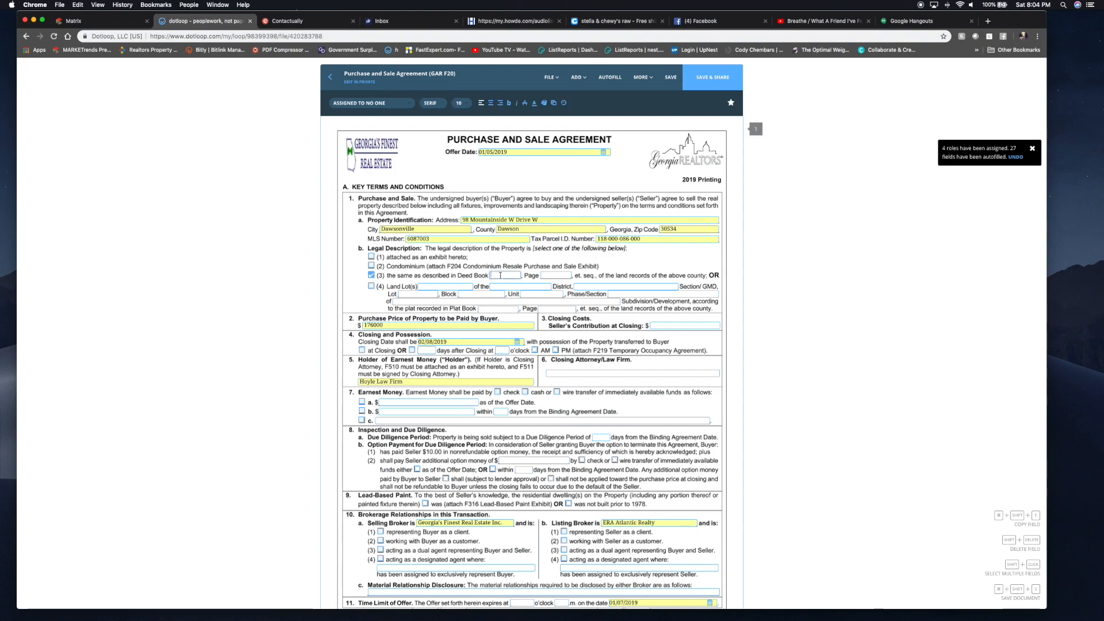
key("super+v")
key("super+x")
key("Tab")
key("super+v")
left_click(513, 274)
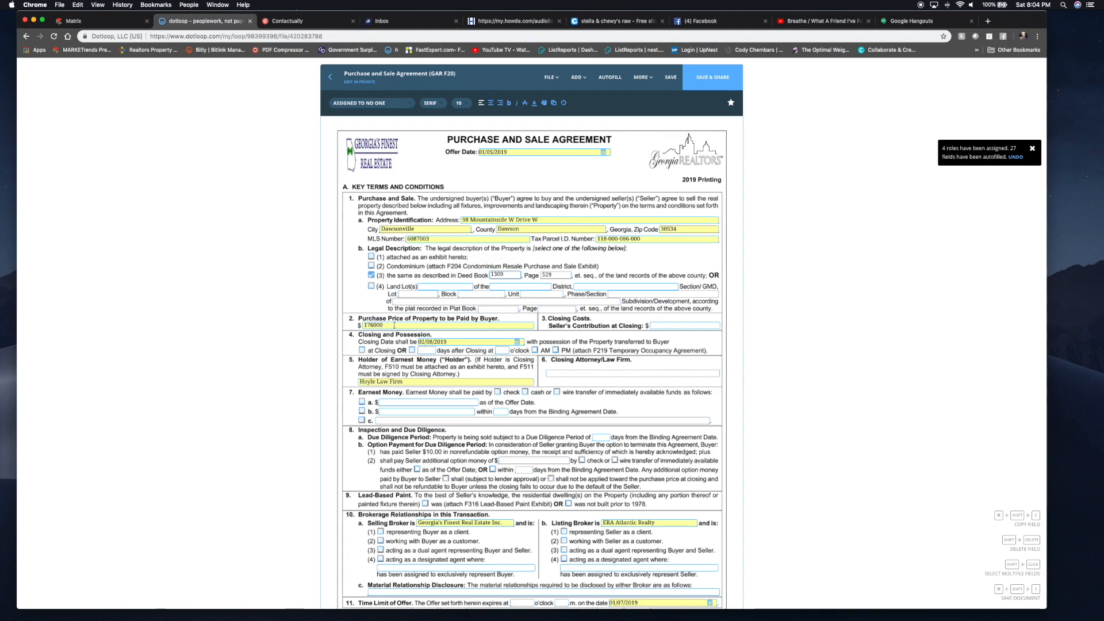
left_click(683, 326)
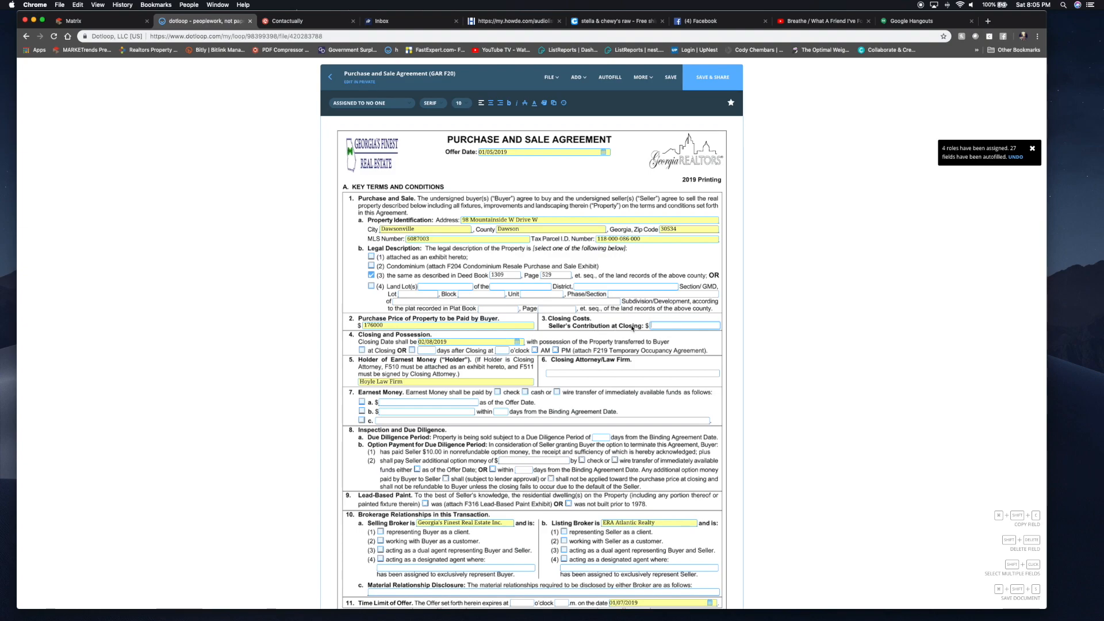
- Enter seller's contribution 6000, possession at closing, and Hoyle Law Firm as closing attorney
type("600")
scroll(492, 306, "down", 1)
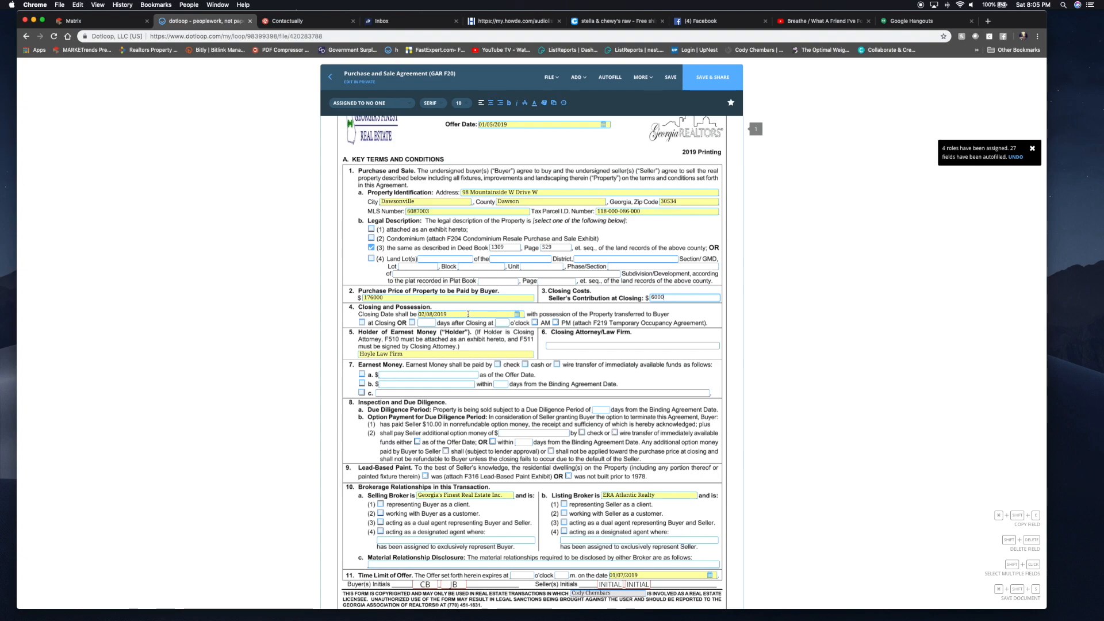
scroll(468, 314, "down", 1)
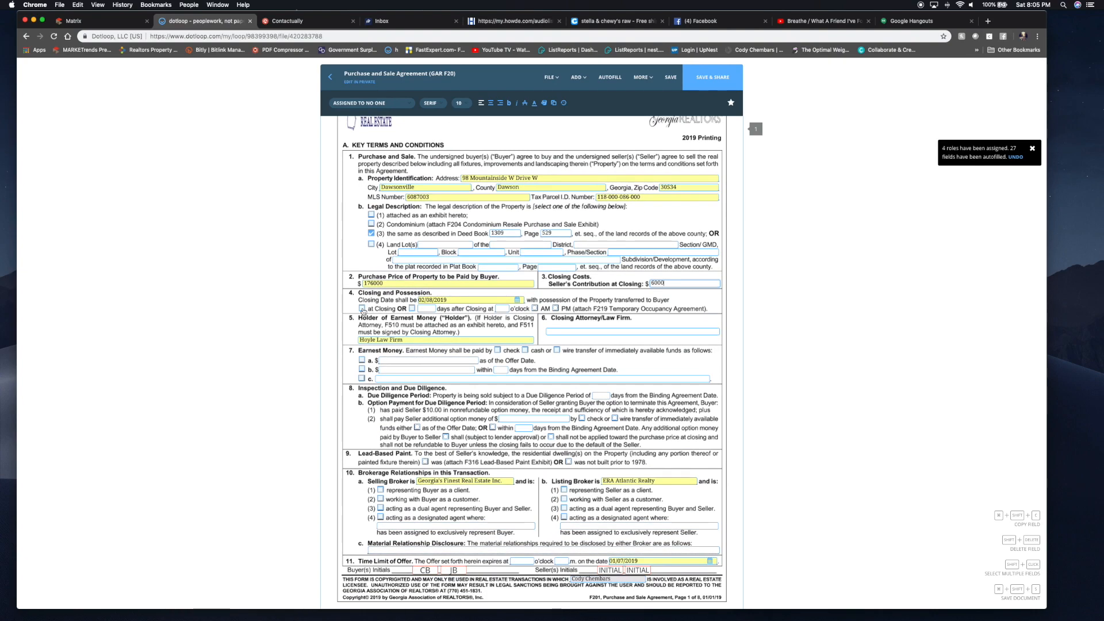
left_click(363, 308)
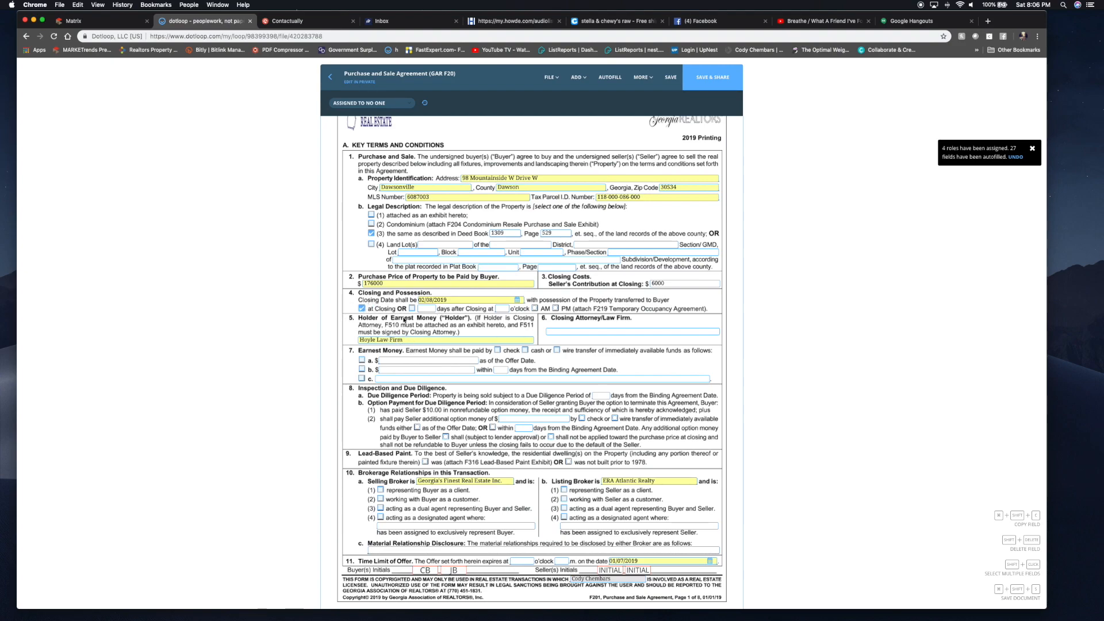
left_click(560, 332)
type("Hoyle")
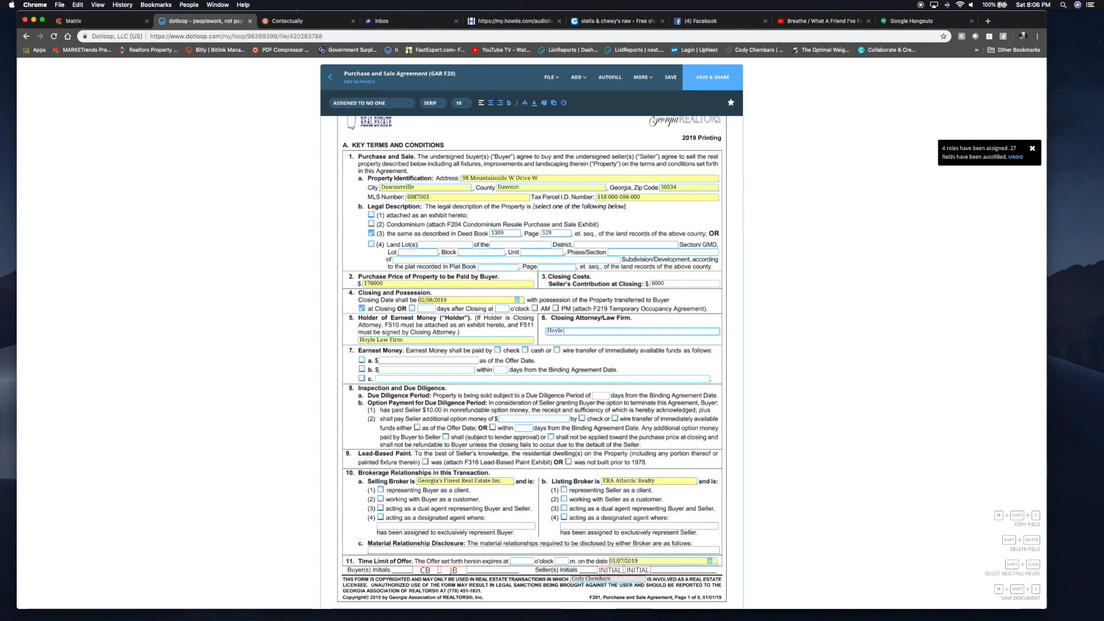
type(" Law Firm")
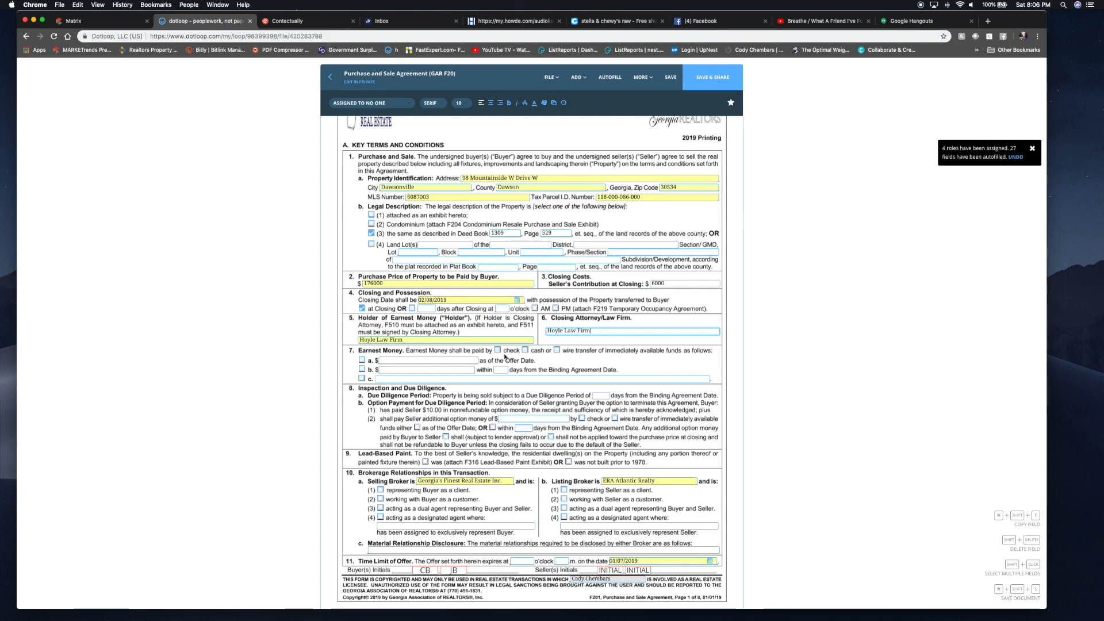
- Set earnest money of 1000 by check (option b) within 3 days, and 14-day due diligence
left_click(498, 351)
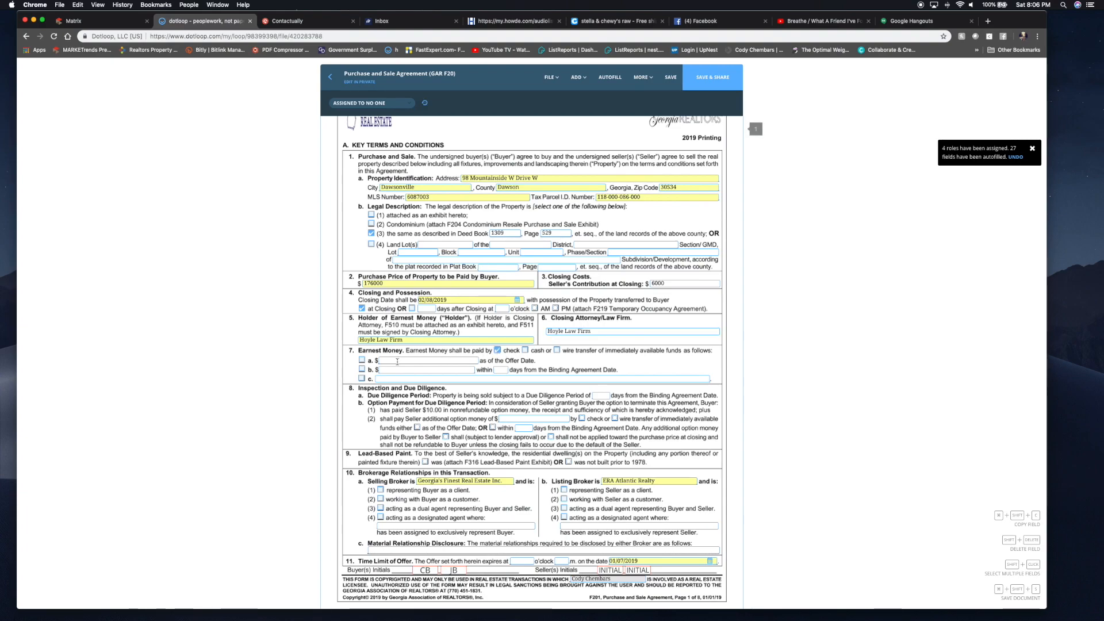
left_click(362, 369)
left_click(434, 370)
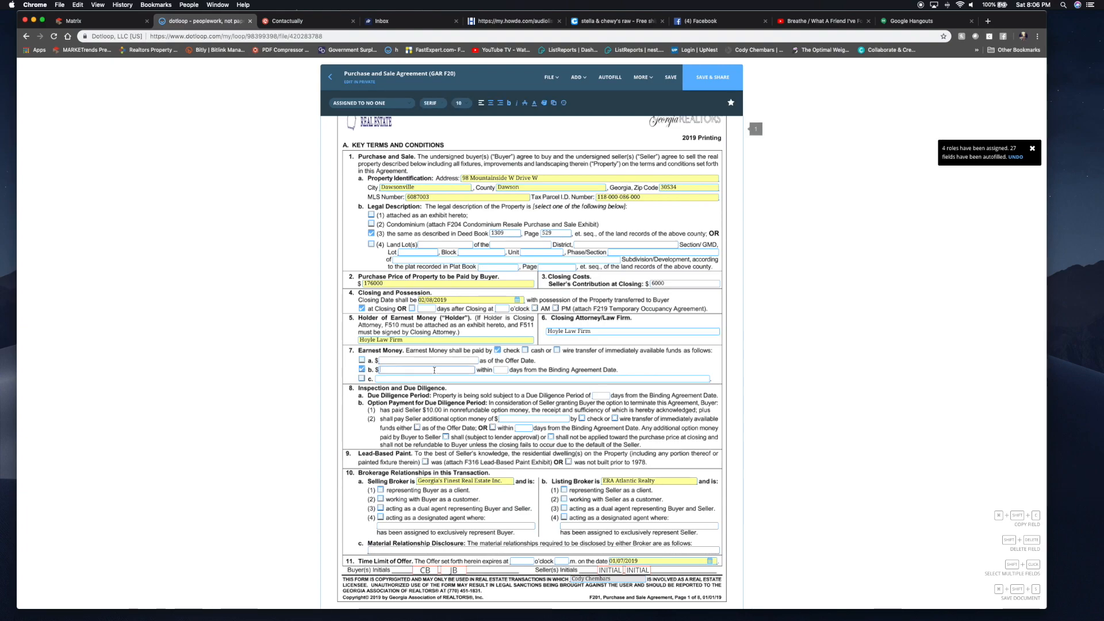
type("1000")
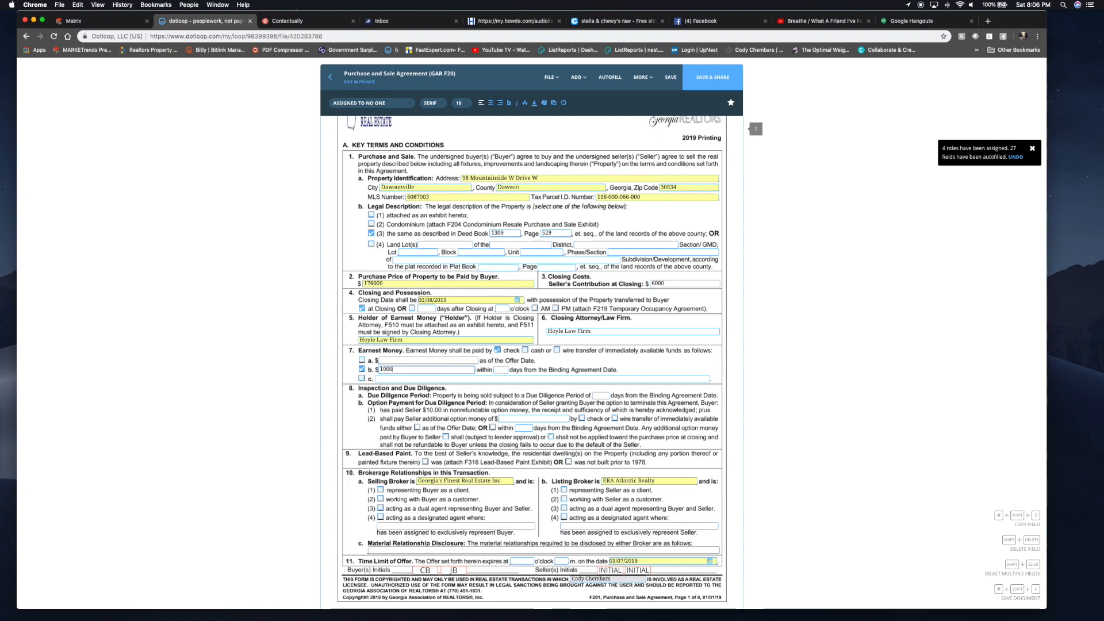
left_click(503, 369)
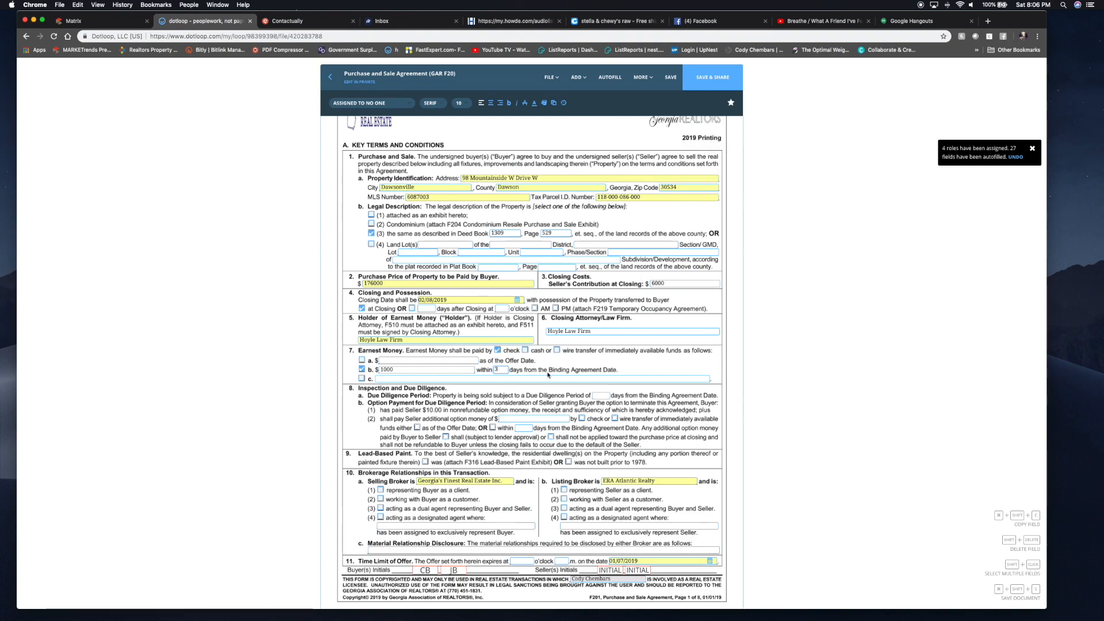
left_click(600, 395)
type("14")
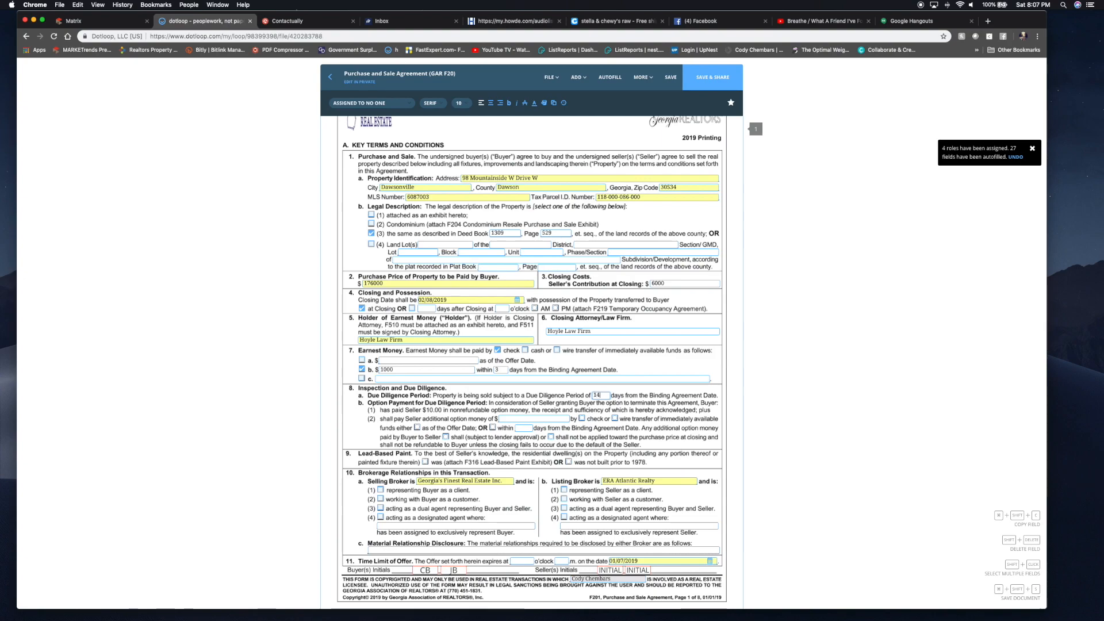
- Enter N/A for the option money fields and mark the house not built before 1978
scroll(532, 362, "down", 2)
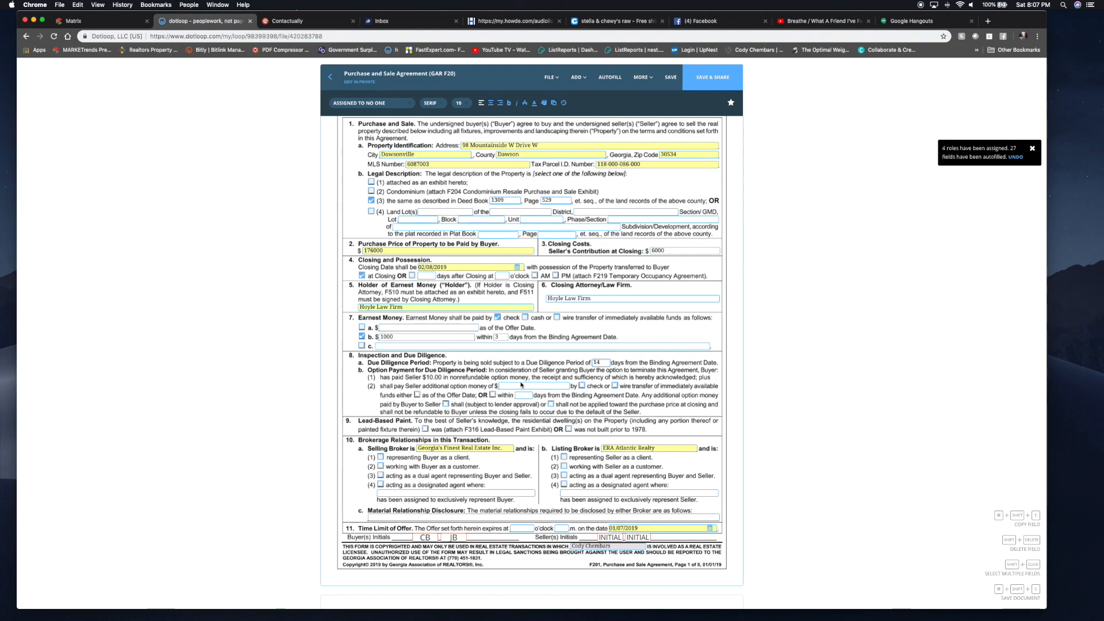
left_click(517, 386)
type("N")
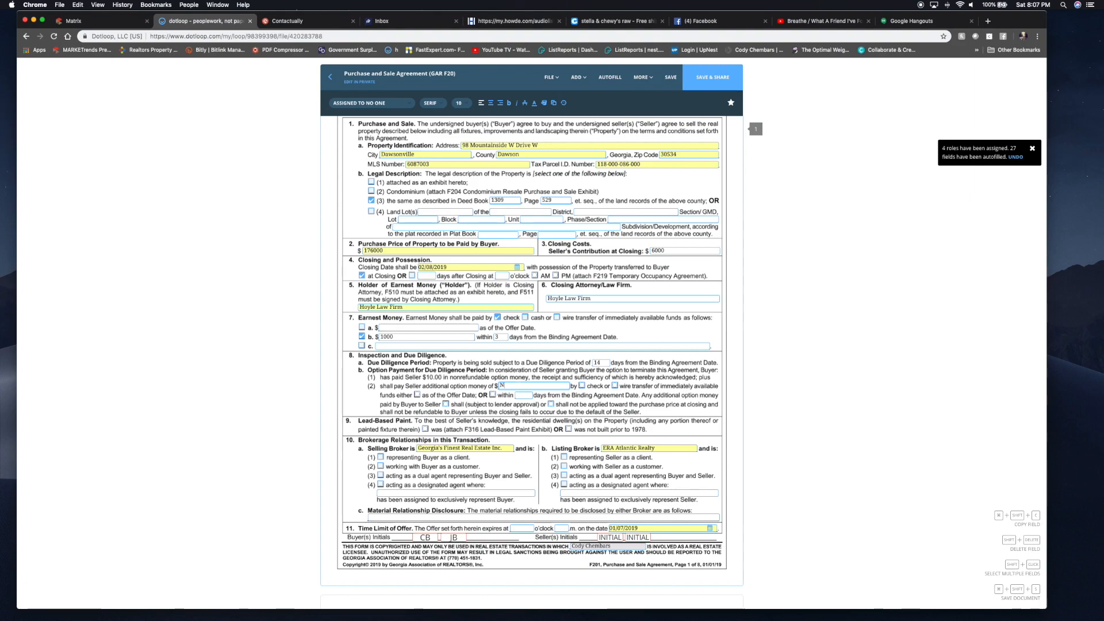
key("Tab")
key("Tab")
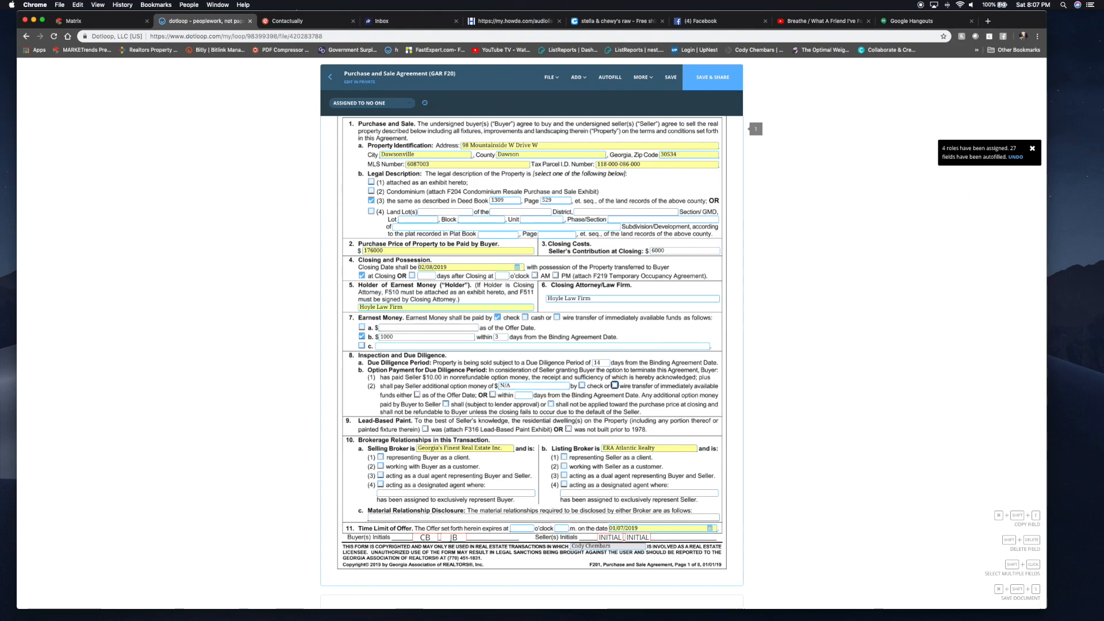
left_click(529, 395)
type("N/A")
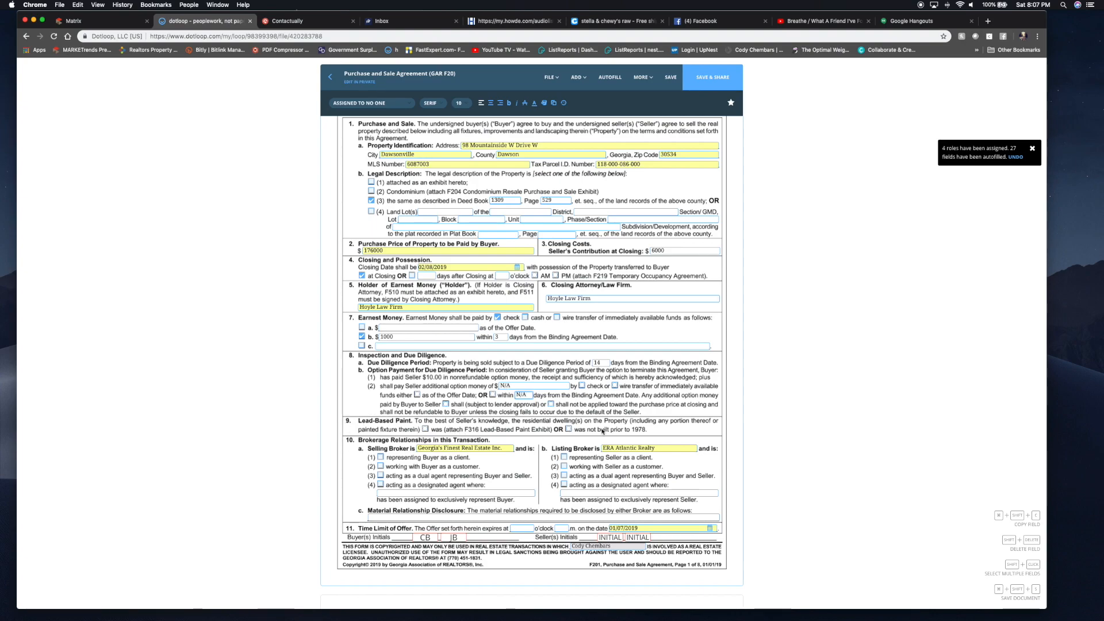
left_click(568, 429)
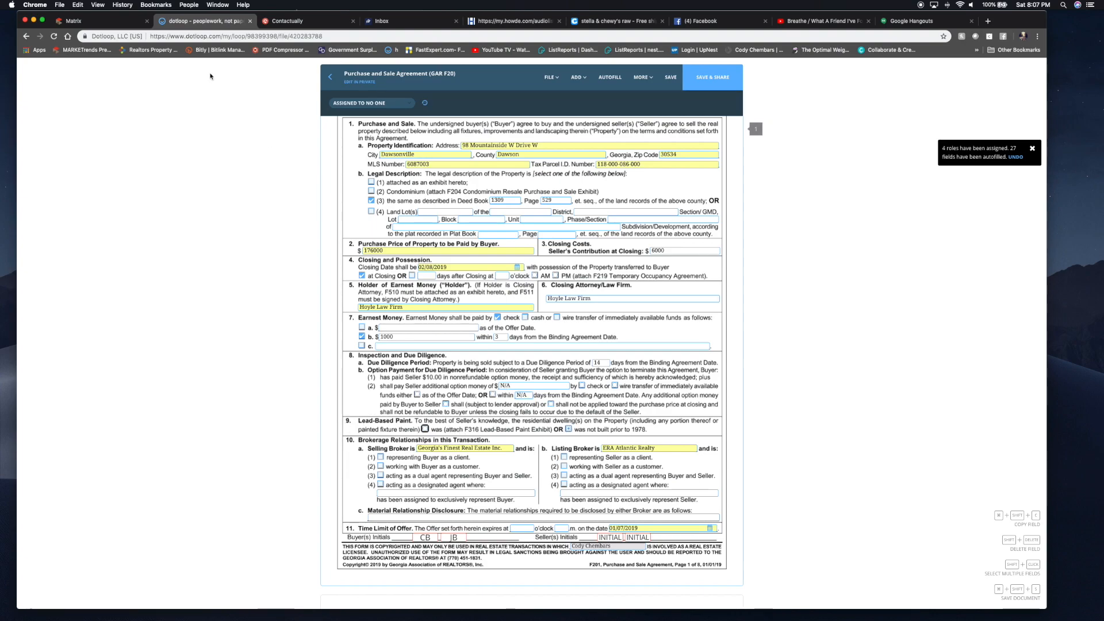
left_click(142, 24)
scroll(322, 211, "down", 10)
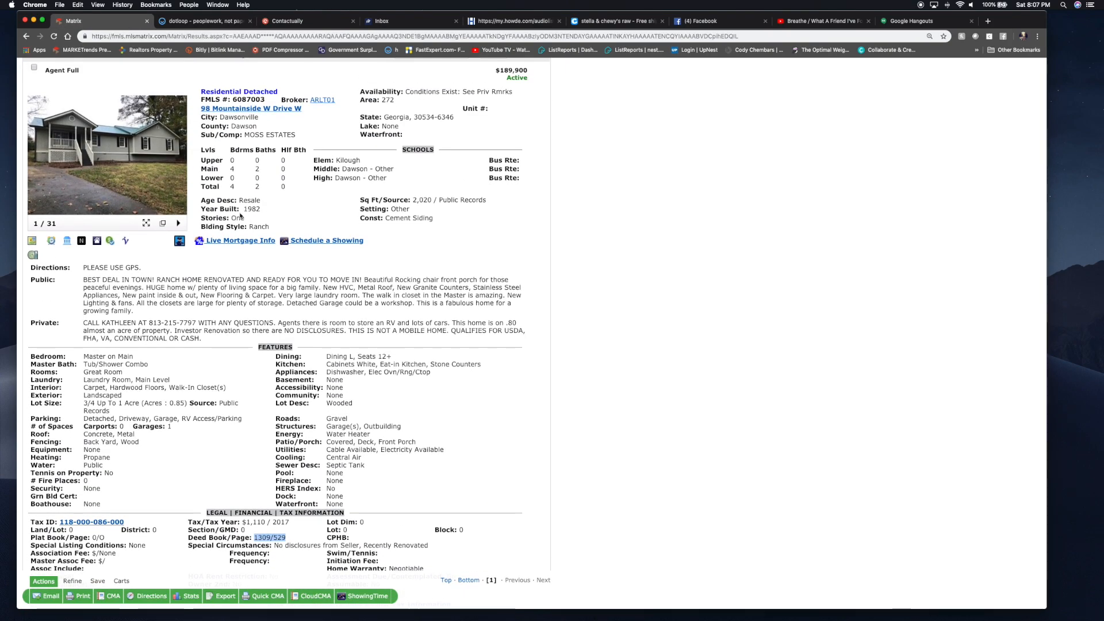
- Mark selling broker for the buyer, listing broker for the seller, and disclosure N/A
left_click(209, 23)
scroll(498, 405, "down", 2)
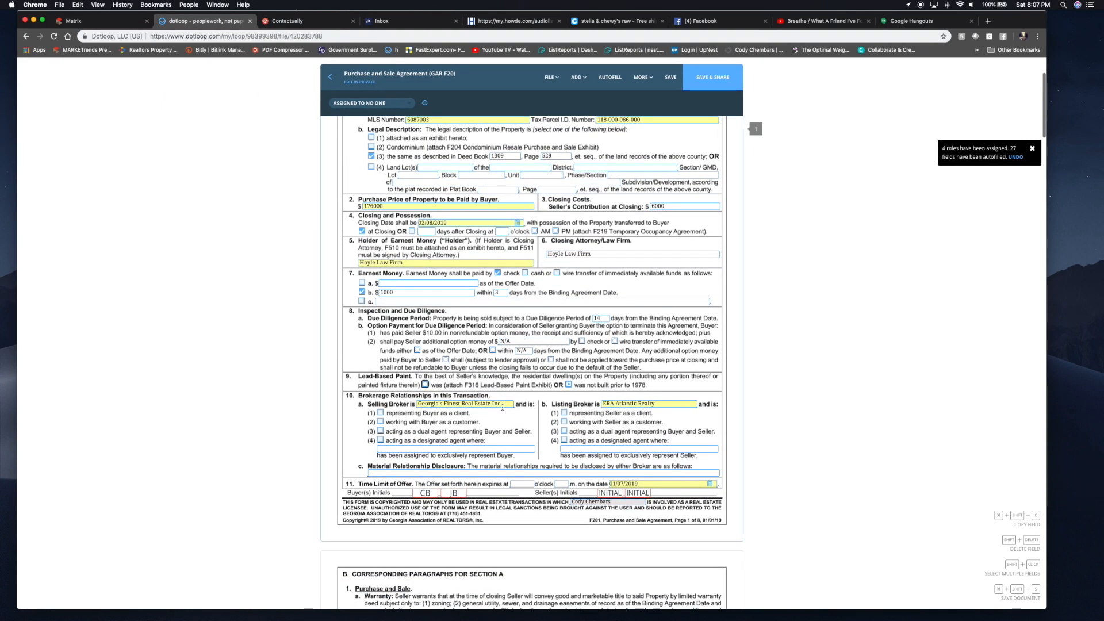
left_click(379, 412)
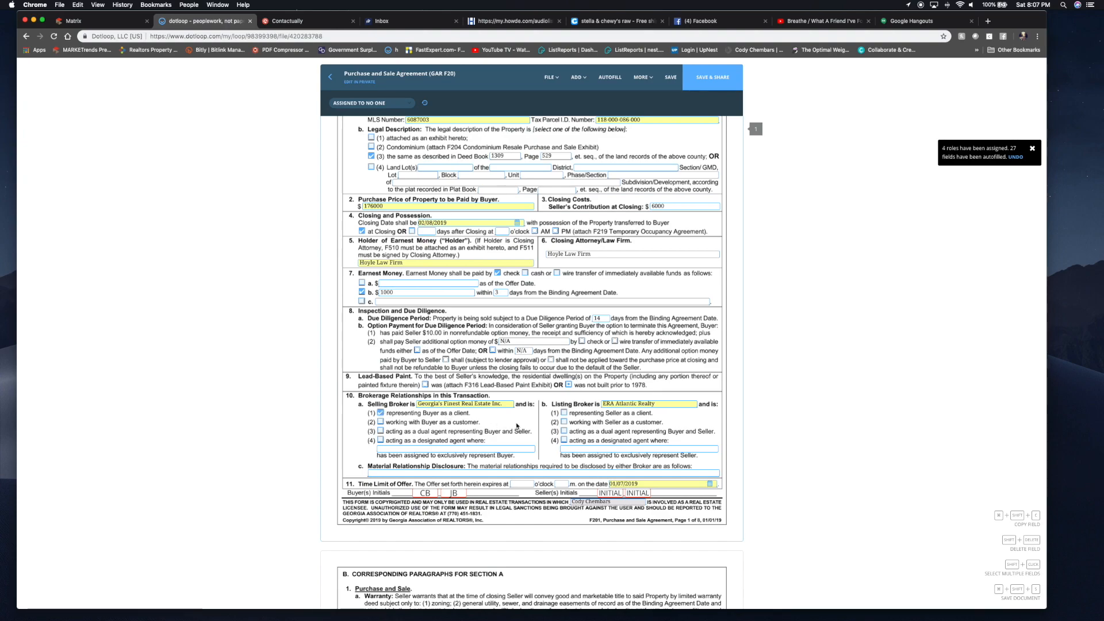
left_click(564, 413)
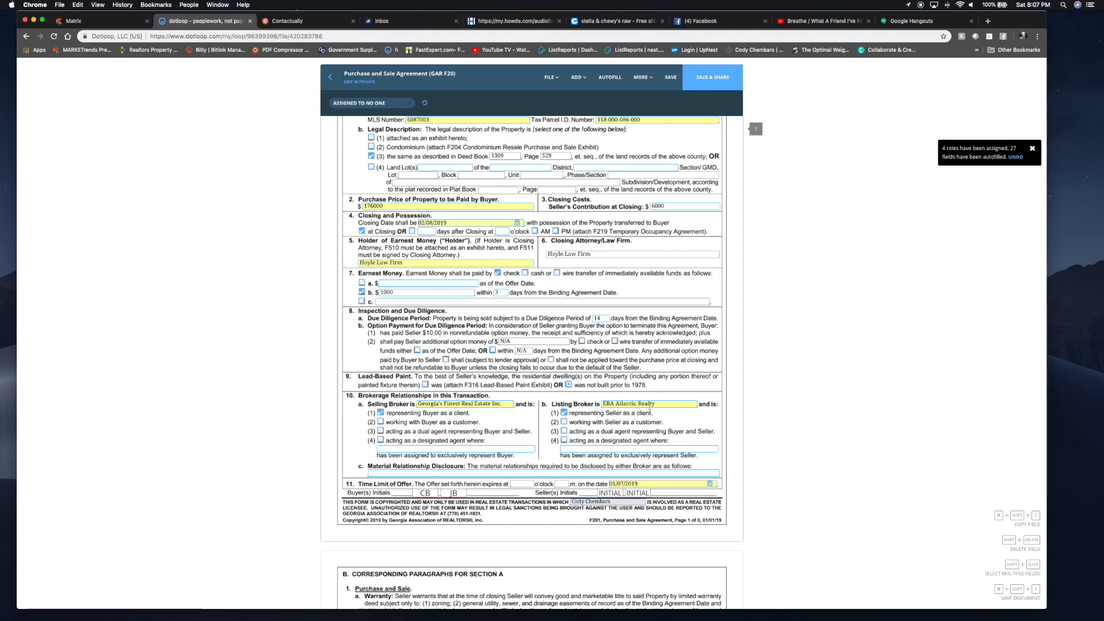
left_click(384, 474)
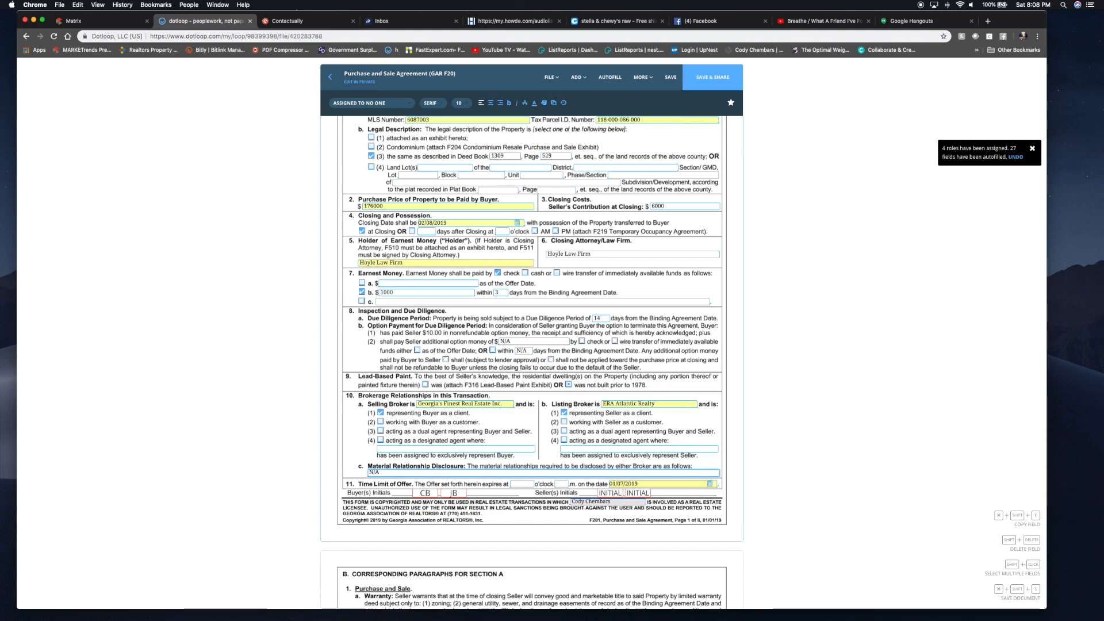
- Set the offer to expire at 12 p.m., then scroll to section 7 Exhibits and Addenda
left_click(525, 483)
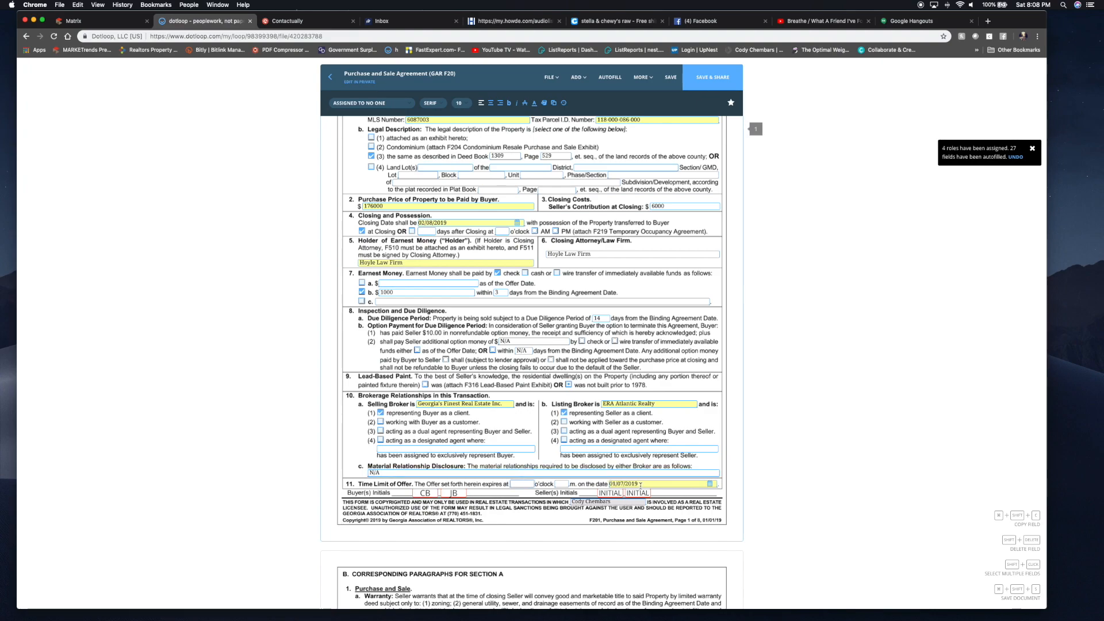
type("12")
left_click(566, 484)
type("p")
scroll(624, 475, "down", 10)
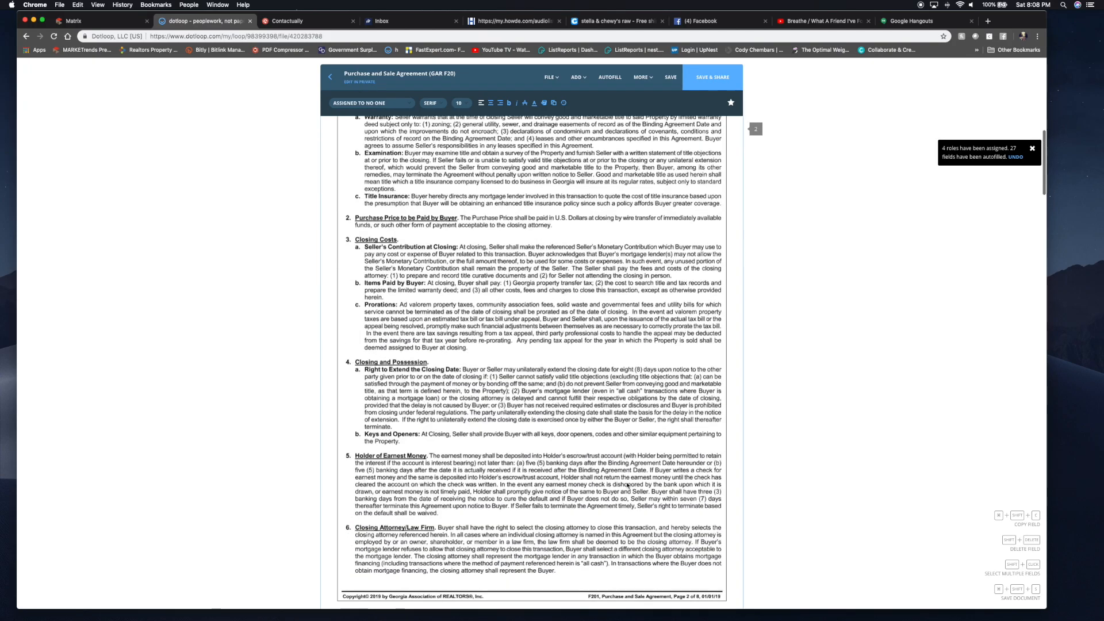
scroll(627, 485, "down", 10)
scroll(627, 486, "down", 10)
scroll(627, 486, "down", 10)
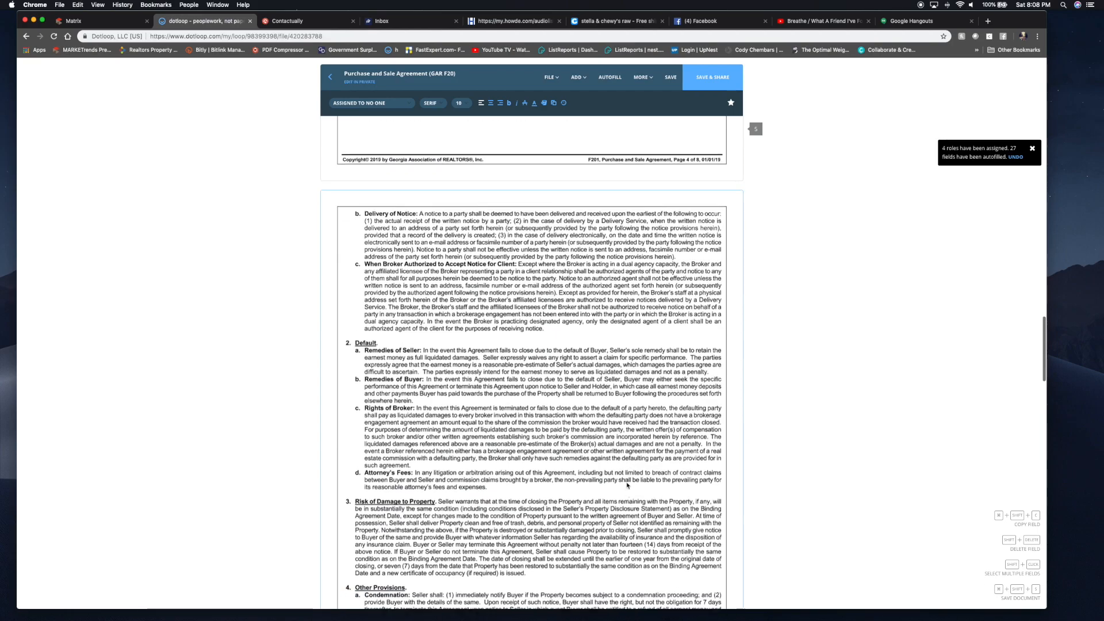
scroll(627, 486, "down", 10)
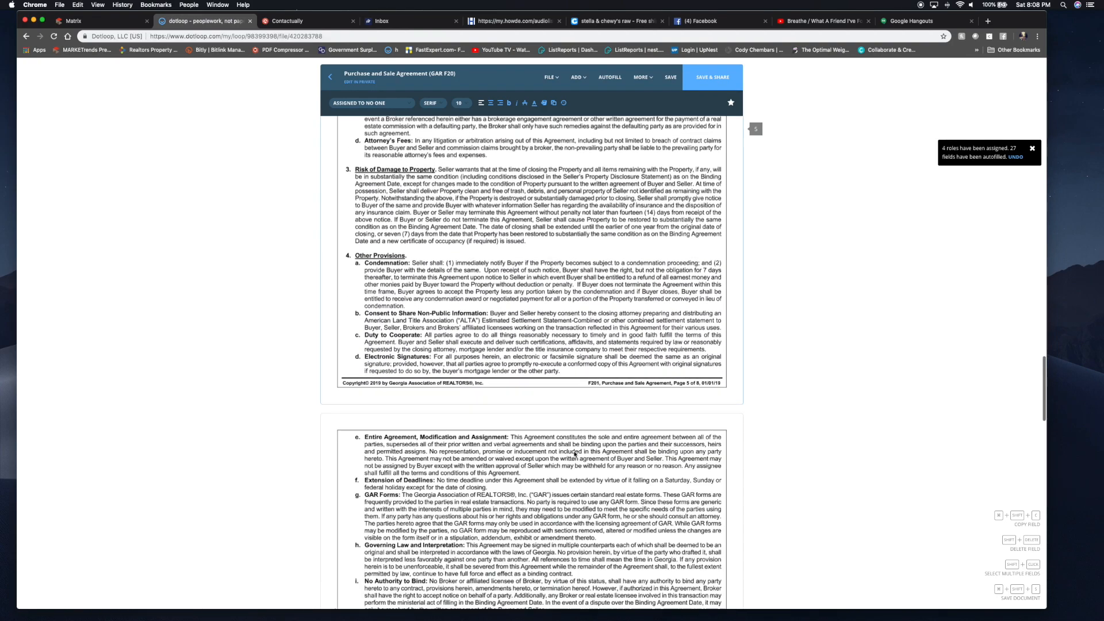
scroll(575, 455, "down", 4)
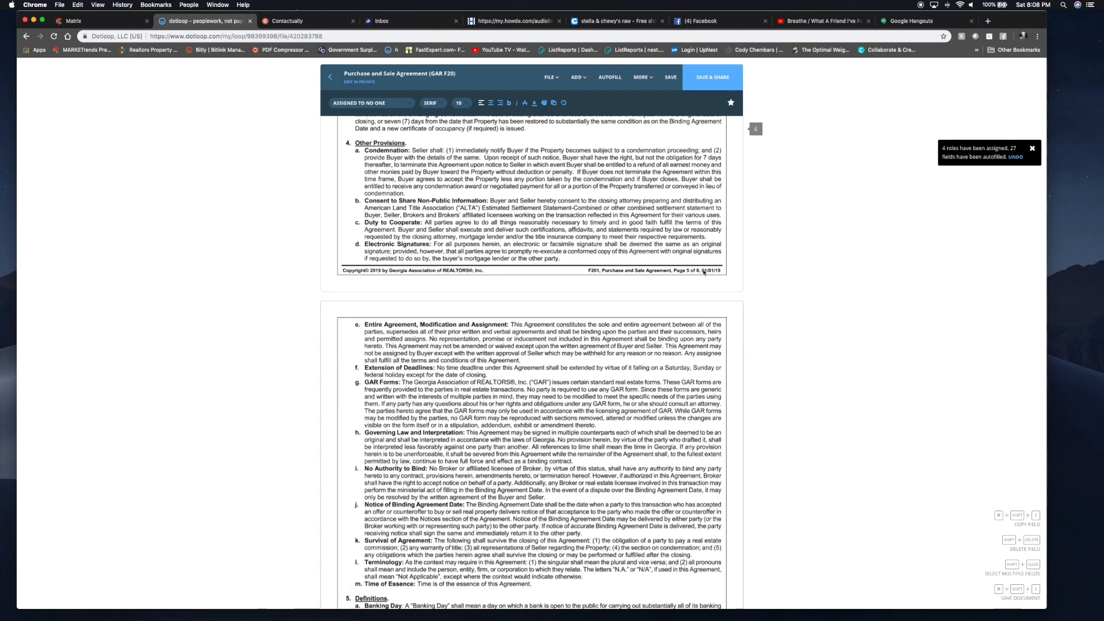
scroll(629, 301, "down", 20)
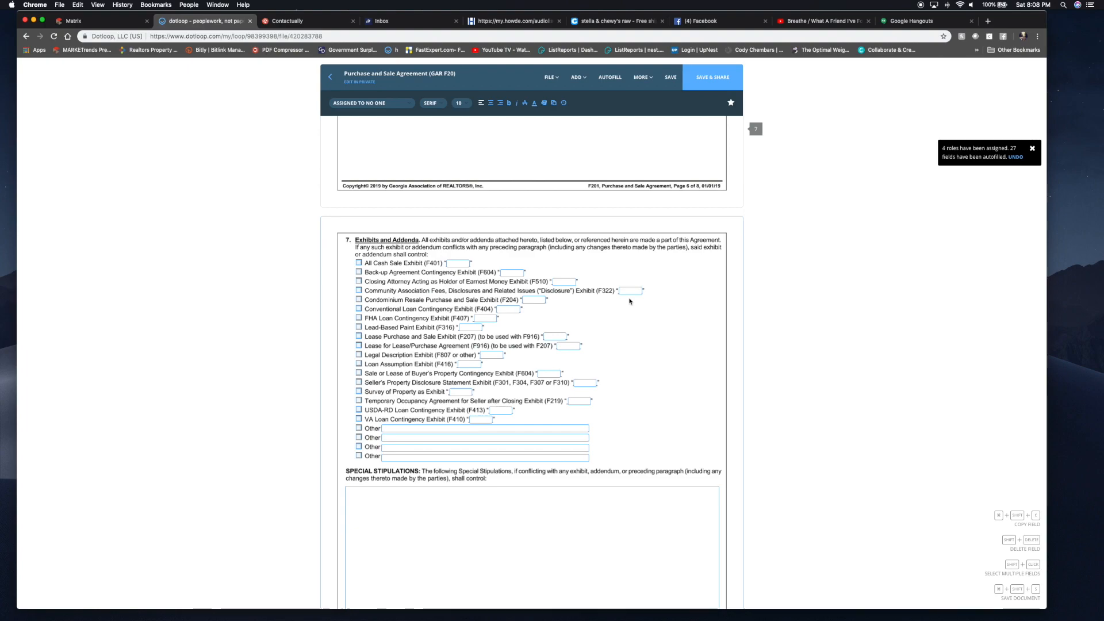
- Attach the Closing Attorney exhibit F510 as exhibit A, centered
left_click(359, 283)
left_click(560, 282)
type("A")
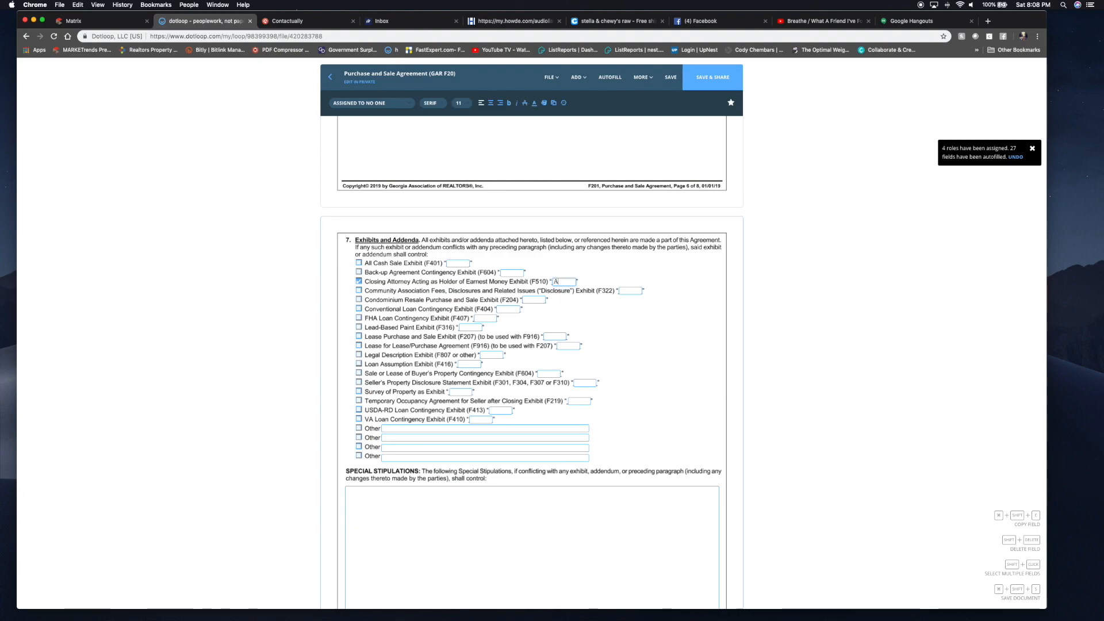
left_click(491, 103)
- Attach the VA Loan Contingency exhibit F410 as exhibit B, centered
left_click(358, 419)
left_click(490, 418)
type("B")
left_click(491, 103)
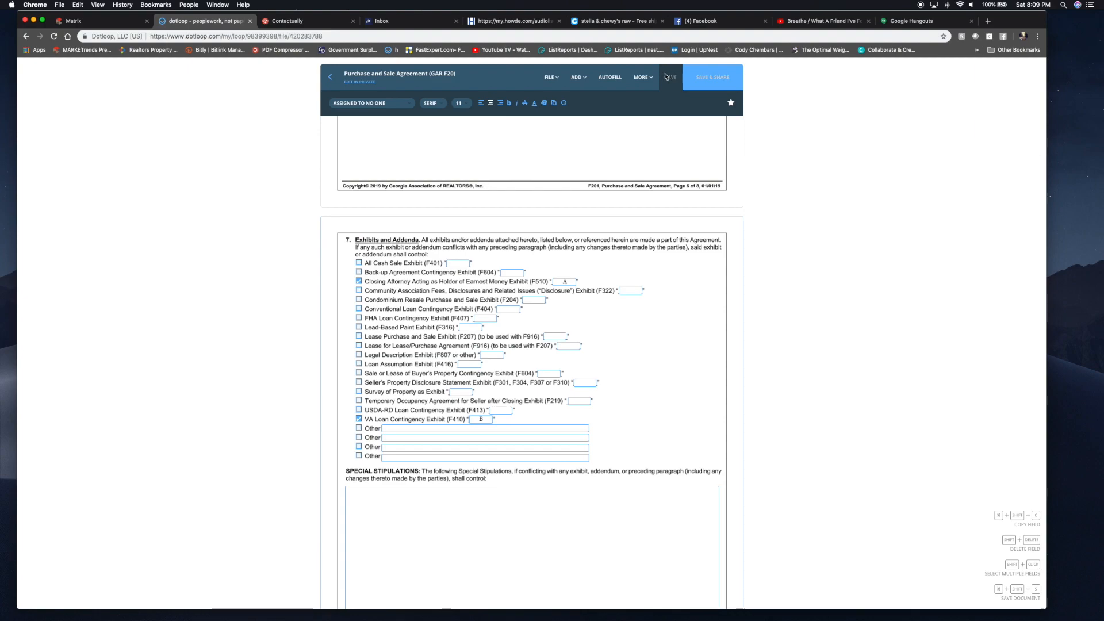
scroll(535, 219, "down", 2)
scroll(534, 219, "down", 1)
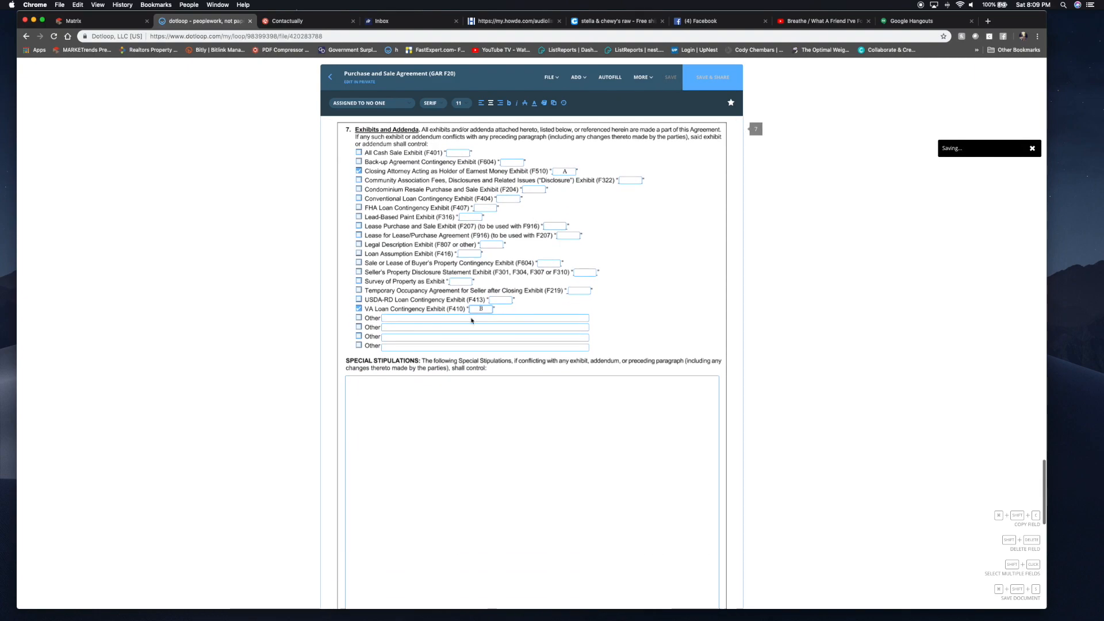
left_click(445, 410)
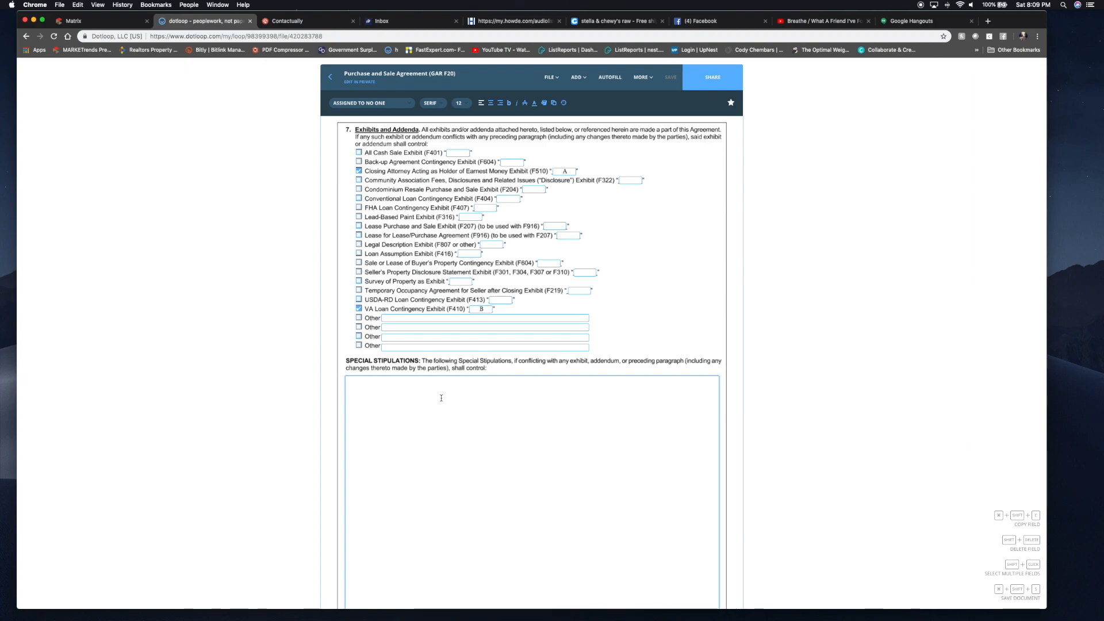
key("super+1")
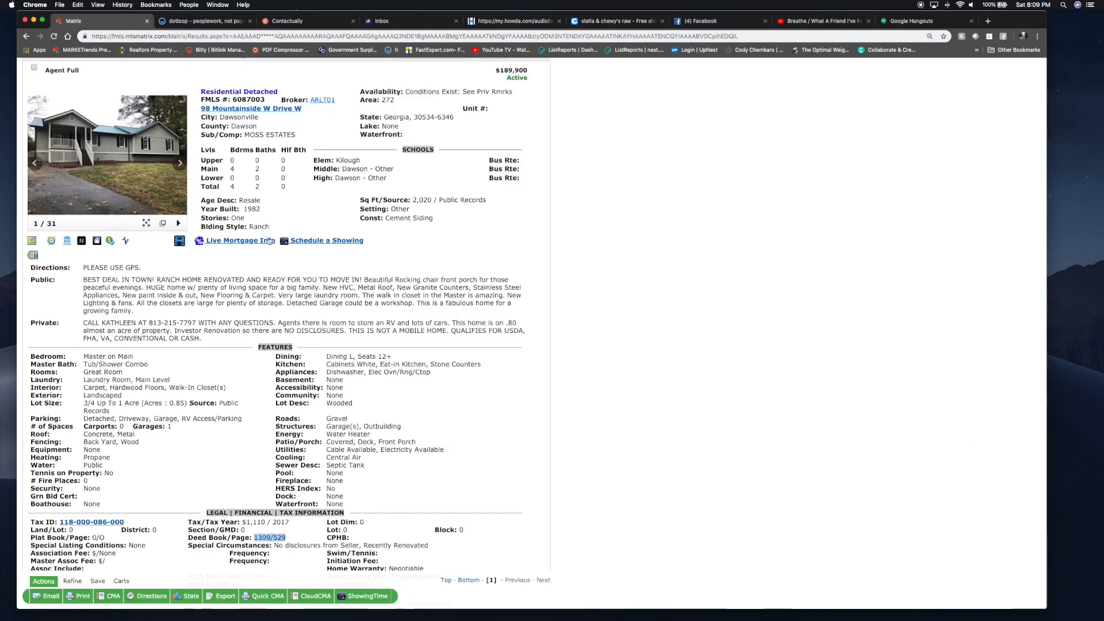
- Start the purchase agreement's Special Stipulations with 'Seller agrees to' and save the change
scroll(269, 240, "down", 3)
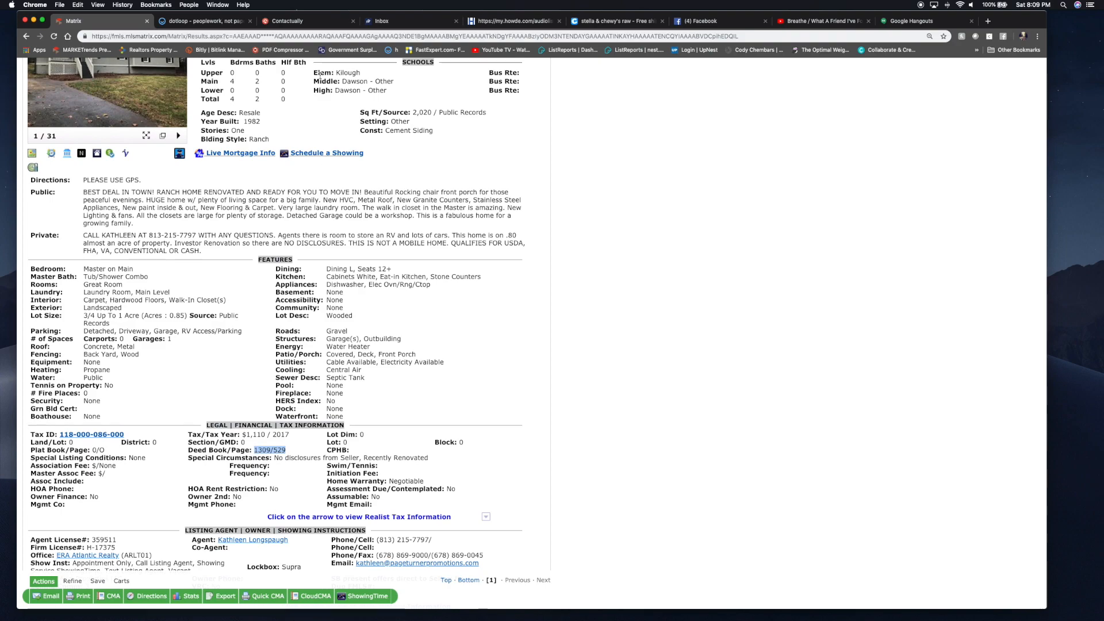
key("super+2")
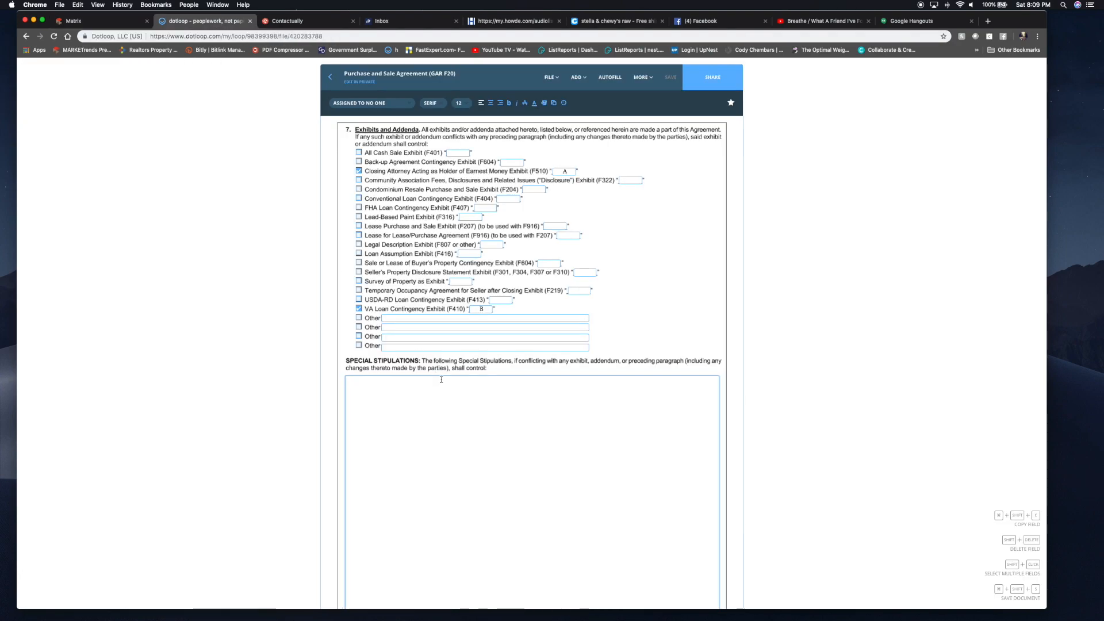
type("Seller agrees")
type("to")
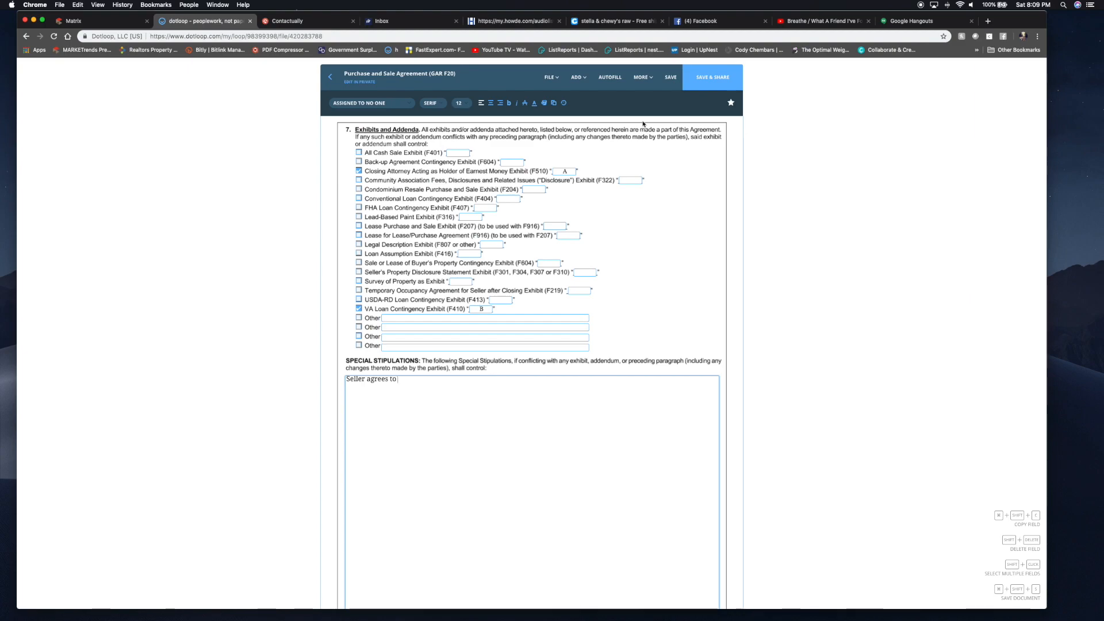
left_click(671, 78)
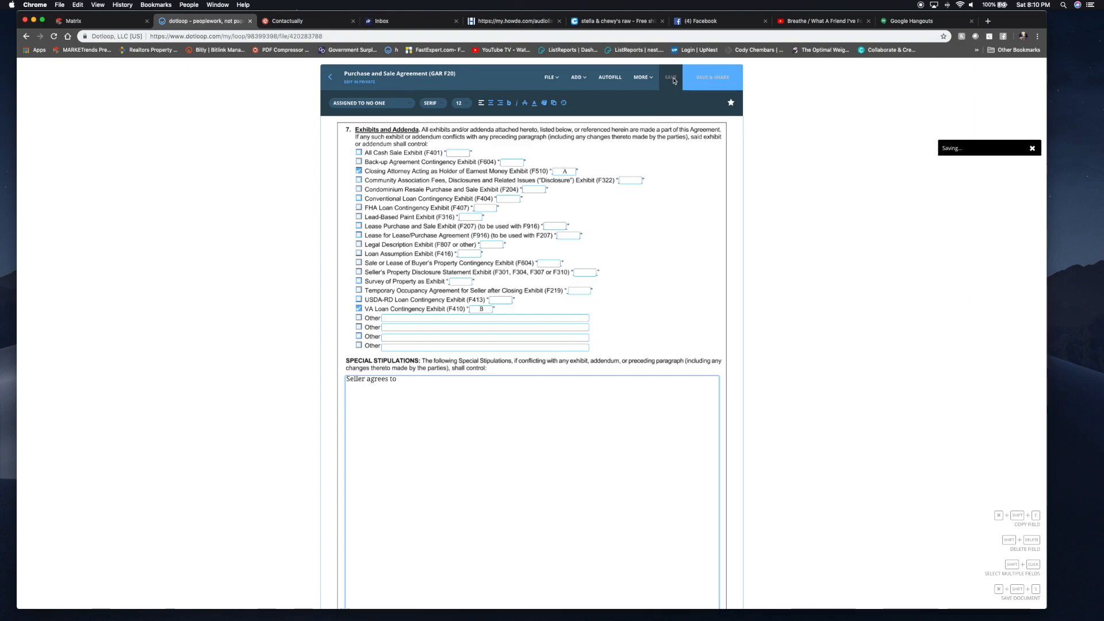
scroll(606, 243, "down", 3)
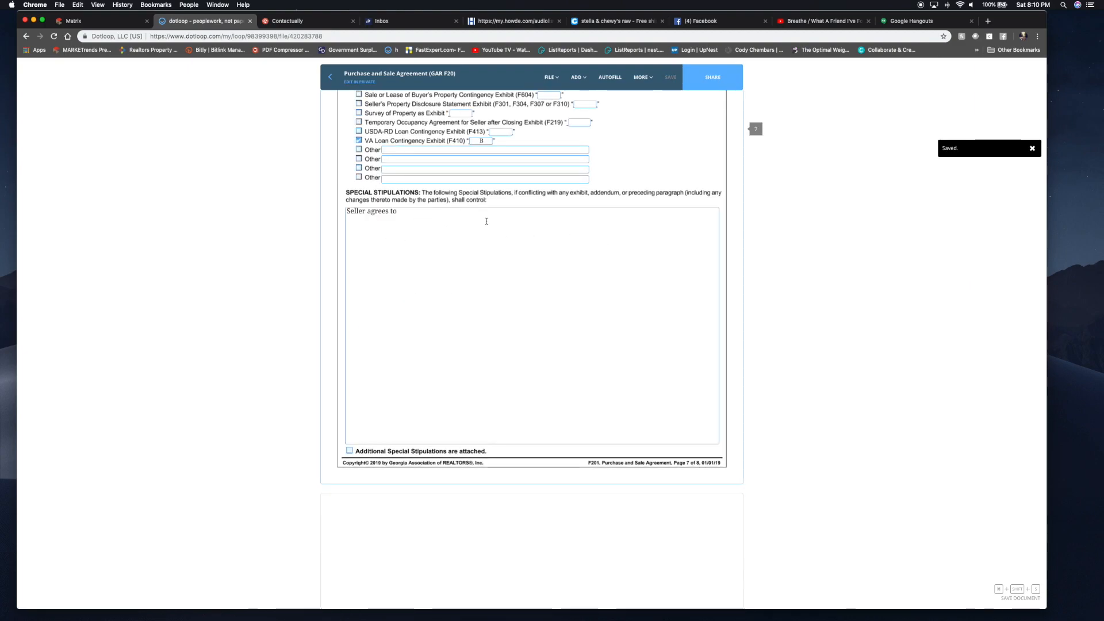
scroll(487, 225, "down", 8)
scroll(447, 274, "up", 2)
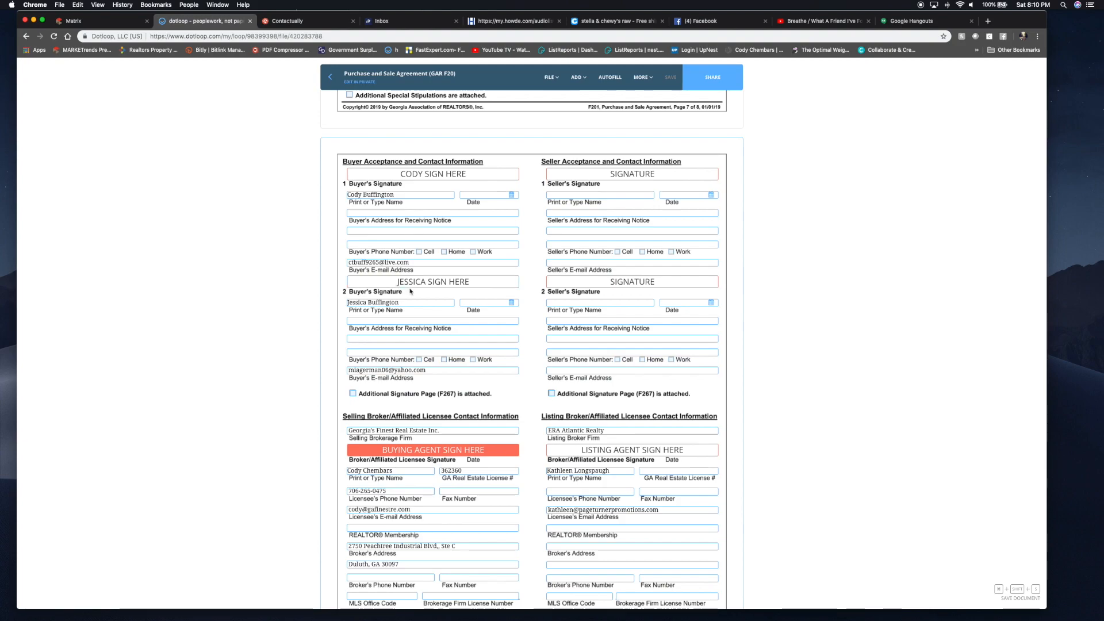
- Review the page 8 signature section, then close the agreement back to the loop's Documents list
scroll(402, 270, "down", 3)
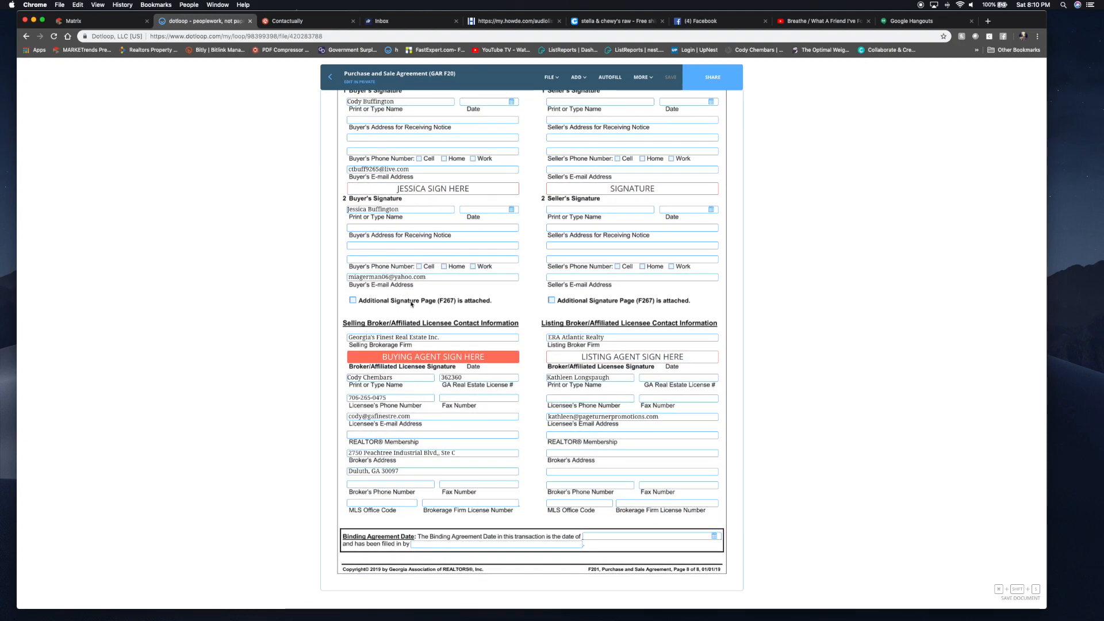
scroll(428, 299, "down", 2)
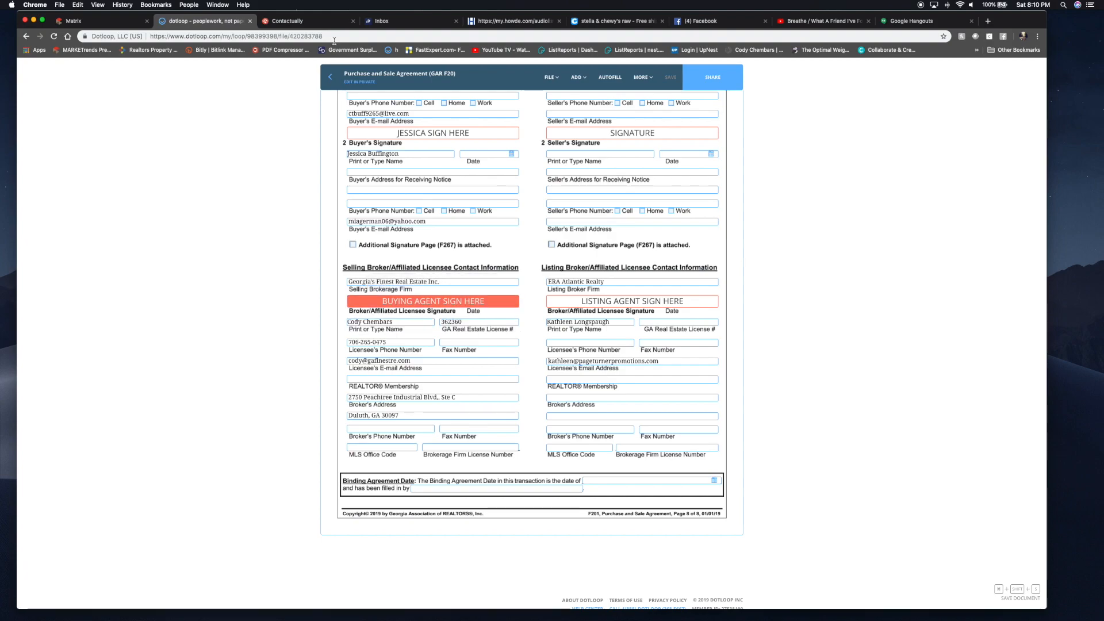
left_click(332, 75)
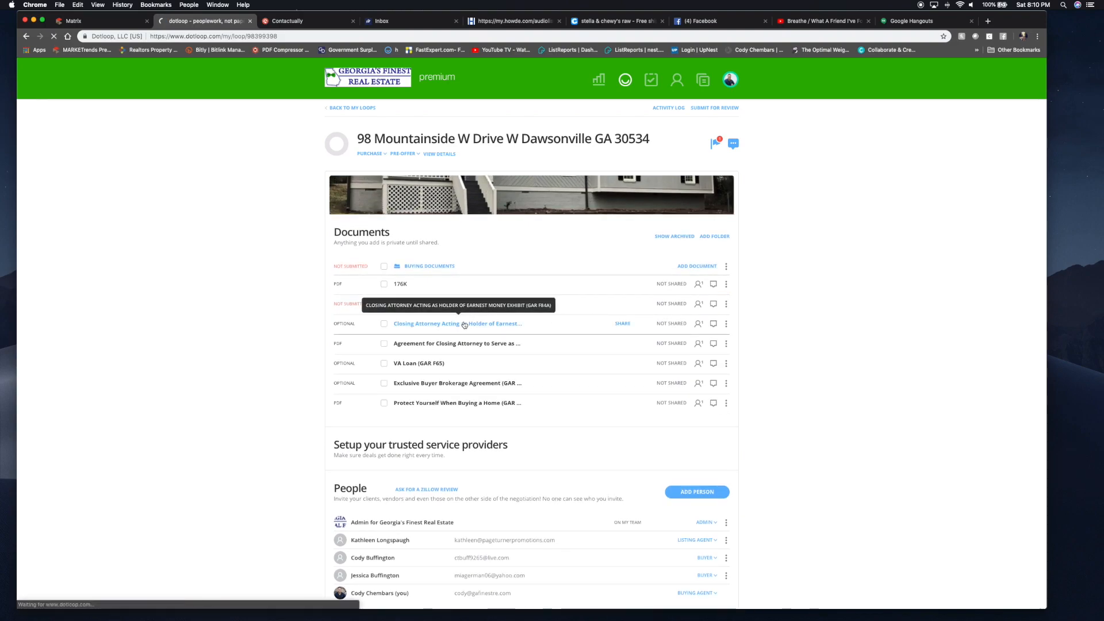
- Open and autofill the Closing Attorney exhibit, labelling it Exhibit A, centred
left_click(465, 325)
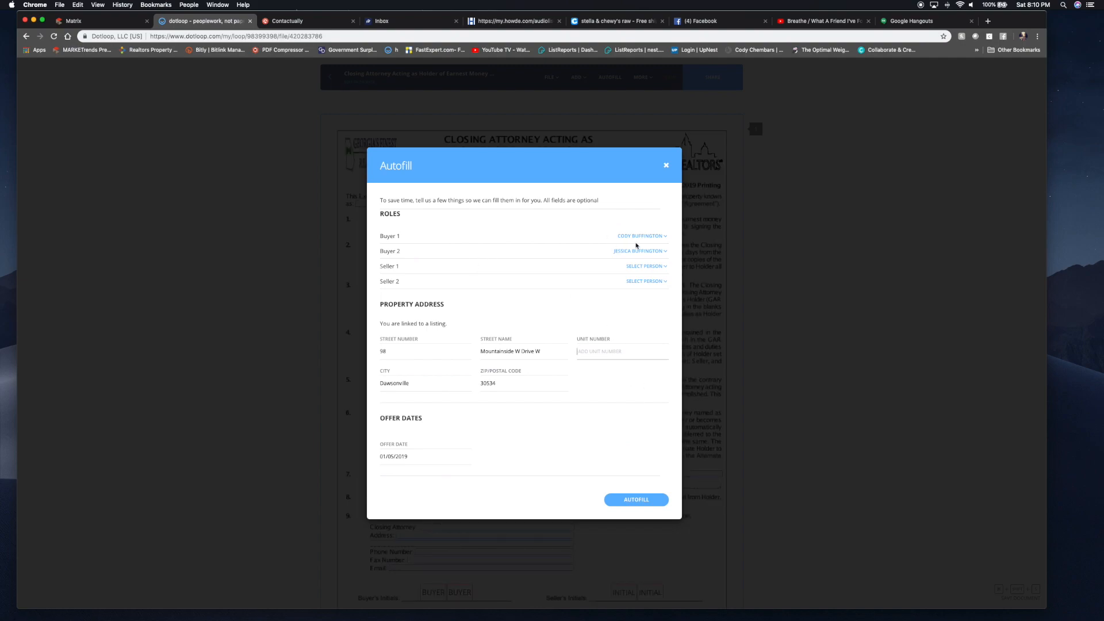
left_click(635, 501)
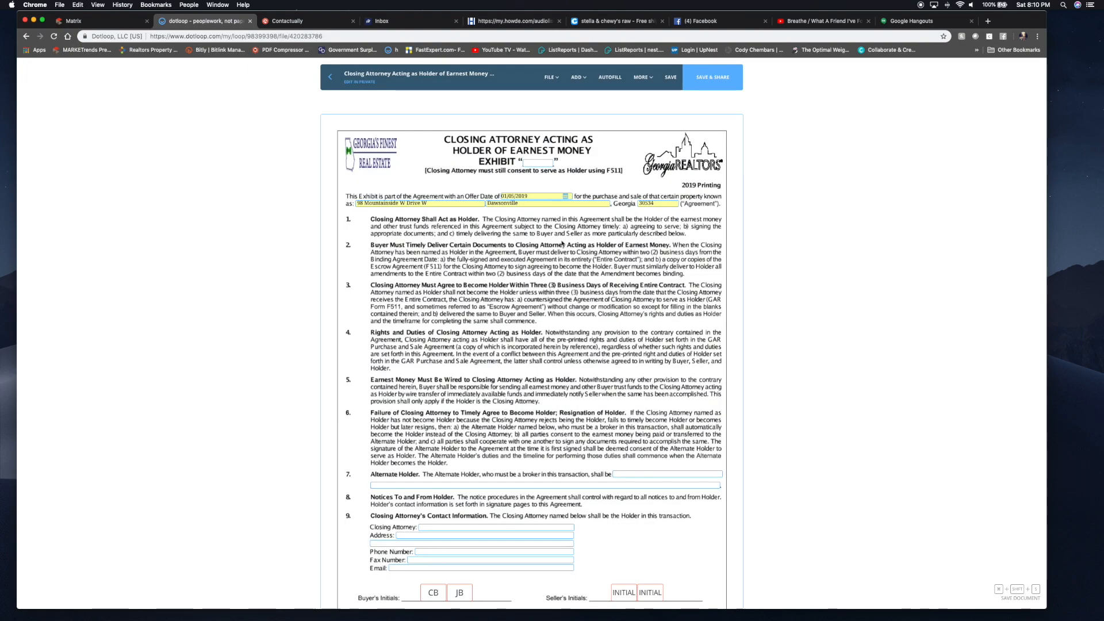
left_click(541, 161)
type("A")
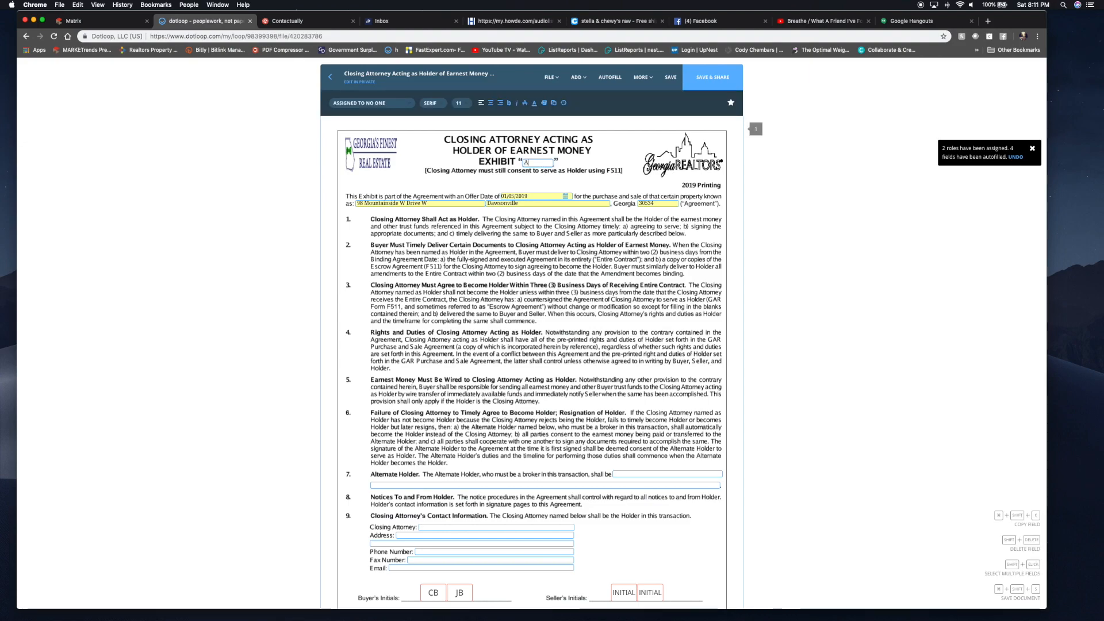
left_click(491, 104)
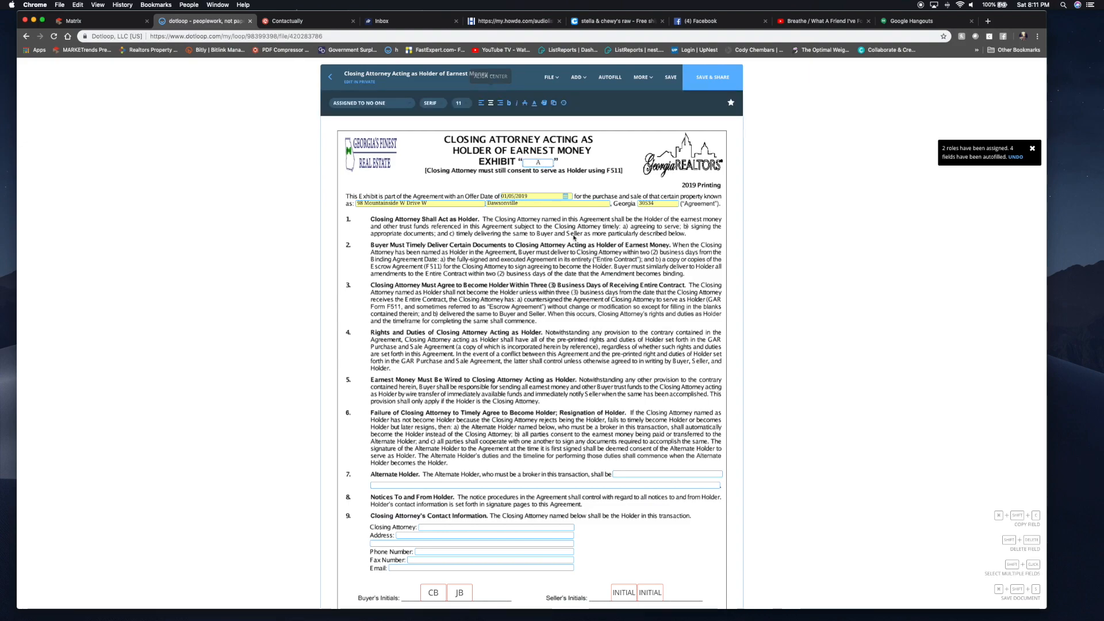
scroll(658, 343, "down", 1)
- Enter N/A as Alternate Holder and Hoyle Law Firm as closing attorney, then search 'hoyle law firm'
left_click(631, 444)
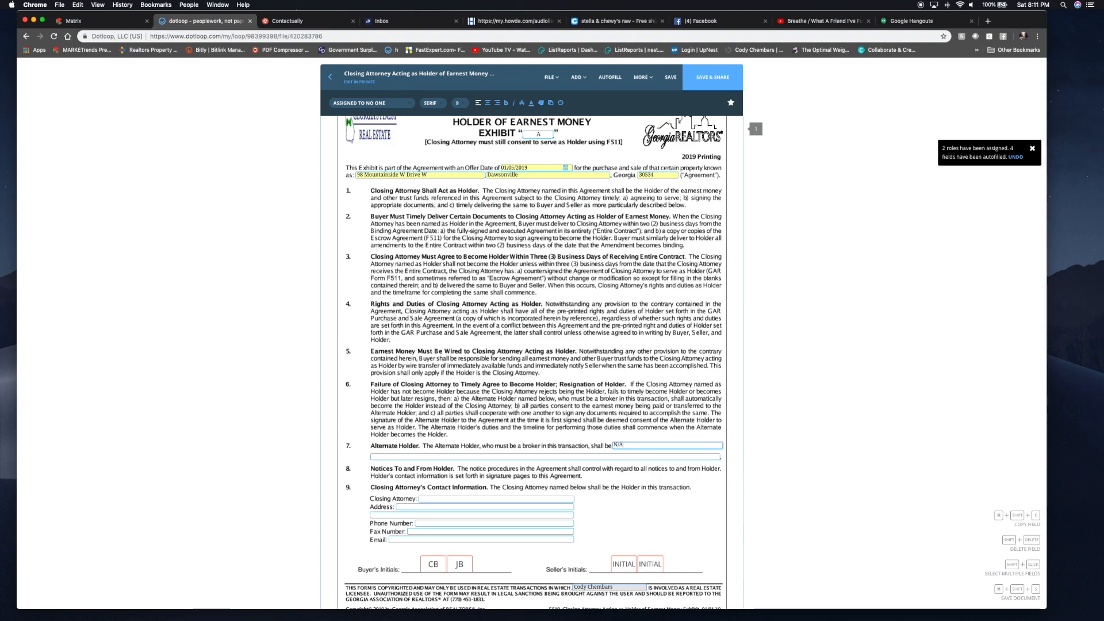
scroll(531, 345, "down", 2)
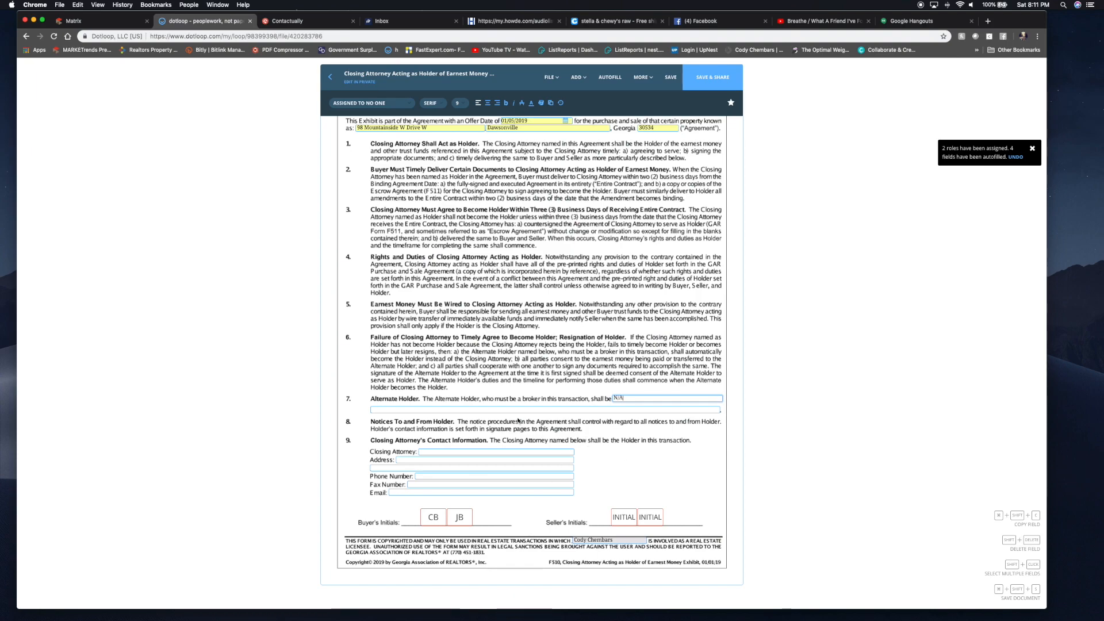
left_click(432, 453)
type("Hoyle Law Firm")
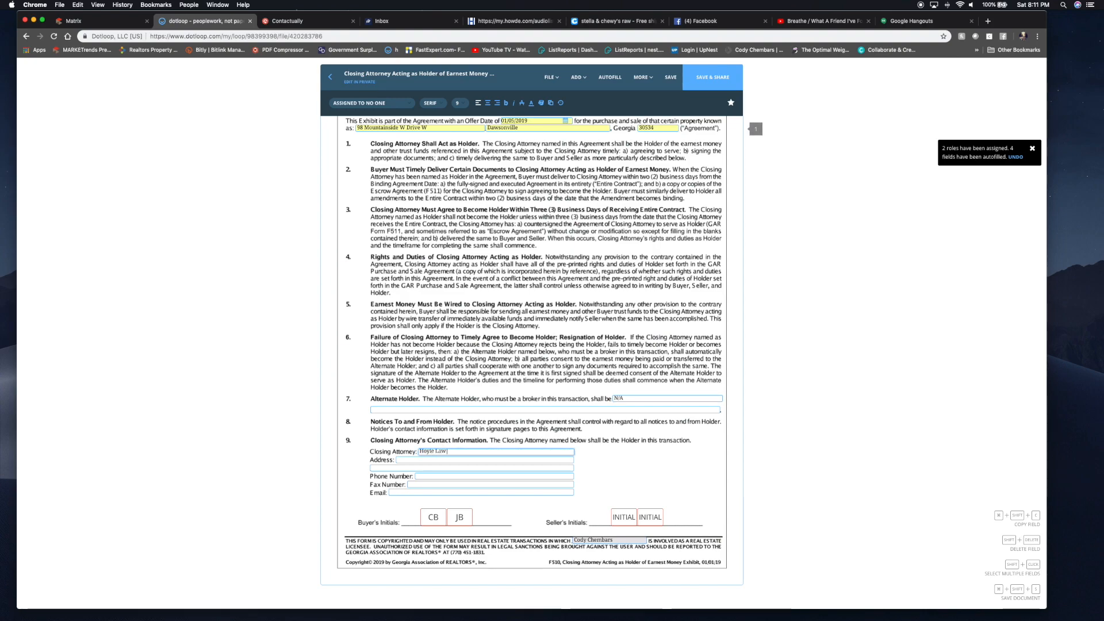
left_click(989, 21)
type("hoyle law")
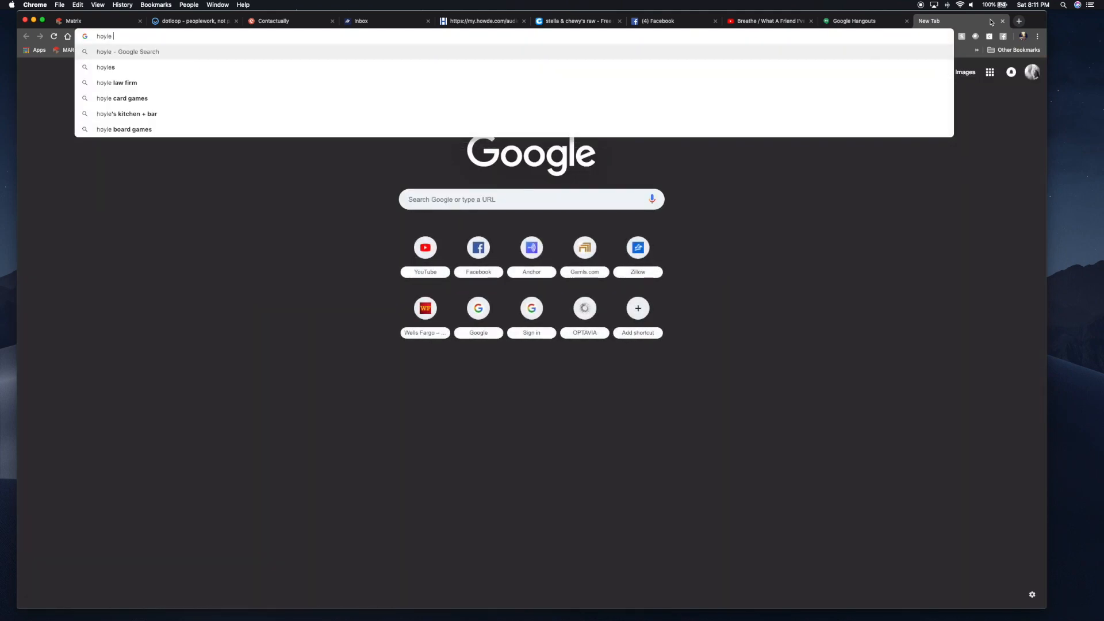
type(" firm")
- Find Hoyle Law Firm in Dahlonega on Google and copy its street address back to dotloop
key("Return")
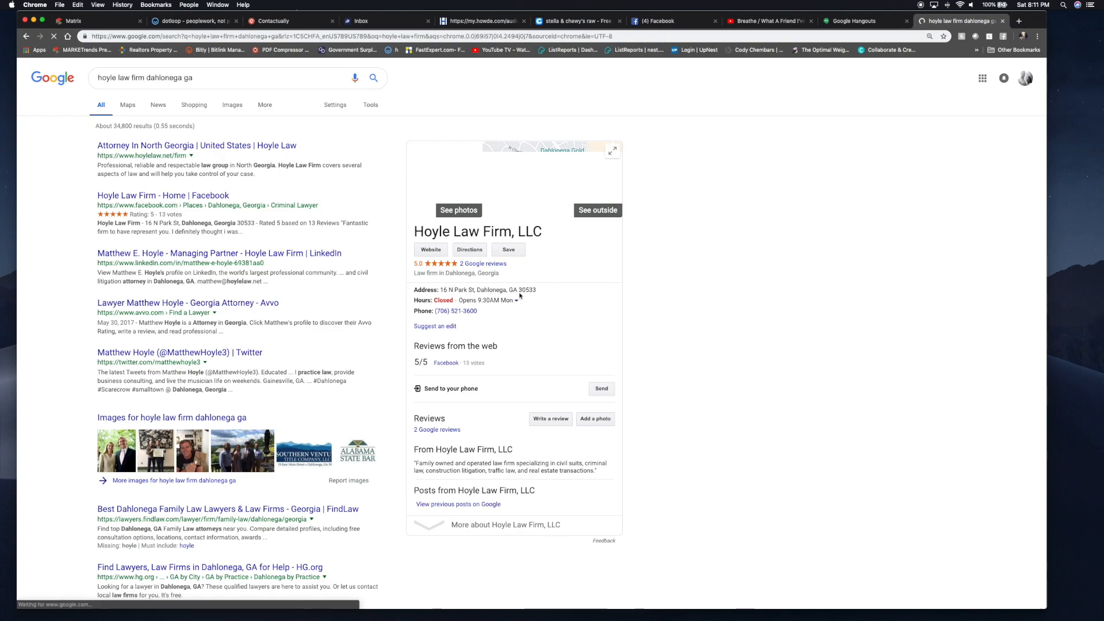
left_click_drag(537, 290, 441, 289)
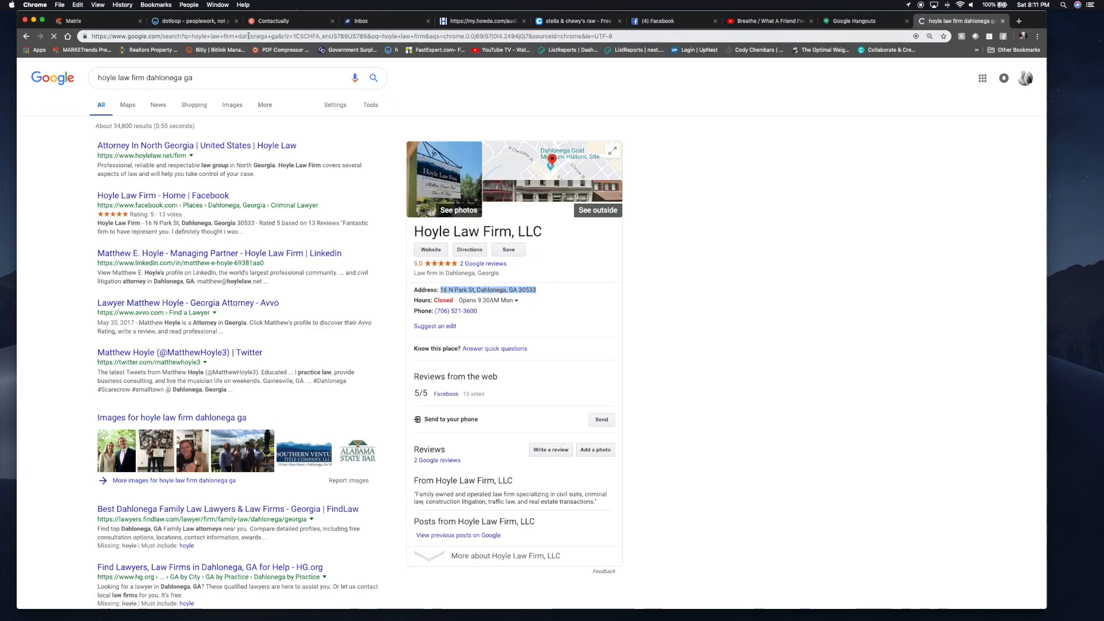
left_click(207, 21)
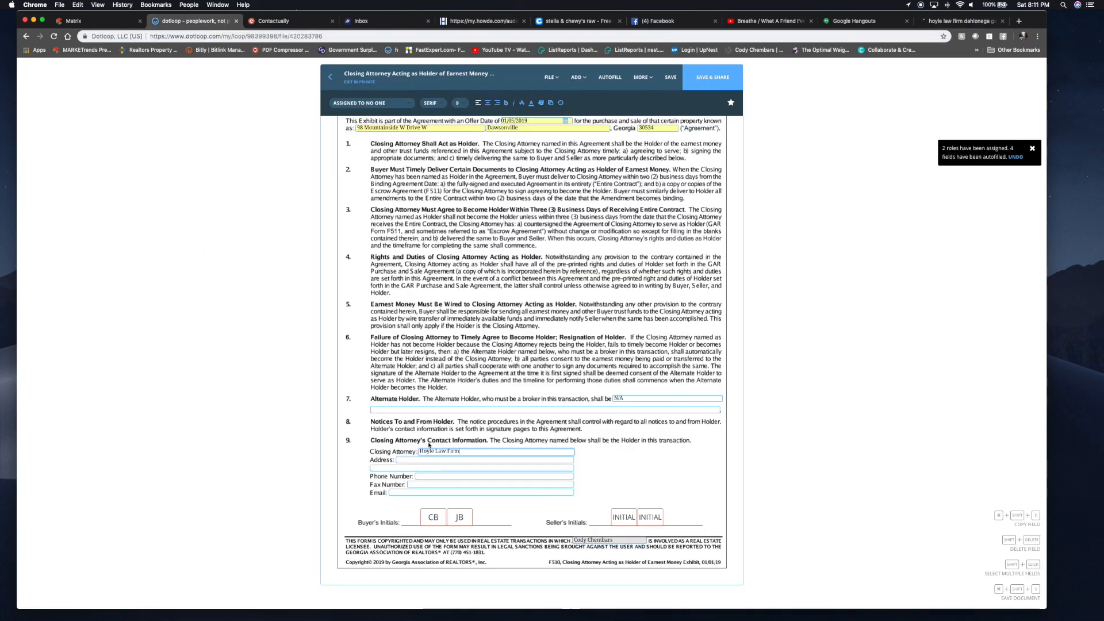
- Fill the closing attorney Address with the firm's street, moving city, state and ZIP to line two
left_click(406, 460)
type("16 S Park St, Dahlonega, GA 30533")
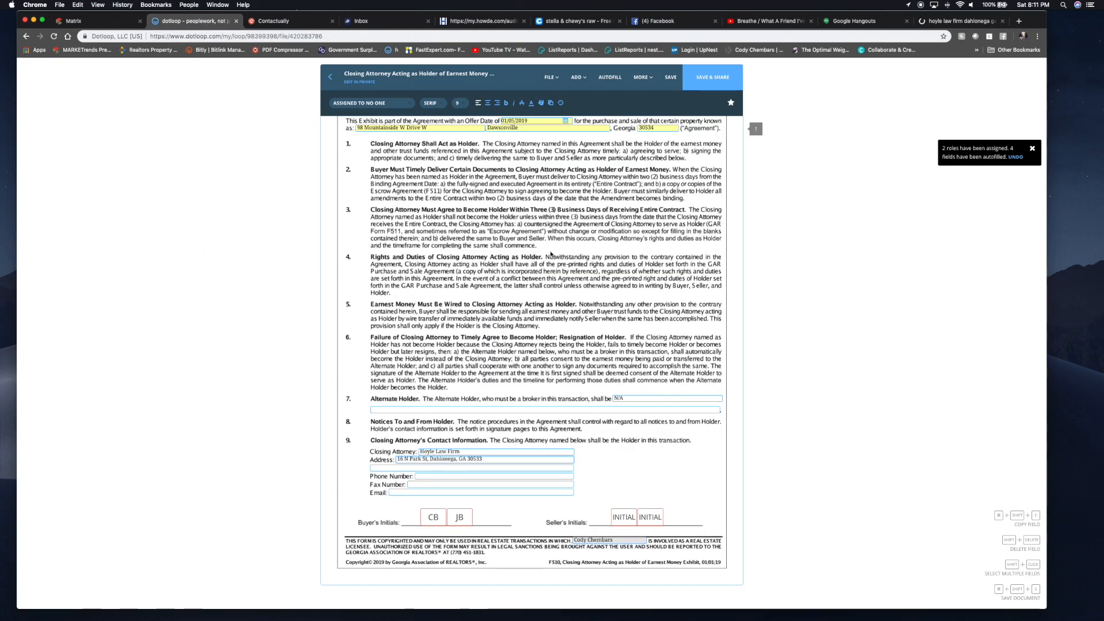
left_click_drag(486, 461, 431, 460)
key("super+x")
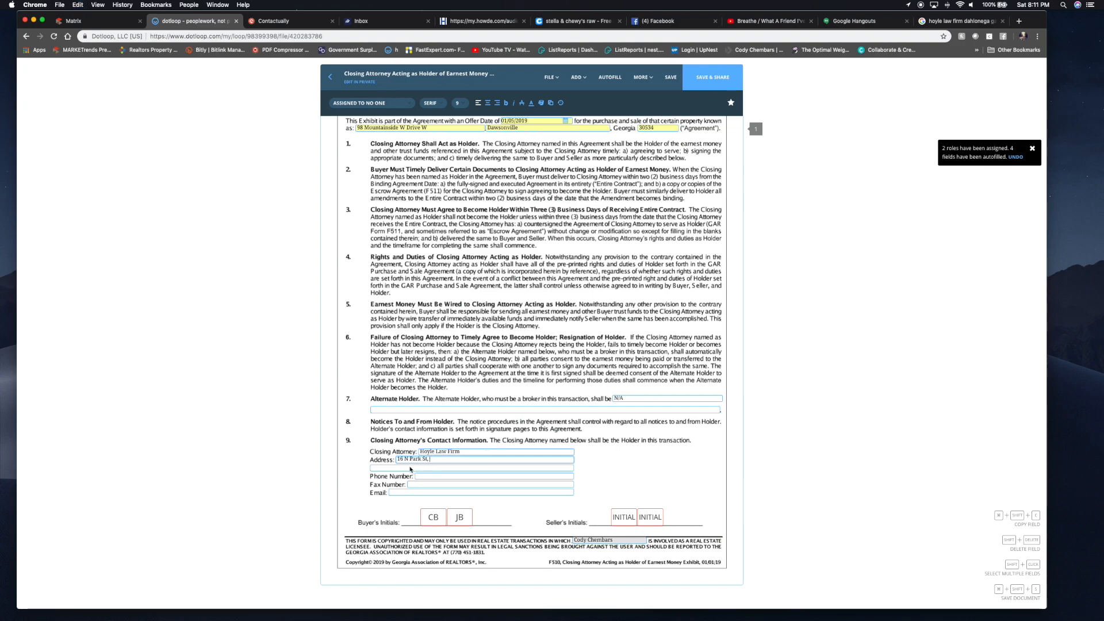
key("Tab")
key("super+v")
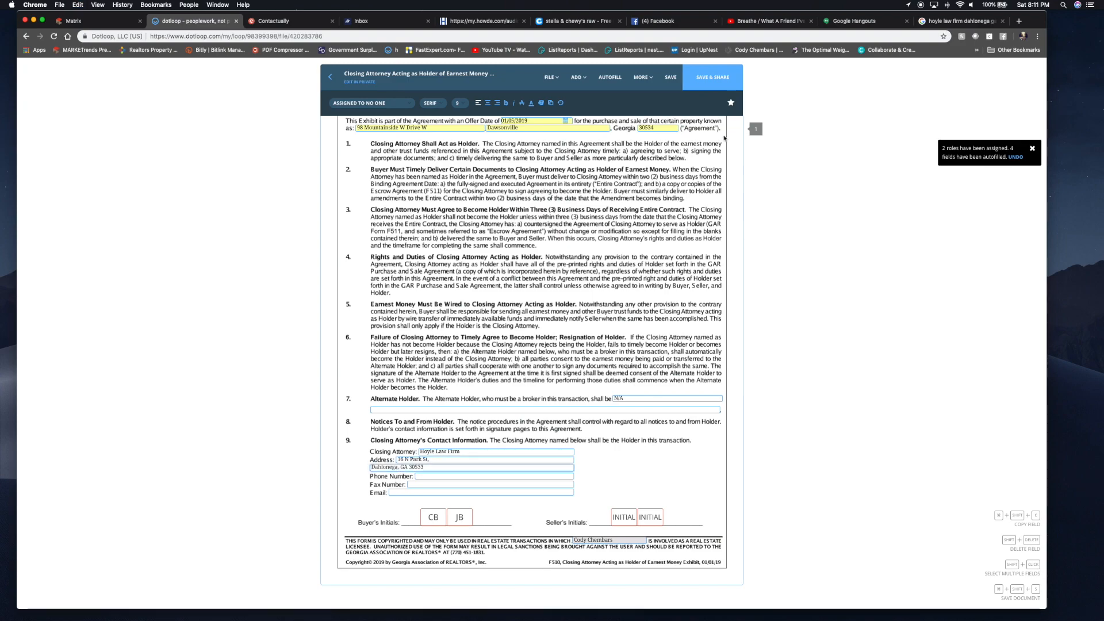
- Copy the firm's phone number from Google into Phone Number and save the exhibit
left_click(943, 19)
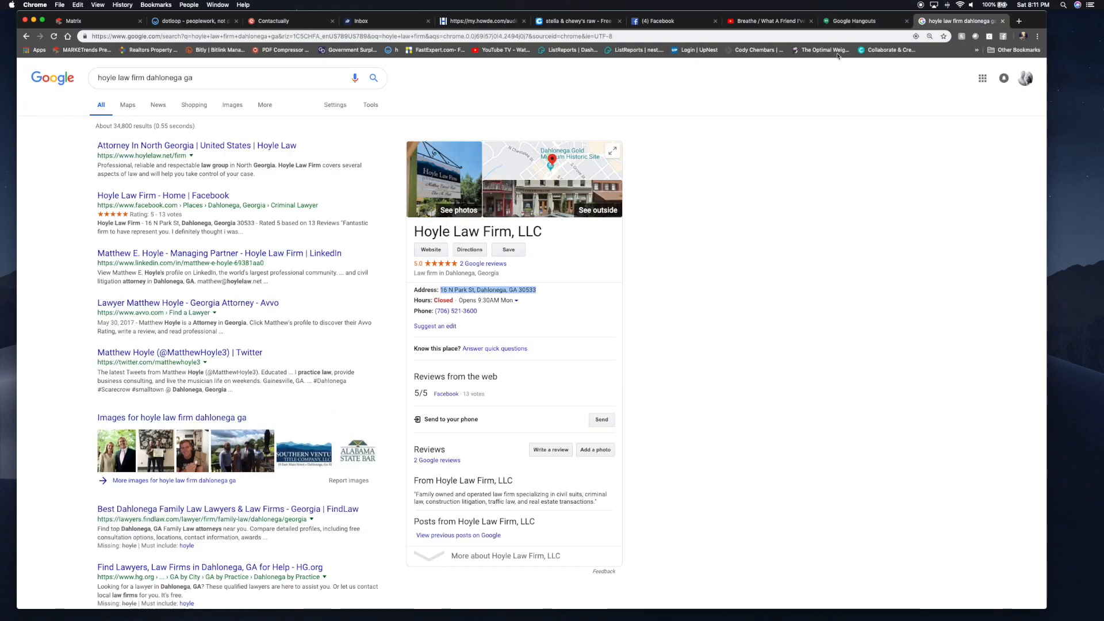
left_click(482, 311)
left_click_drag(482, 311, 435, 313)
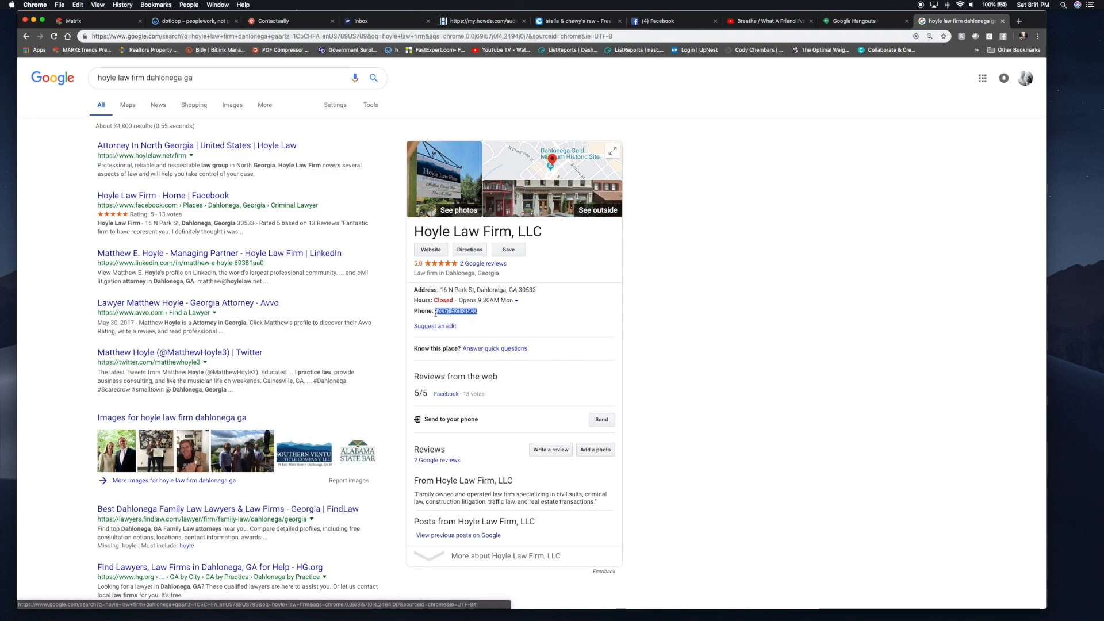
left_click(212, 23)
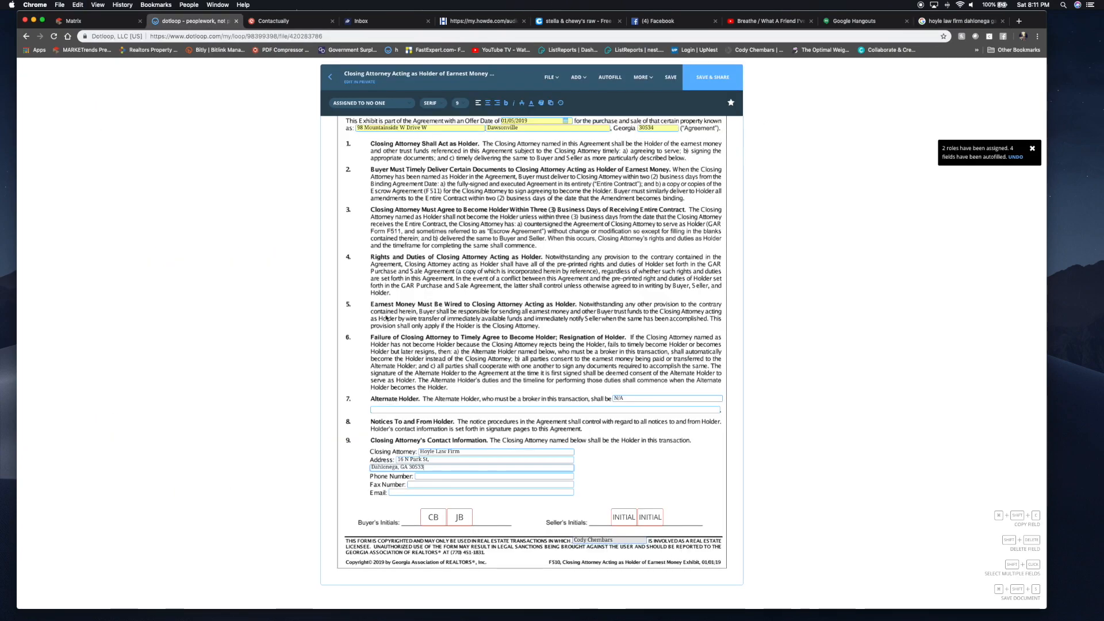
left_click(439, 475)
key("super+v")
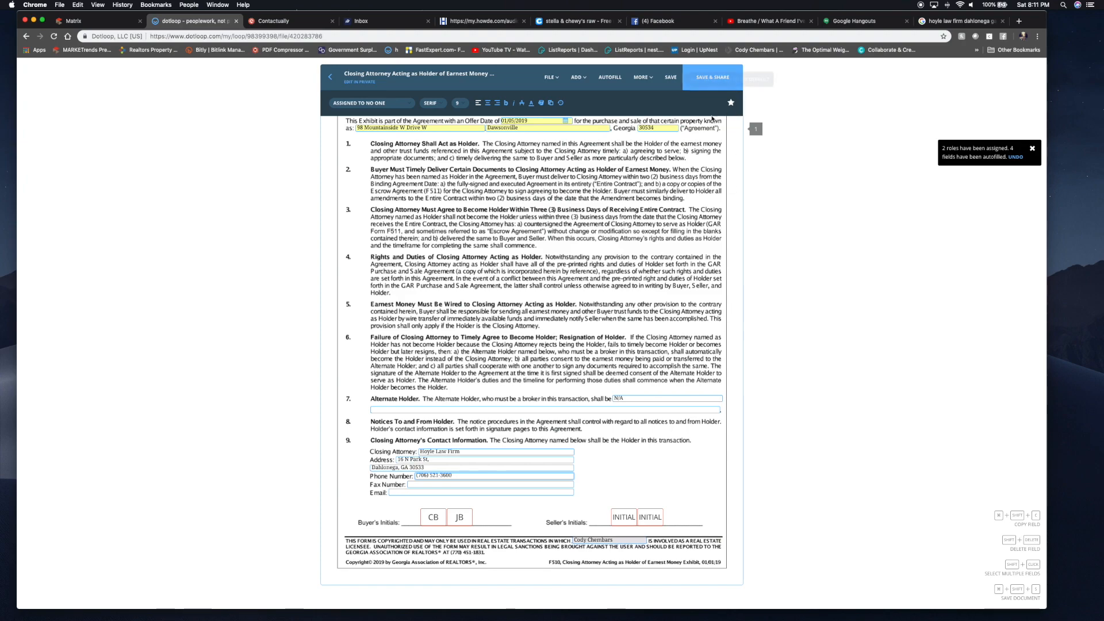
left_click(670, 77)
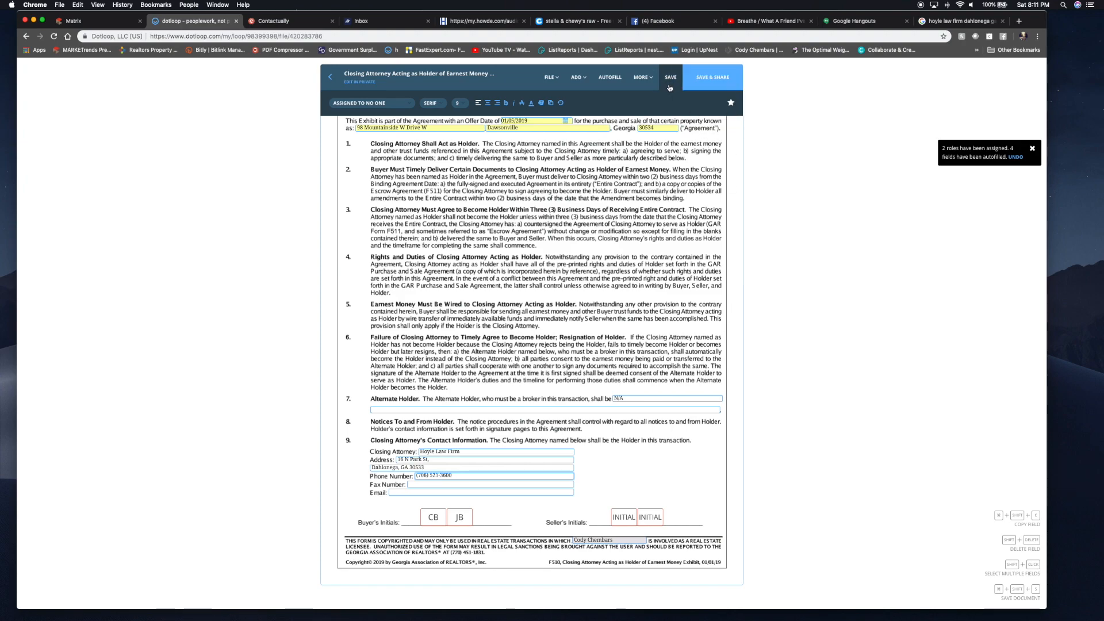
- Back in Documents, tick the PSA, Closing Attorney, VA Loan, Buyer Brokerage and Protect Yourself documents
left_click(331, 79)
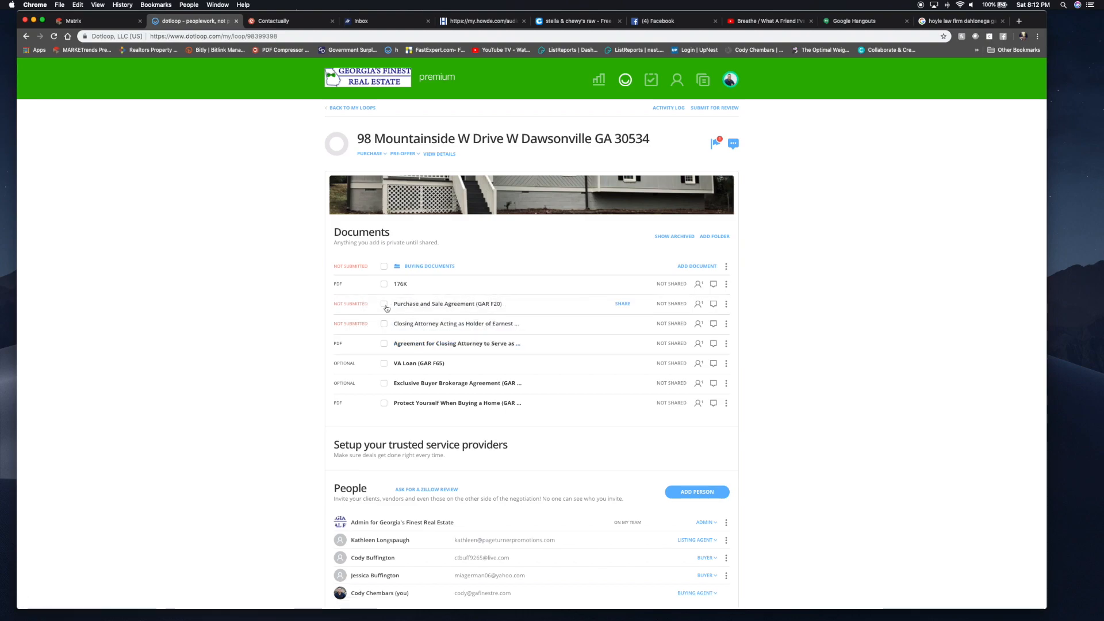
left_click(384, 304)
left_click(384, 324)
left_click(384, 364)
left_click(384, 383)
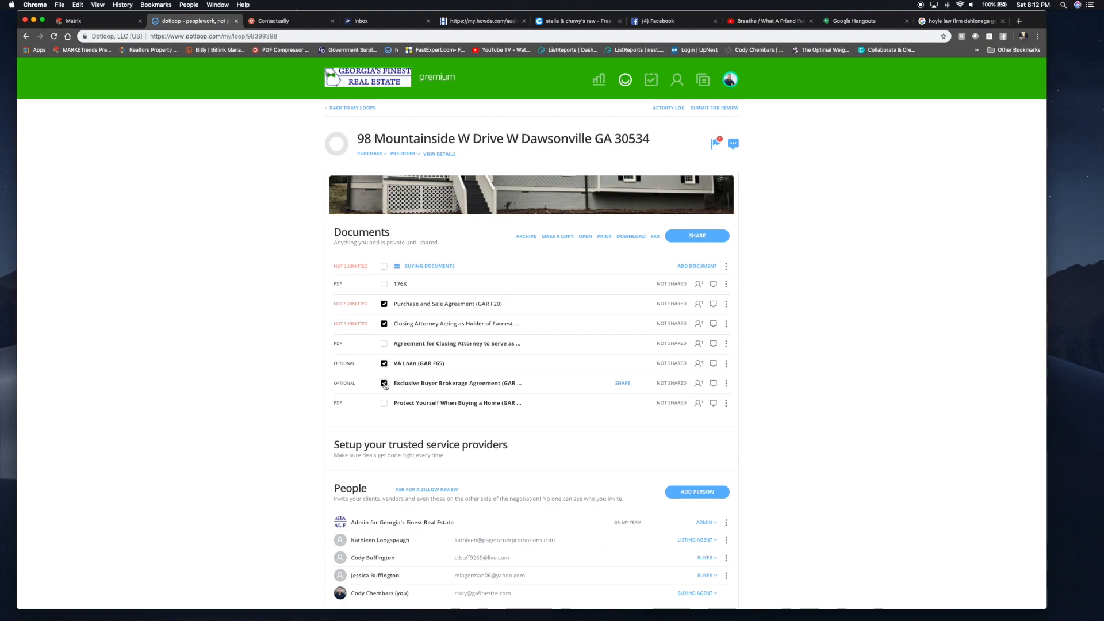
left_click(384, 403)
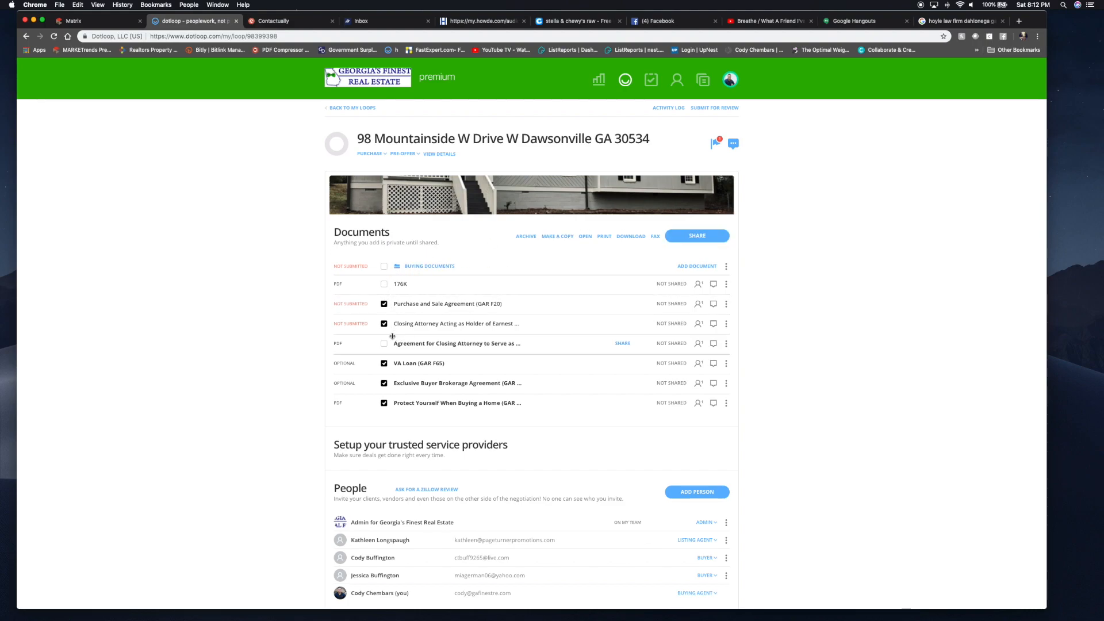
- Autofill the VA Loan exhibit, label it Exhibit B, and choose option A, a first mortgage
left_click(420, 364)
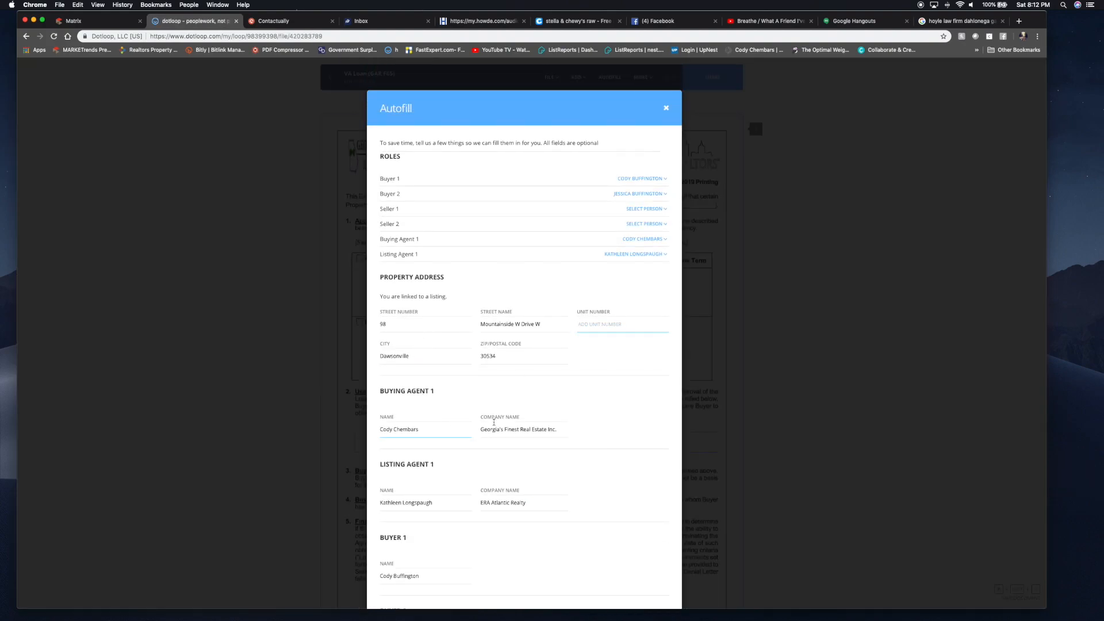
scroll(500, 426, "down", 5)
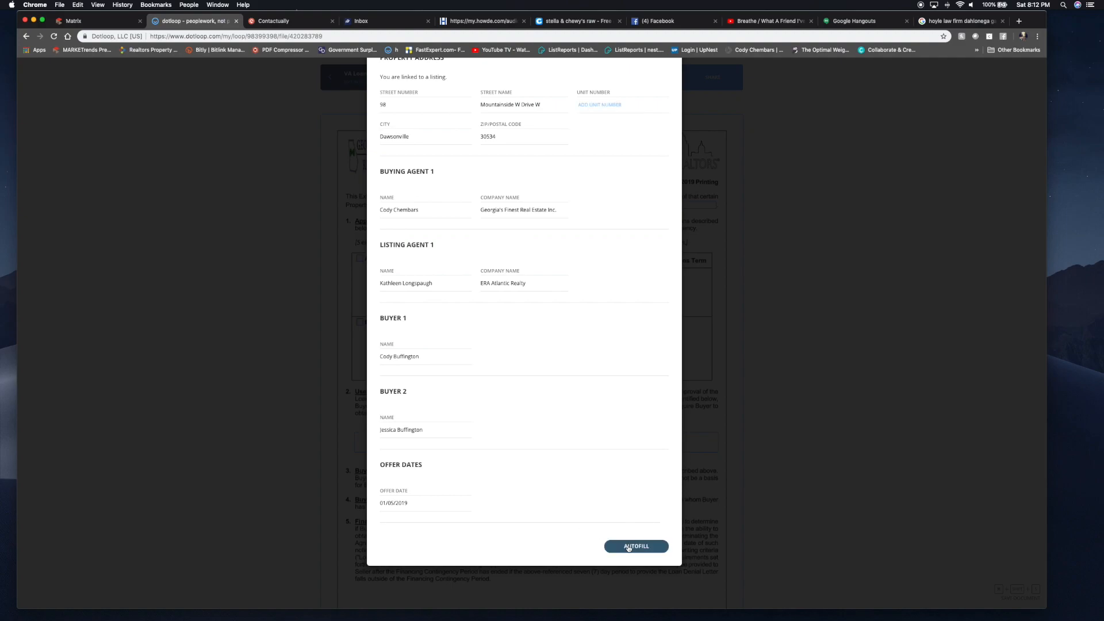
left_click(629, 547)
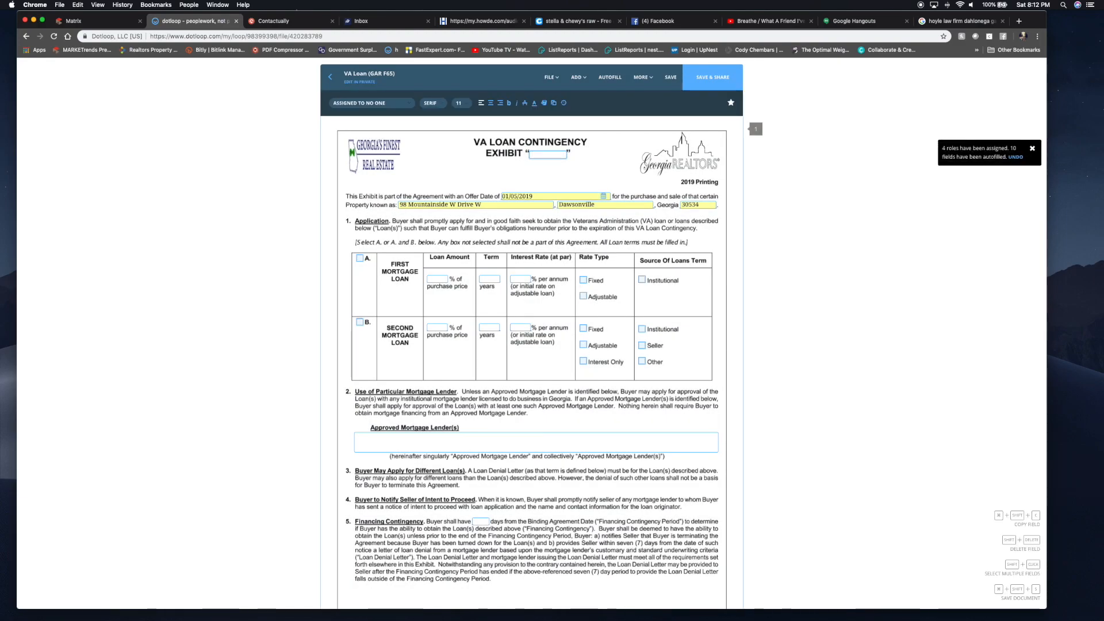
type("B")
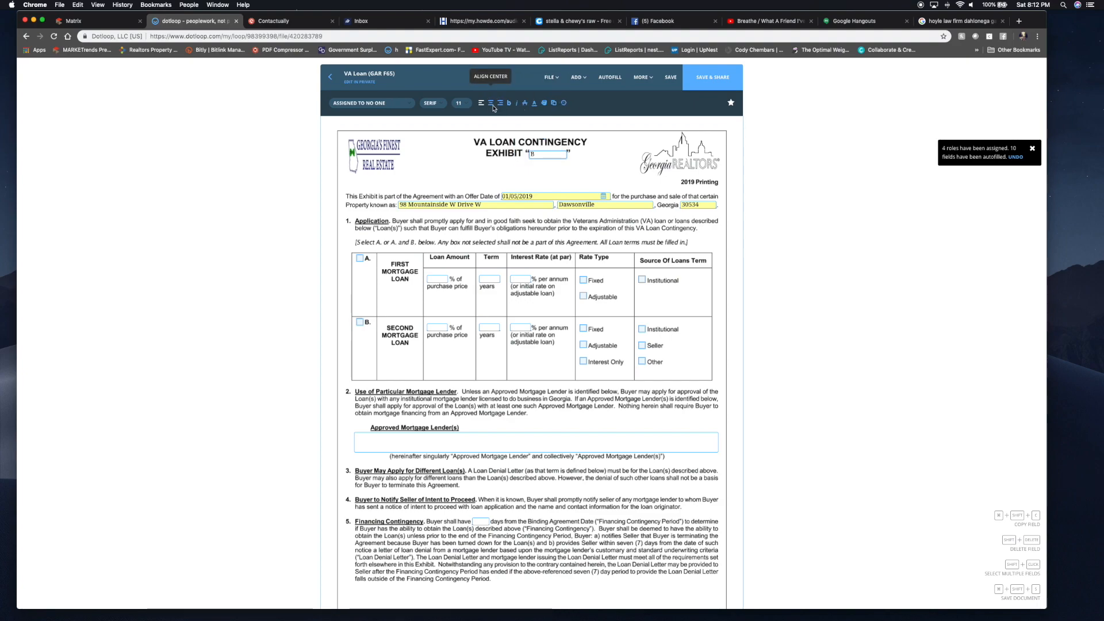
left_click(361, 258)
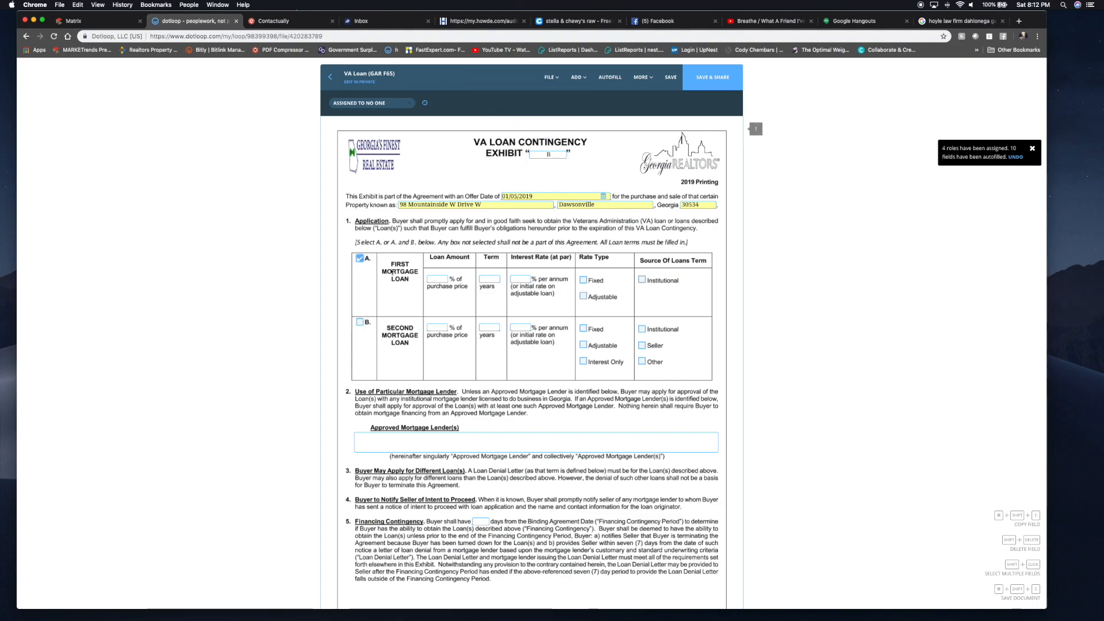
- Set the first mortgage to 100%, 30 years, 5.5% fixed, from an institutional source
left_click(432, 282)
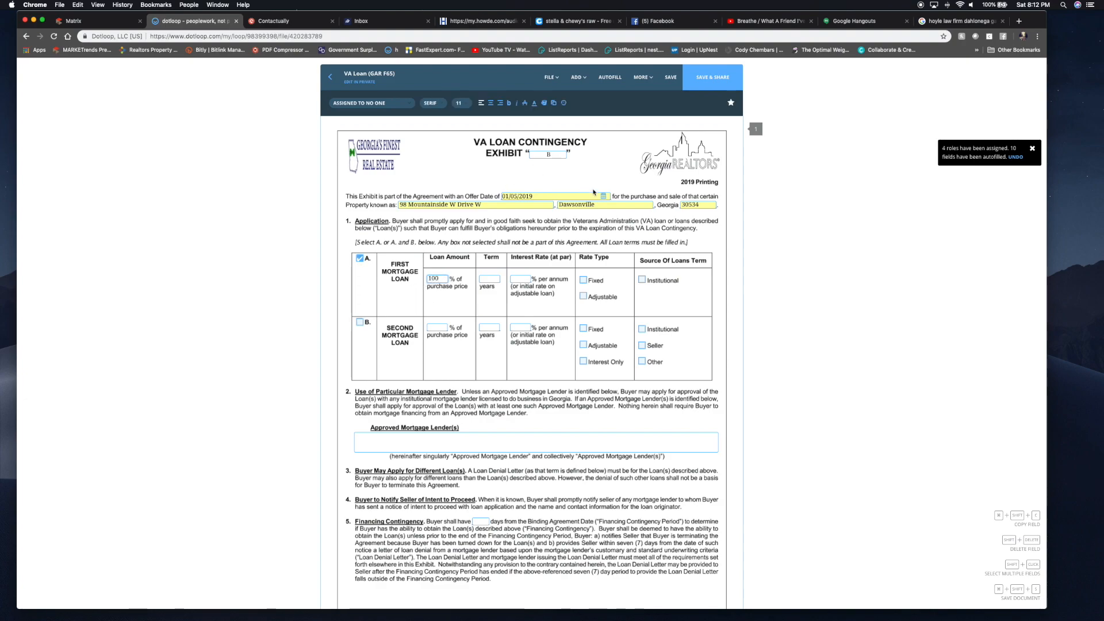
left_click(489, 278)
left_click(521, 277)
type("5.5")
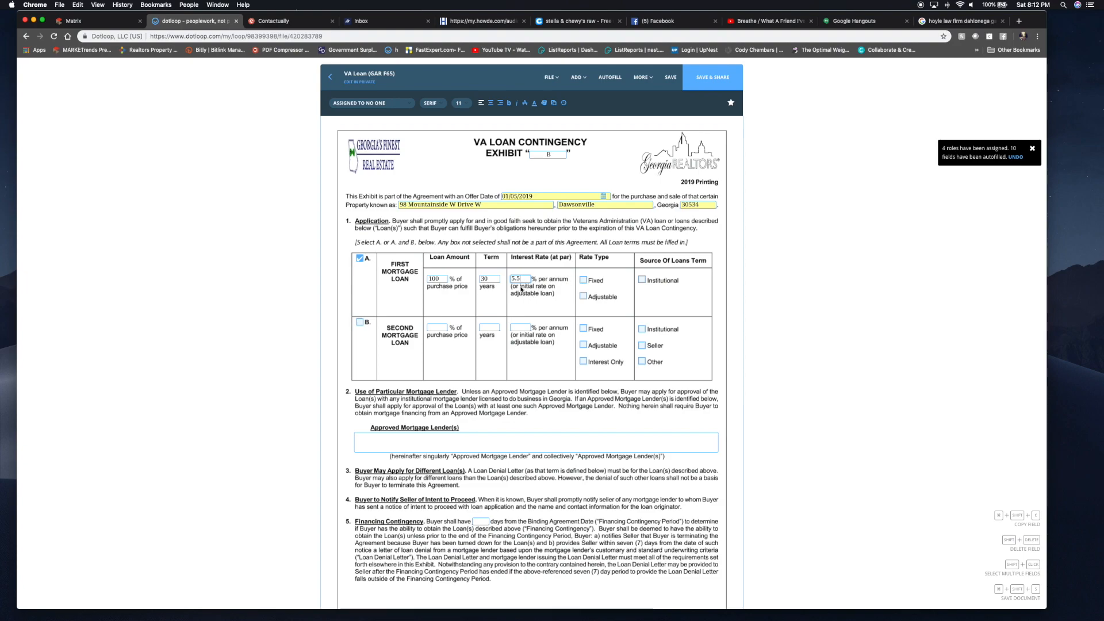
left_click(584, 281)
left_click(642, 281)
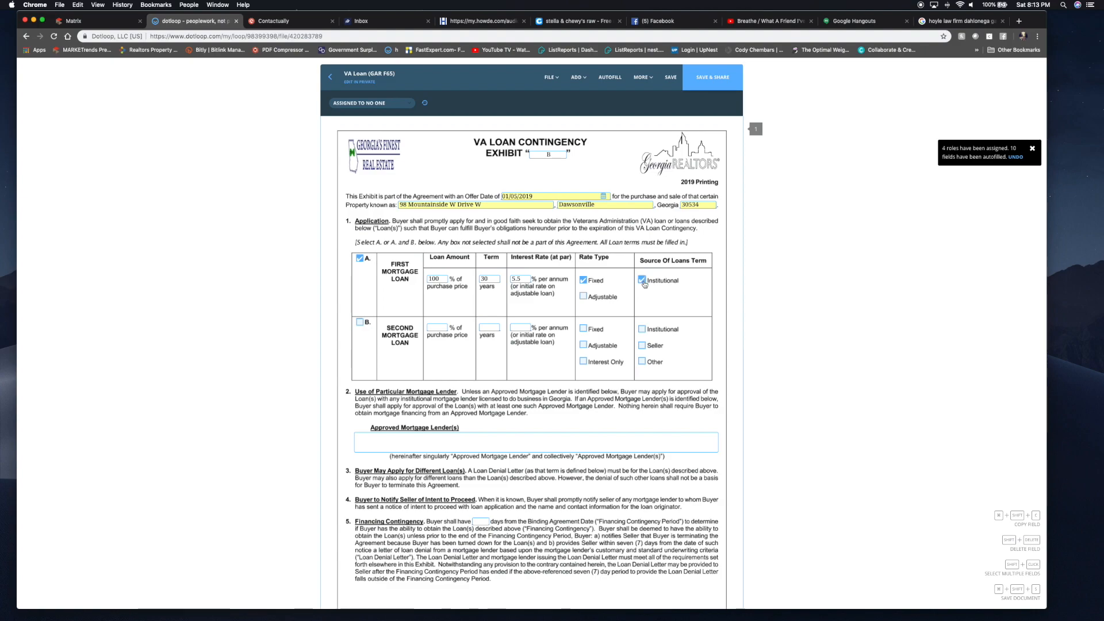
- Enter Homestar Financial with the loan officer's name and phone as approved mortgage lender
left_click(375, 438)
type("Homestar Financial ")
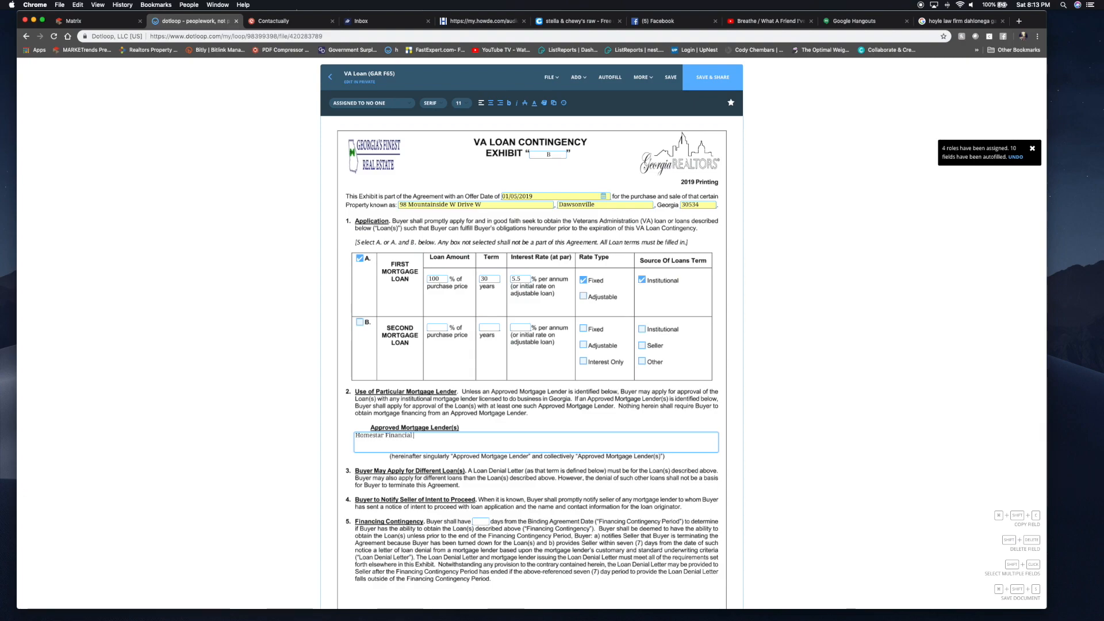
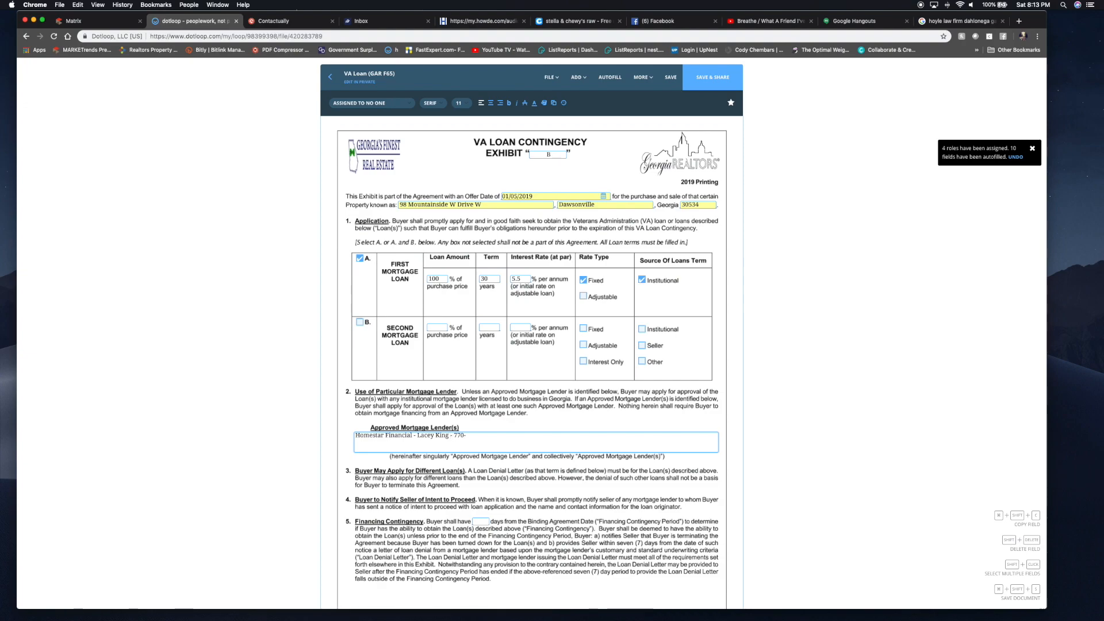
- Give a 23-day financing contingency and have the VA funding fee financed into the loan
scroll(434, 441, "down", 3)
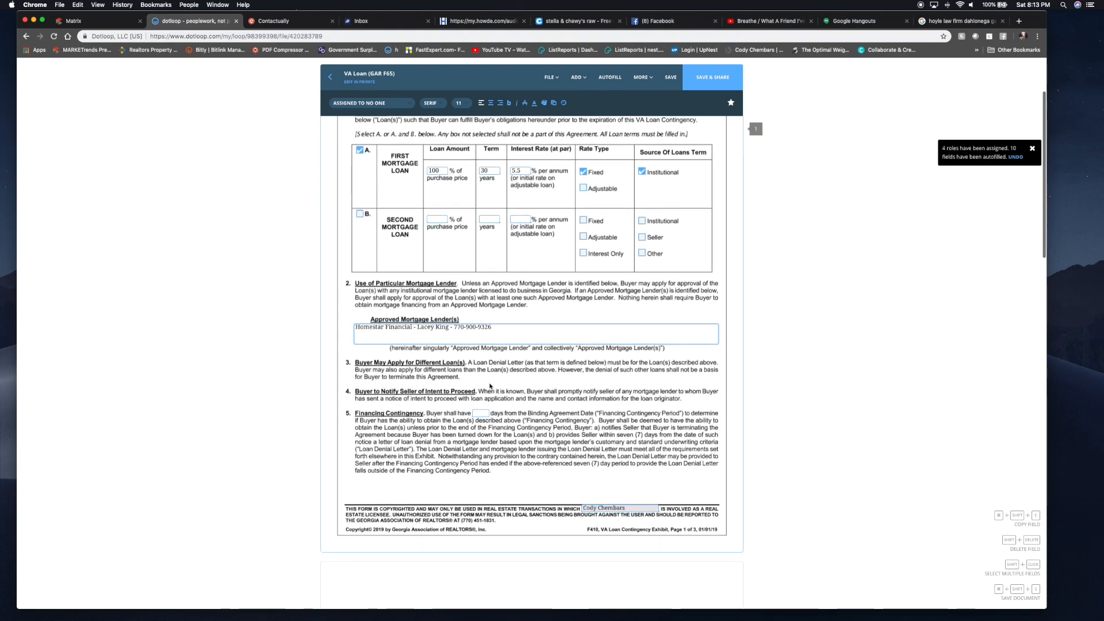
left_click(482, 412)
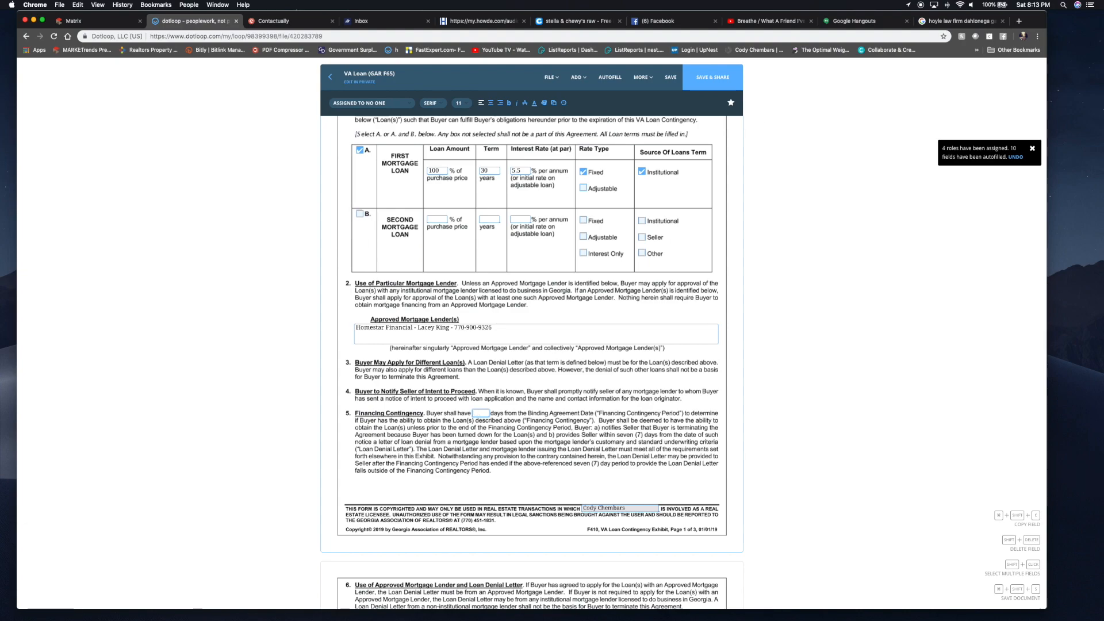
scroll(488, 360, "down", 4)
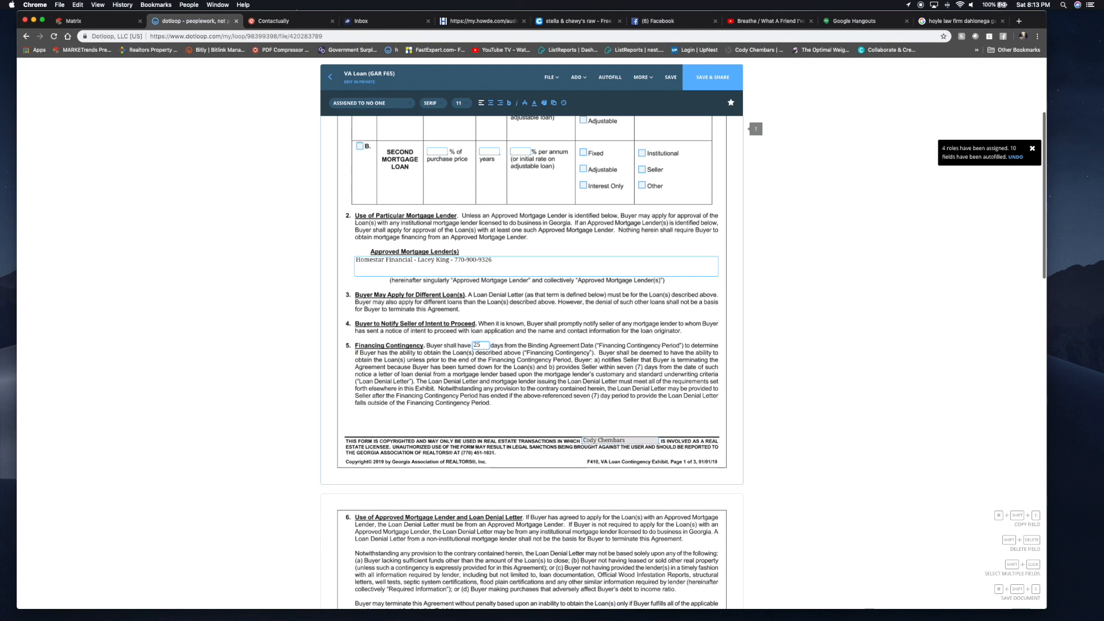
scroll(488, 360, "down", 15)
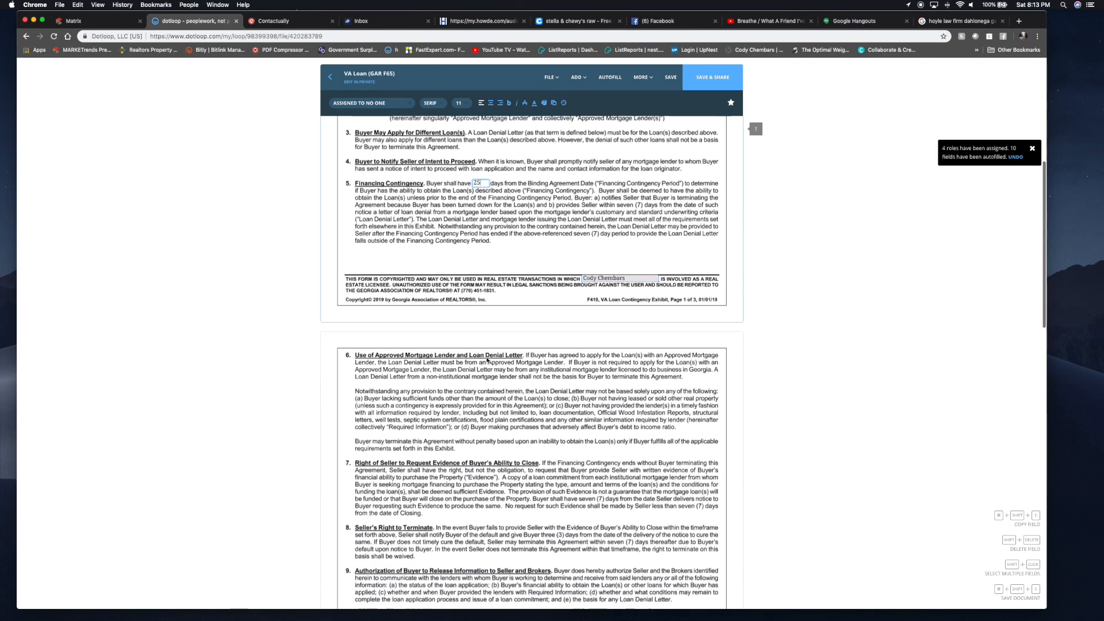
scroll(488, 360, "down", 3)
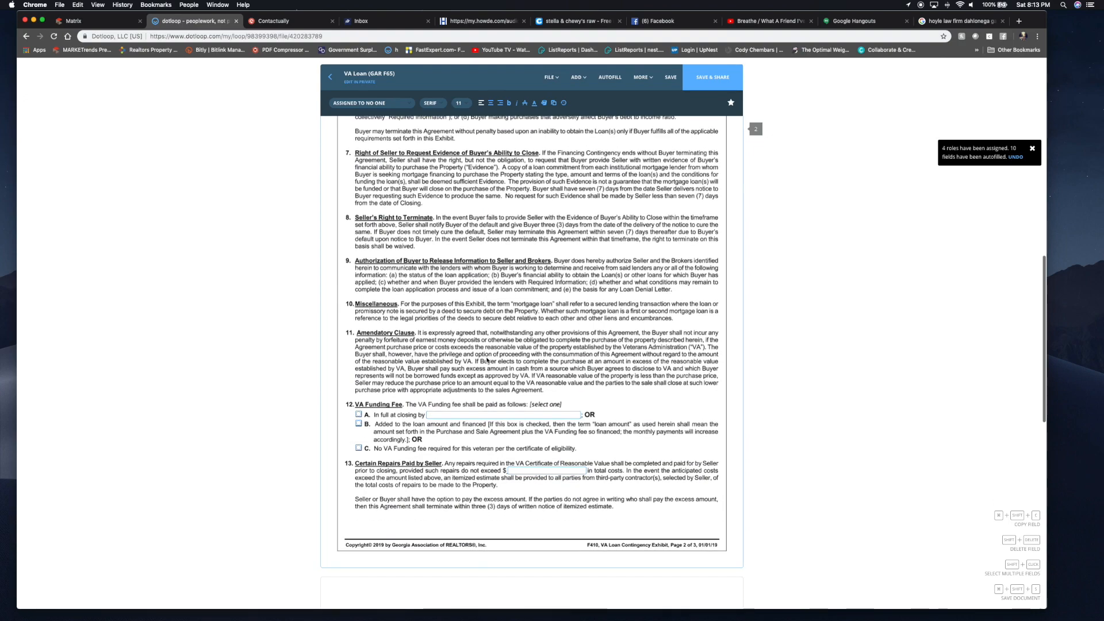
left_click(359, 415)
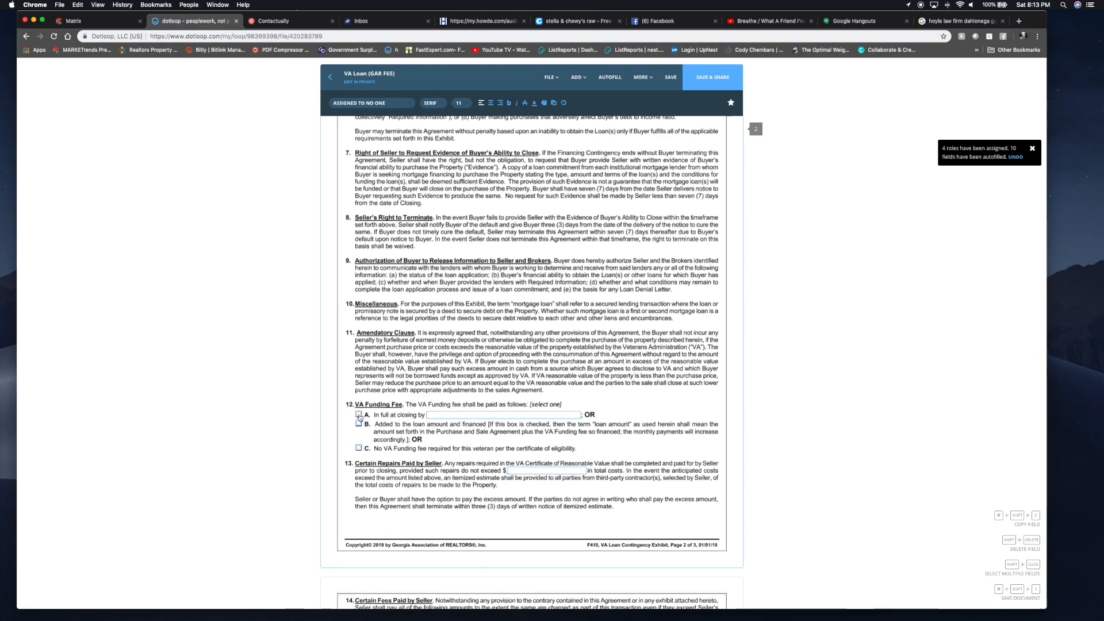
left_click(441, 417)
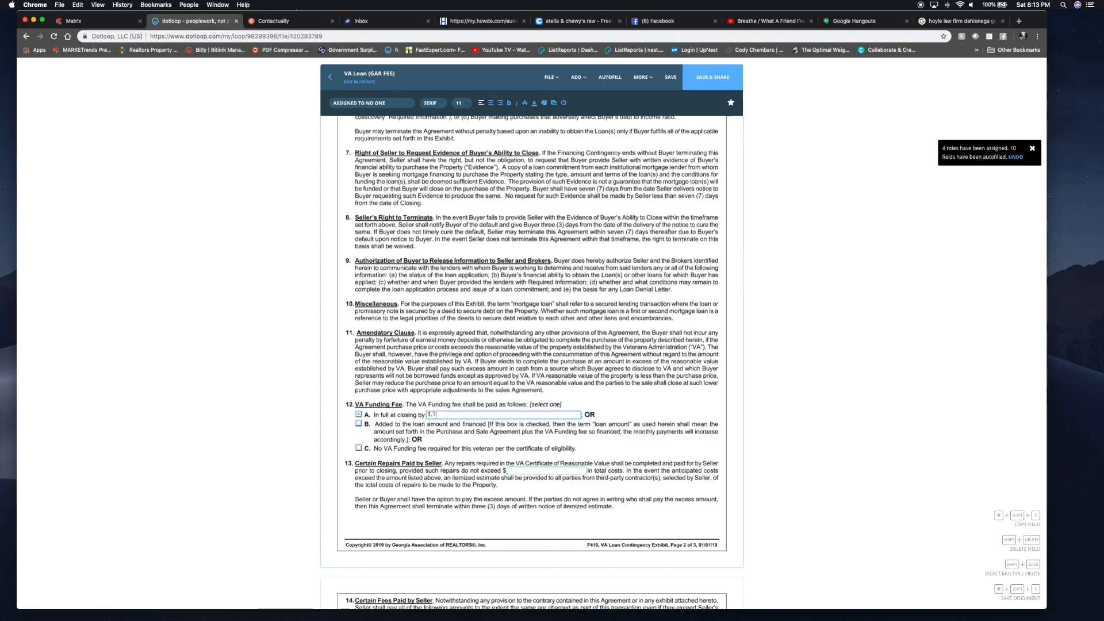
key("BackSpace")
key("BackSpace")
key("BackSpace")
key("BackSpace")
left_click(358, 423)
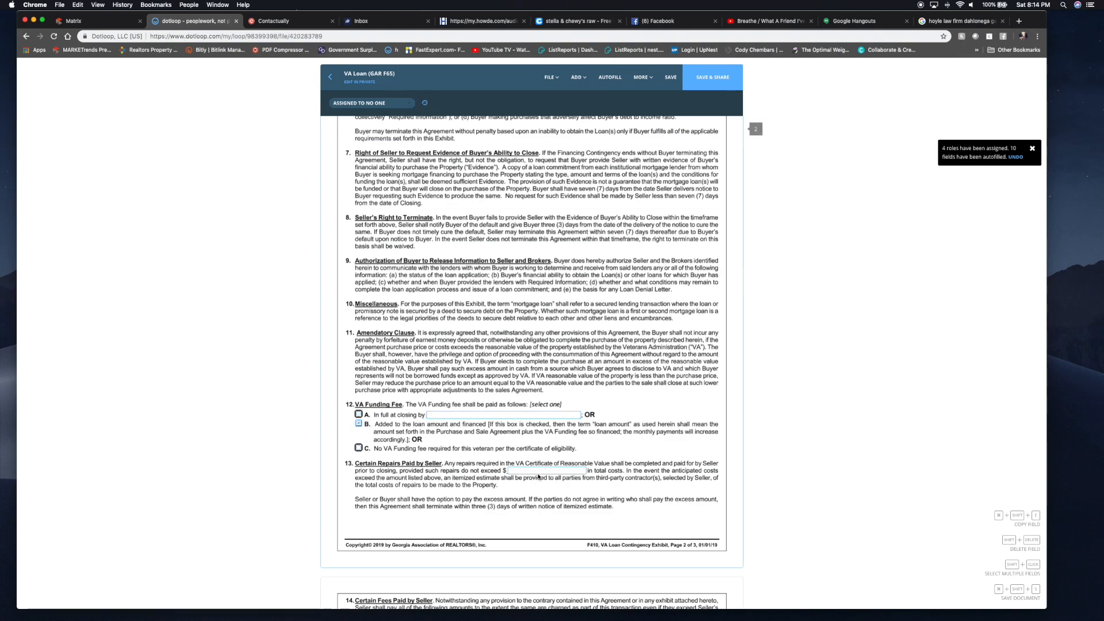
- Cap seller-paid repairs at $500 and public sewer connection costs at $250
scroll(518, 467, "down", 1)
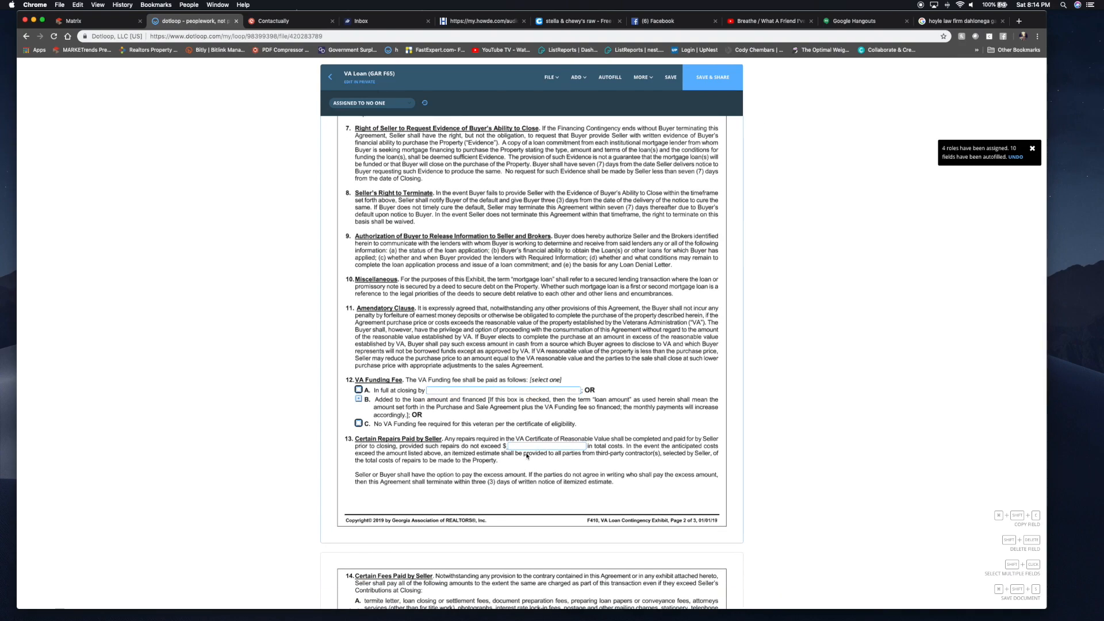
left_click(533, 447)
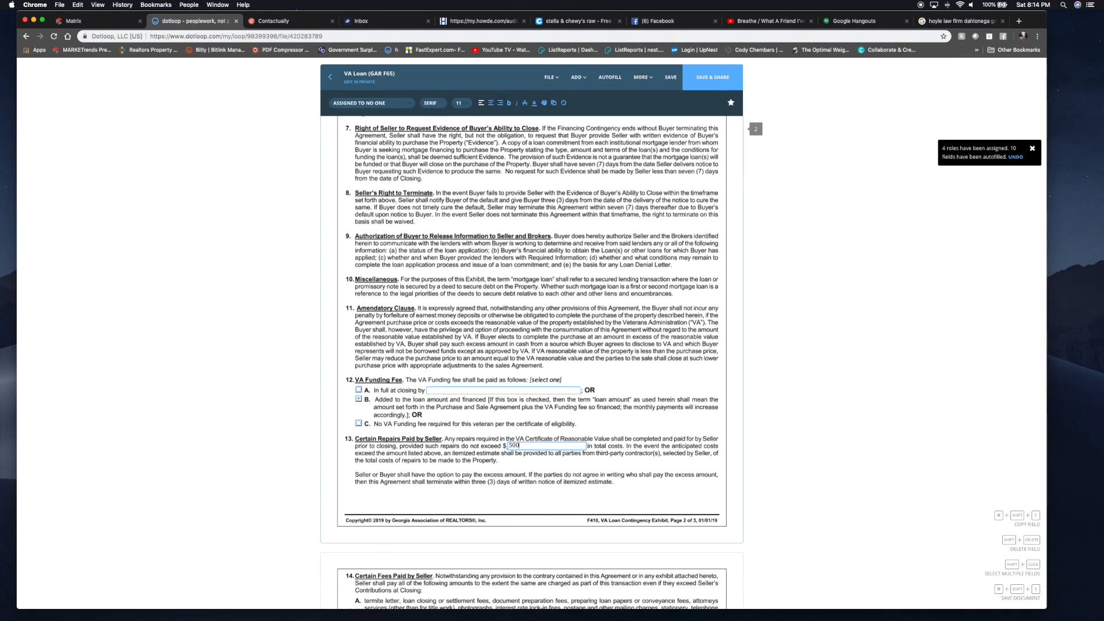
scroll(512, 399, "down", 2)
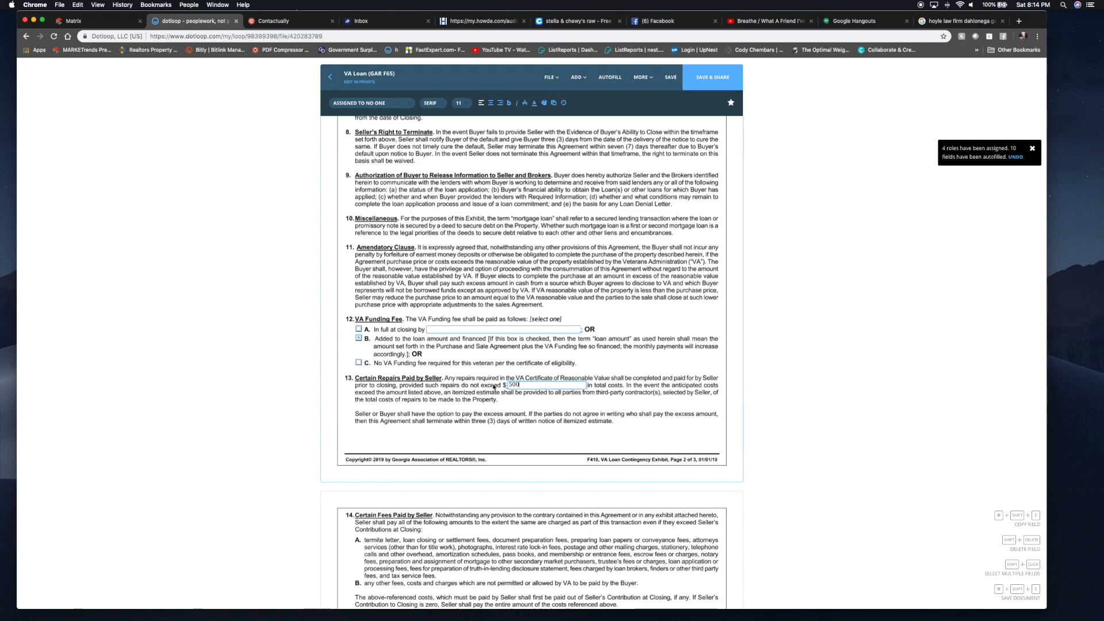
scroll(489, 387, "down", 5)
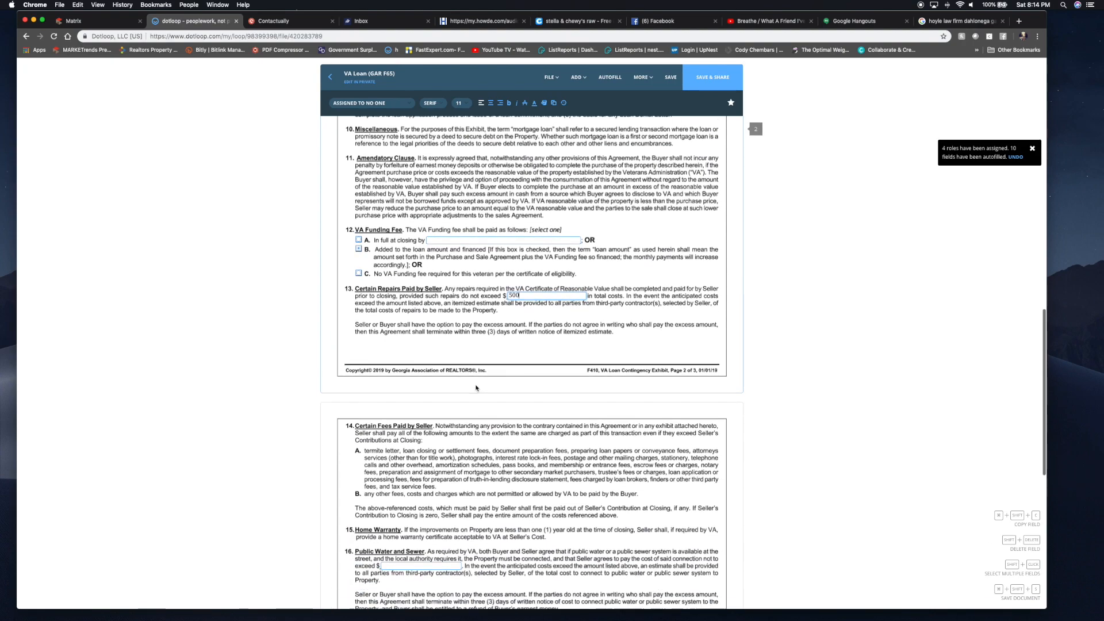
scroll(476, 389, "down", 1)
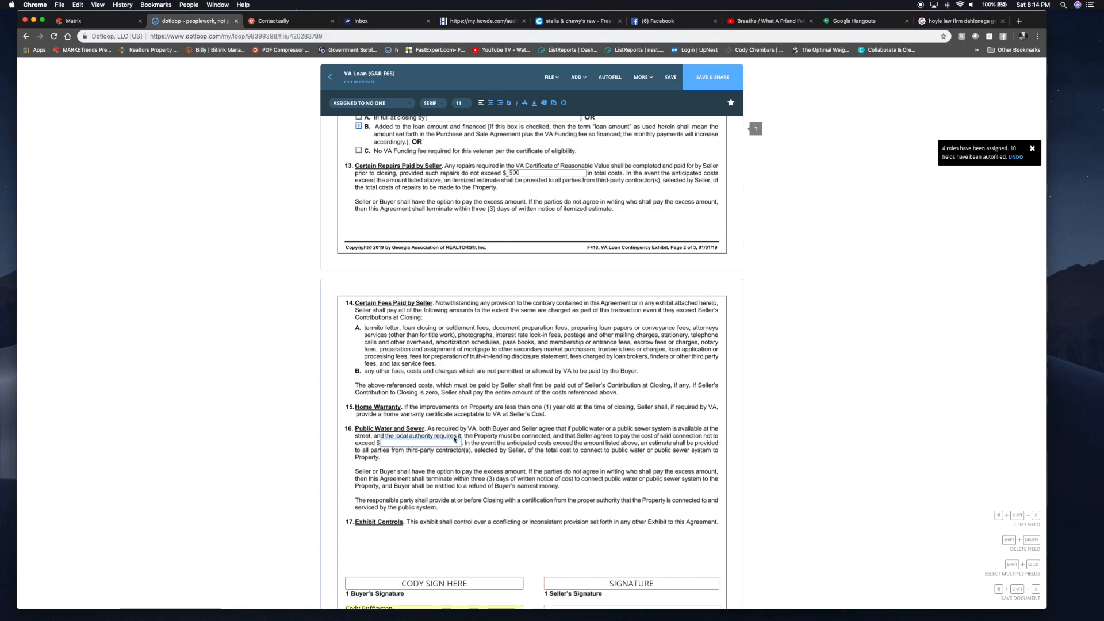
left_click(422, 439)
type("250")
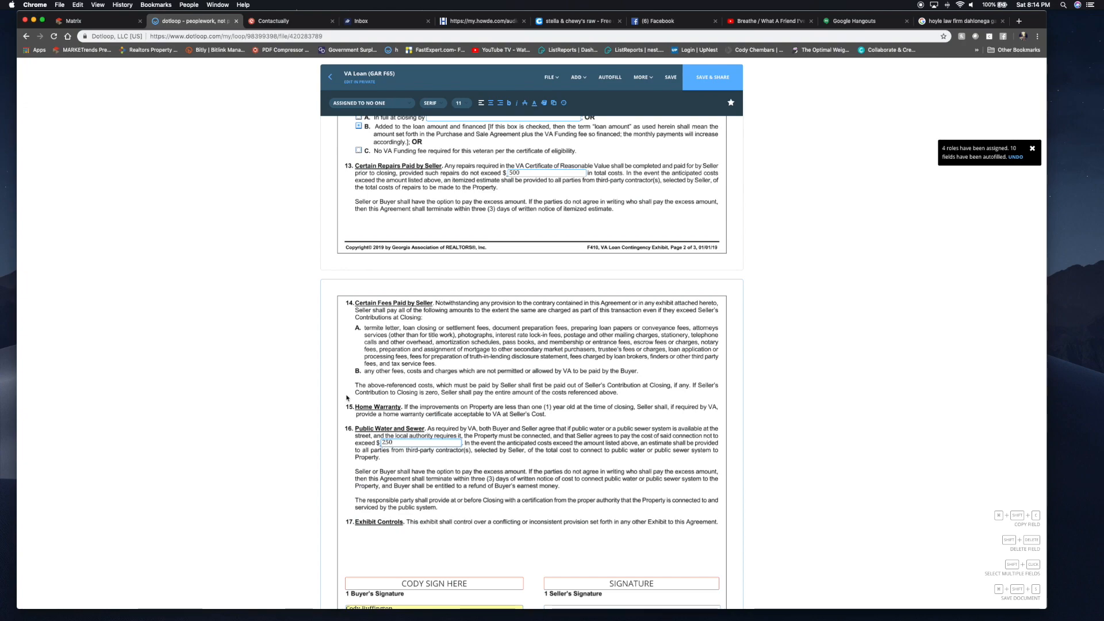
scroll(347, 398, "down", 5)
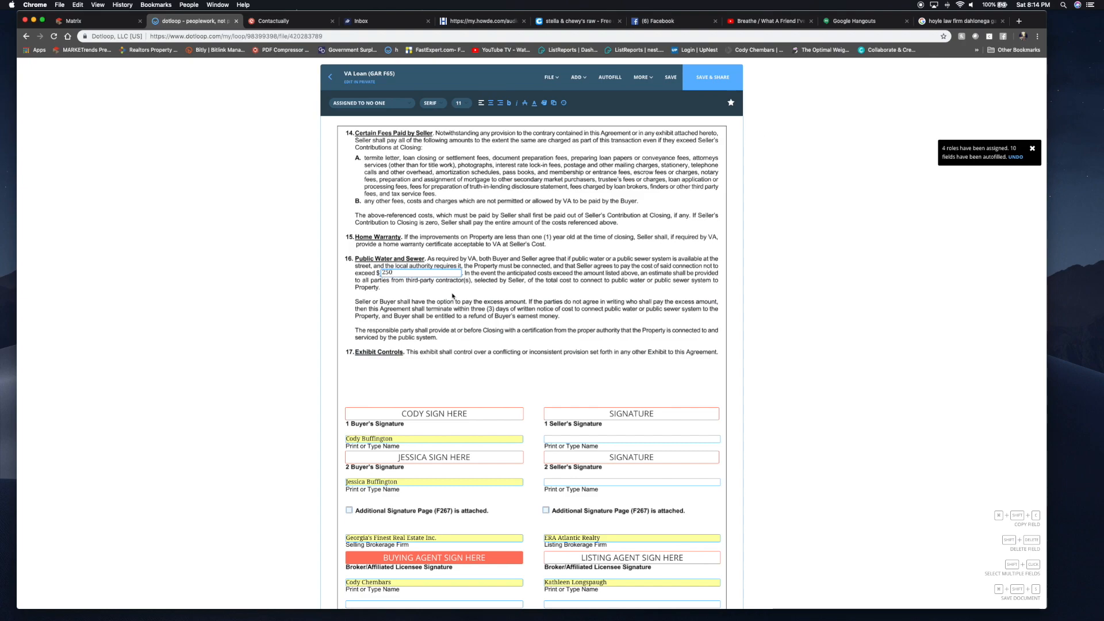
- Enter REALTOR membership '400 North', adopt the buying agent's signature, and save the VA exhibit
scroll(452, 296, "down", 3)
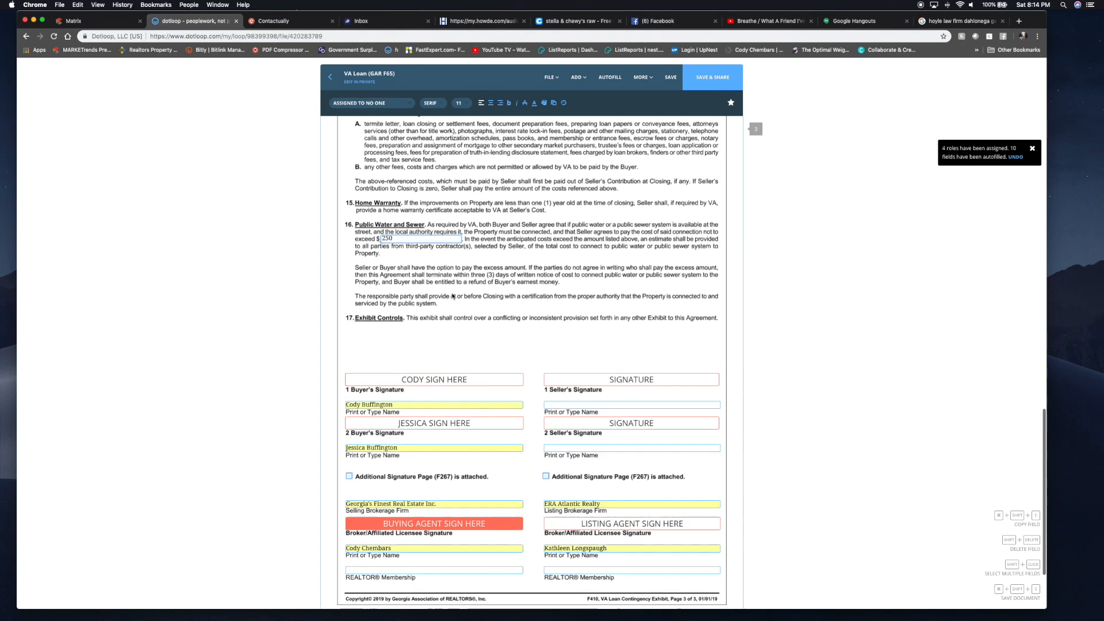
left_click(382, 535)
type("400 North")
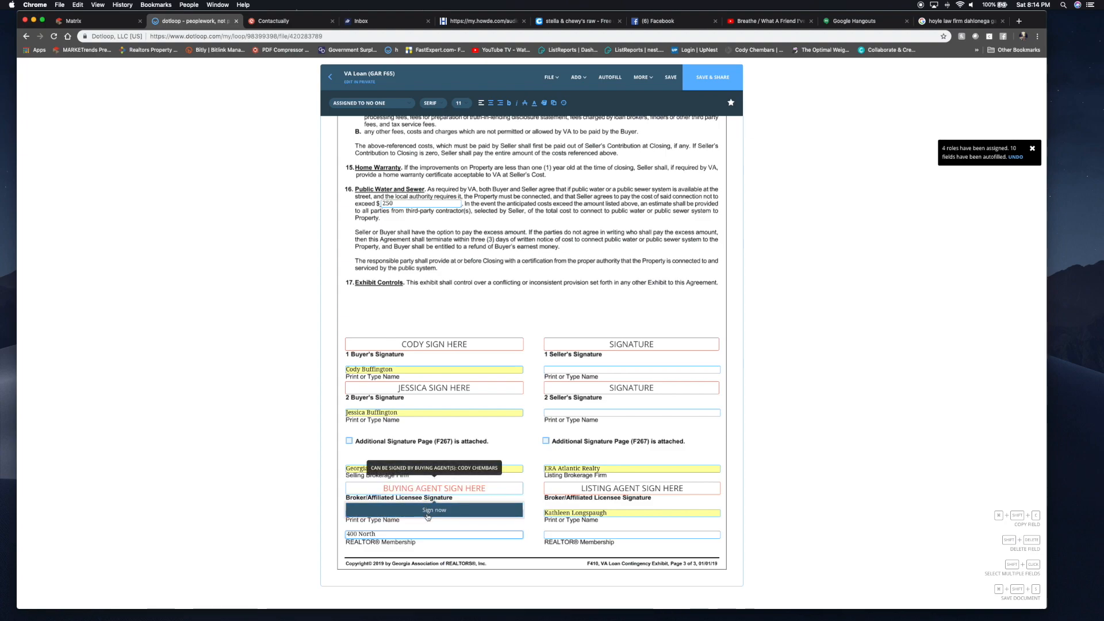
left_click(428, 489)
left_click(604, 408)
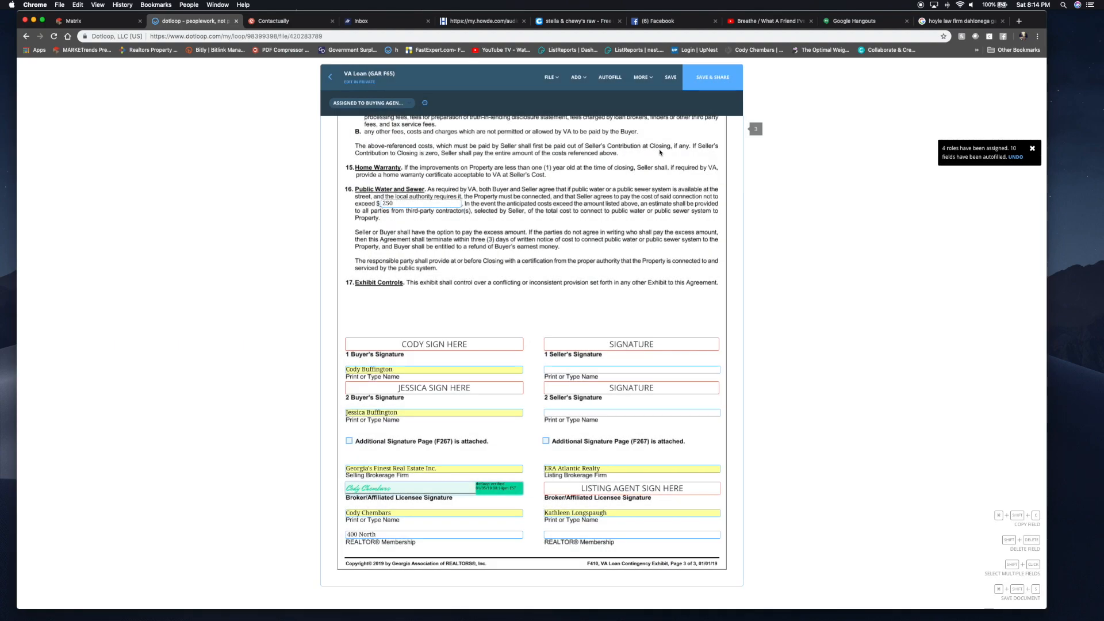
left_click(669, 77)
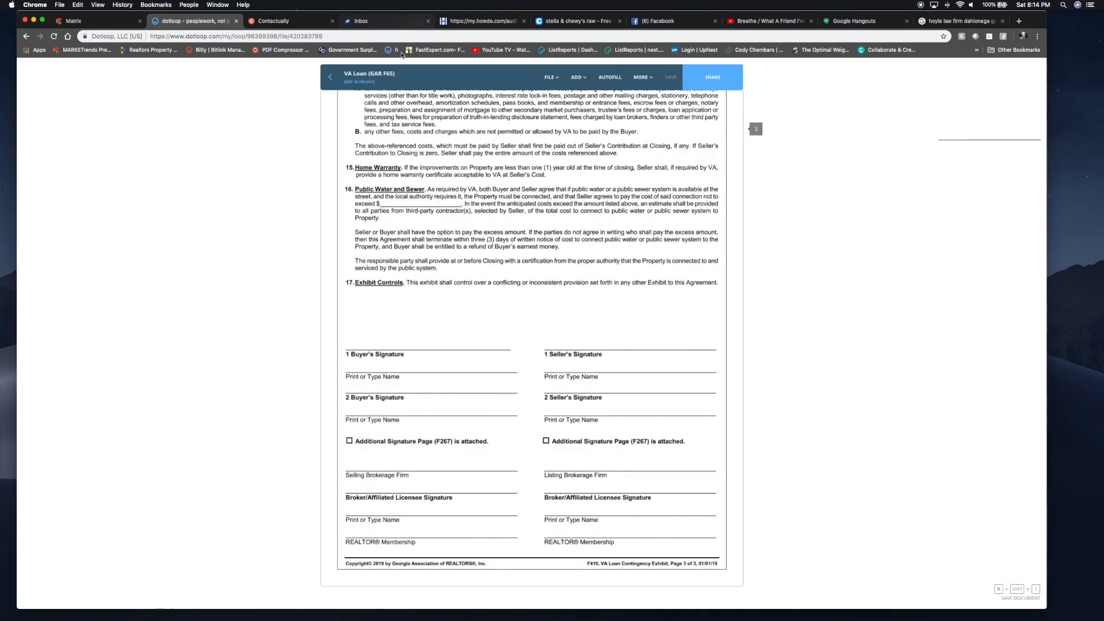
left_click(331, 77)
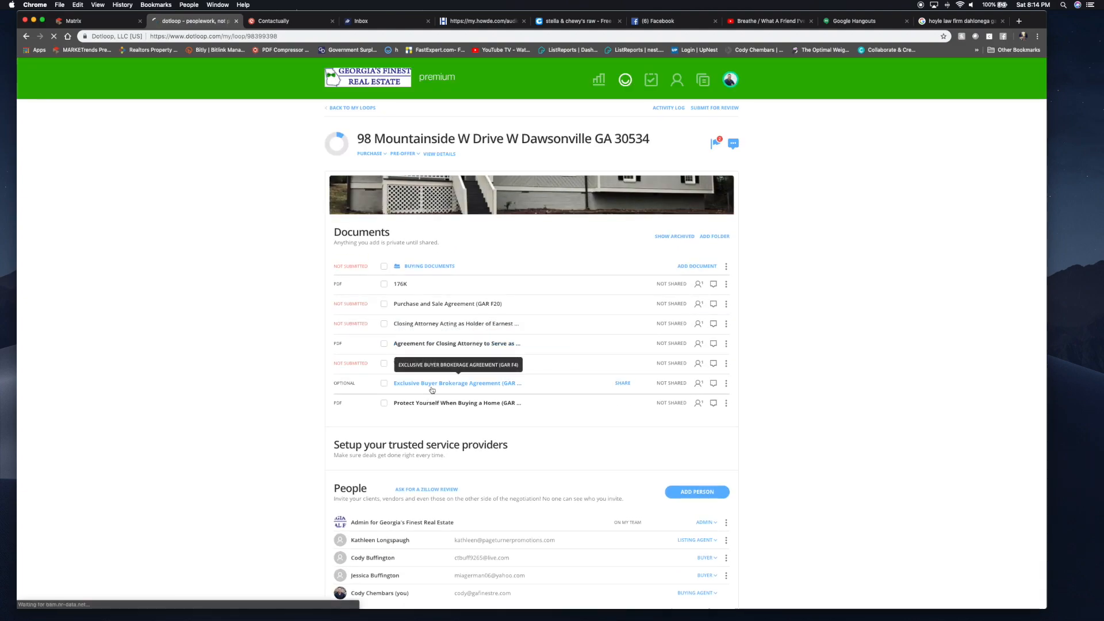
- Open the Exclusive Buyer Brokerage Agreement and autofill buyer names and broker details from the loop
left_click(431, 384)
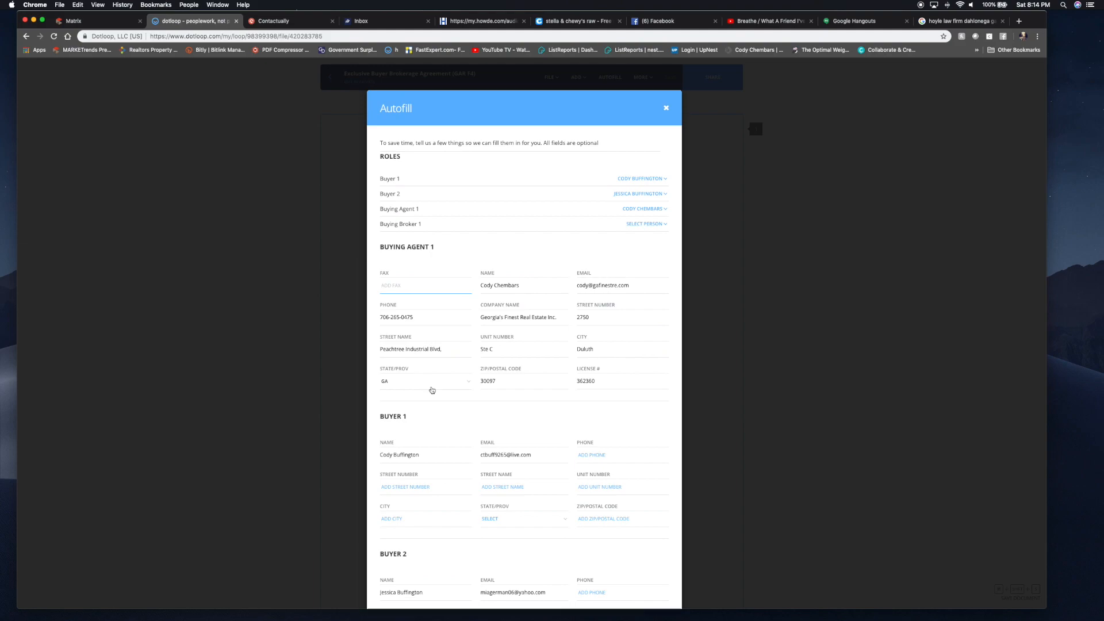
scroll(432, 391, "down", 5)
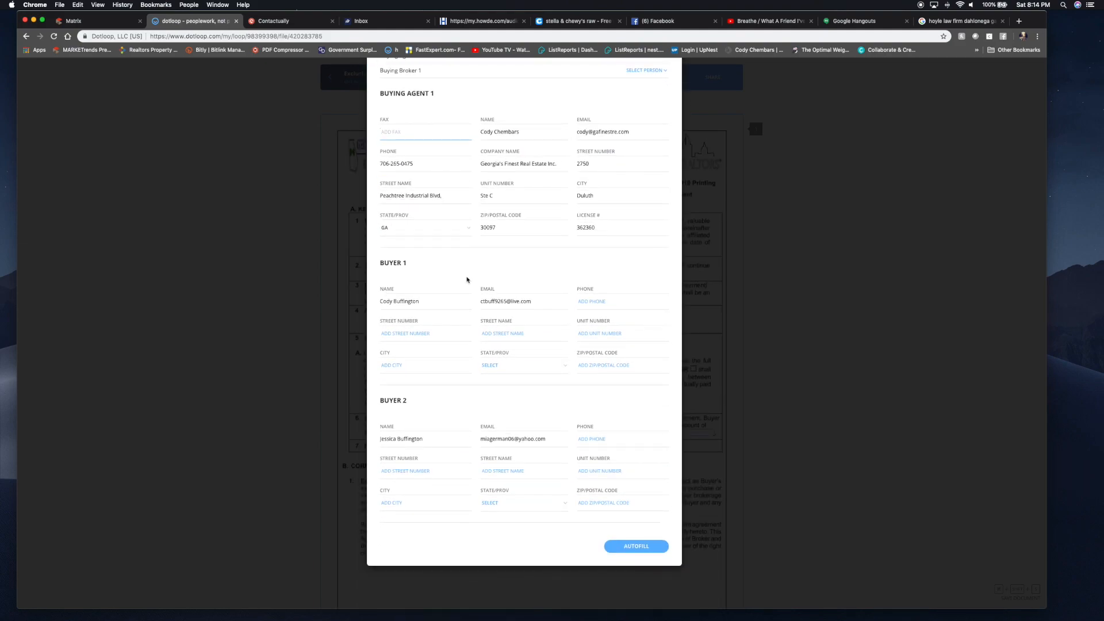
left_click(603, 470)
left_click(636, 545)
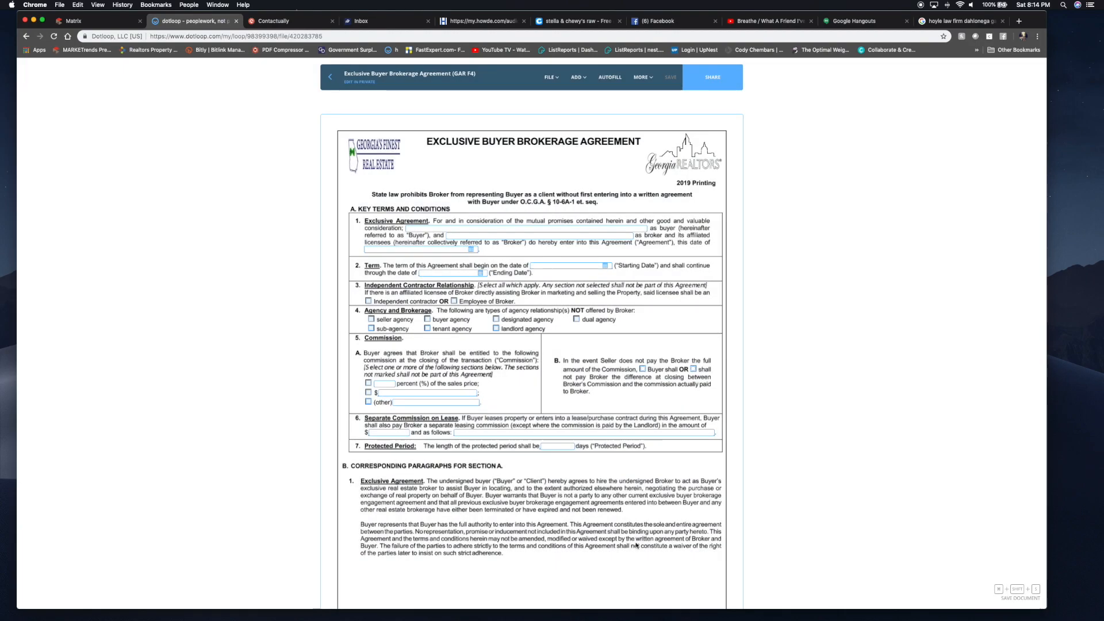
- Date the agreement 01/05/2019, set its term from 01/05/2019 to 03/31/2019, and mark Independent contractor
left_click(412, 248)
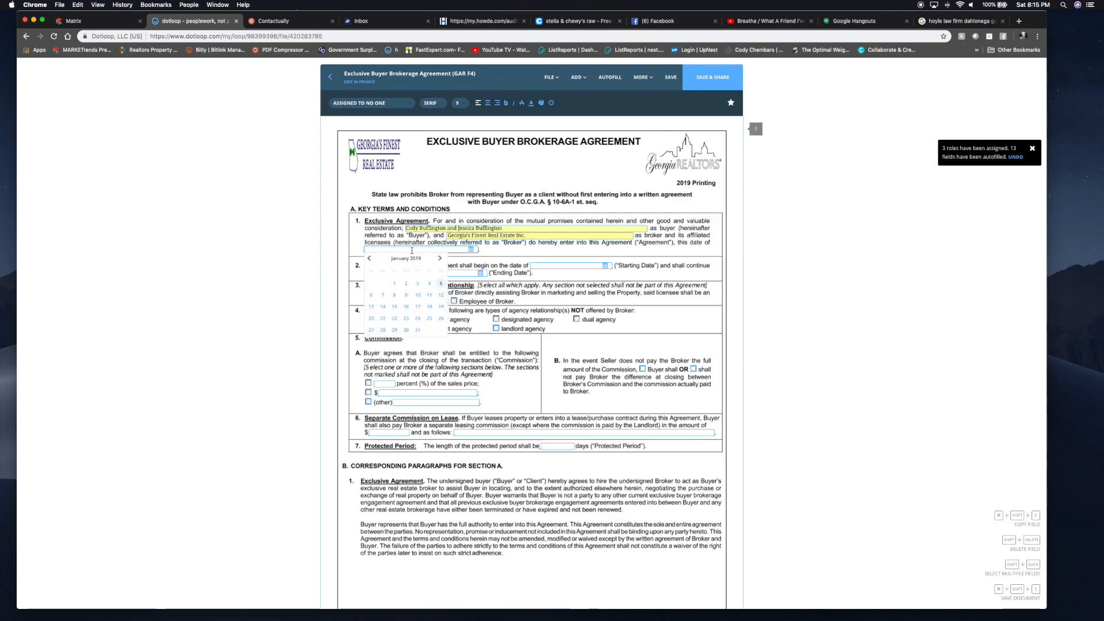
left_click(440, 284)
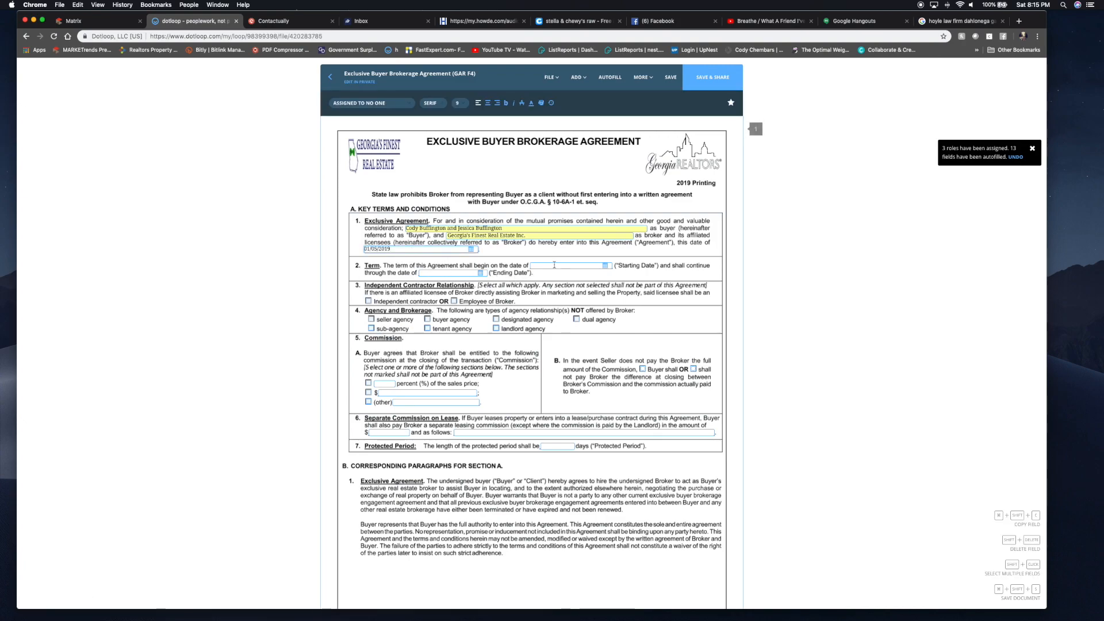
left_click(557, 266)
left_click(607, 300)
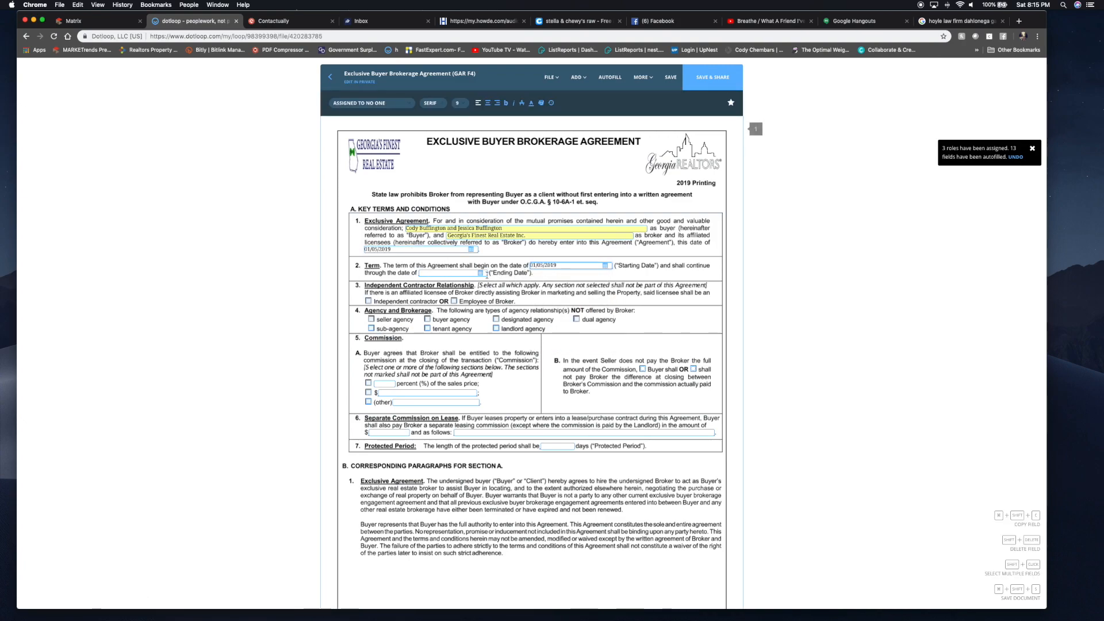
left_click(480, 274)
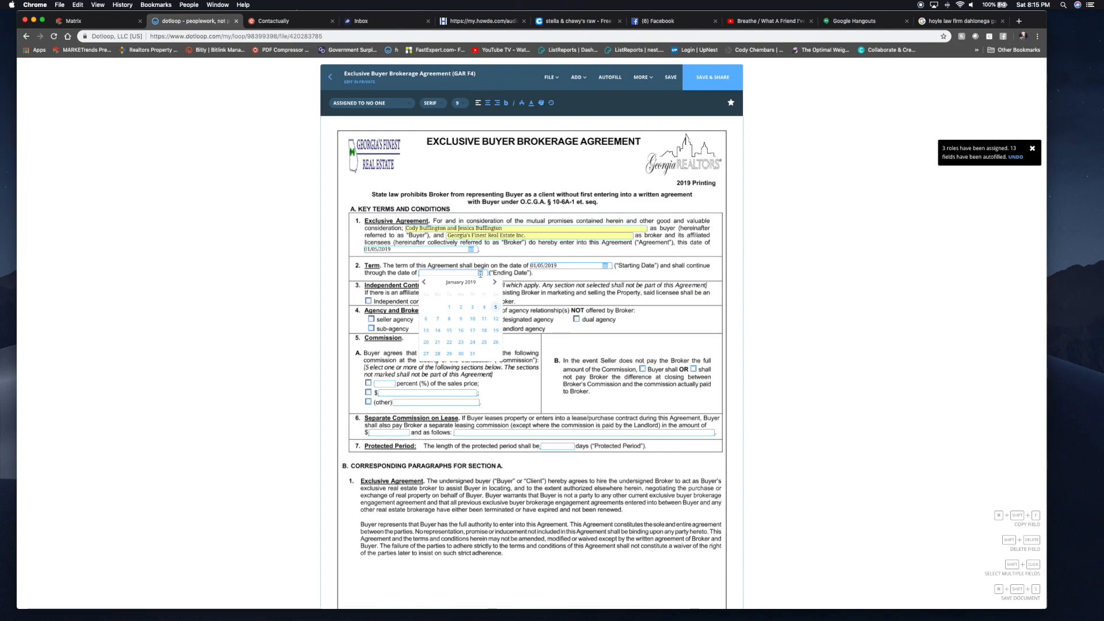
left_click(495, 283)
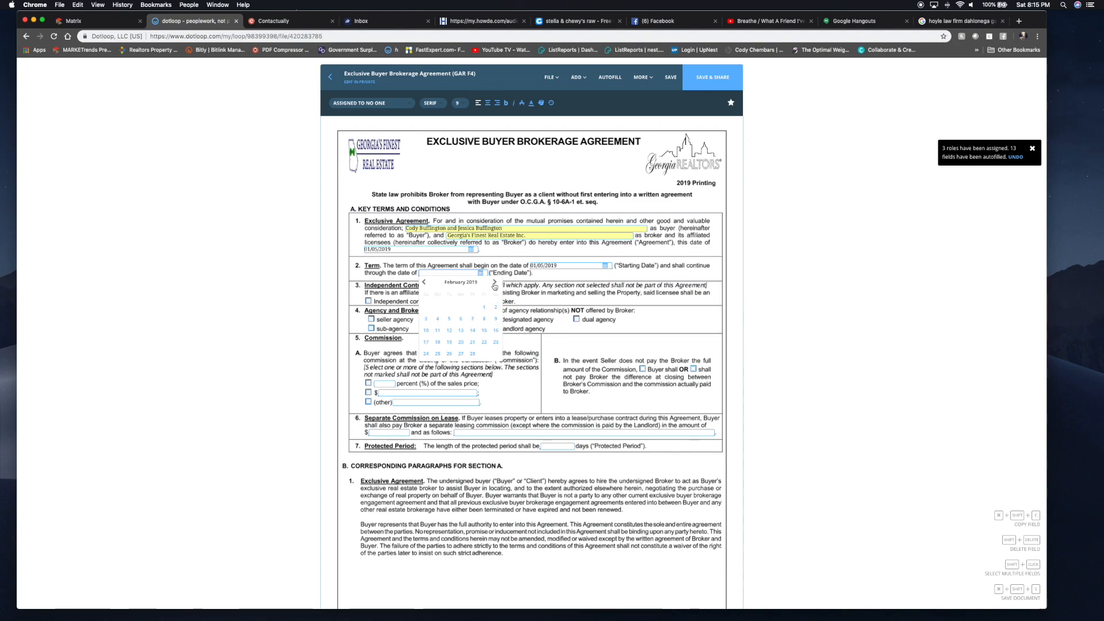
left_click(494, 282)
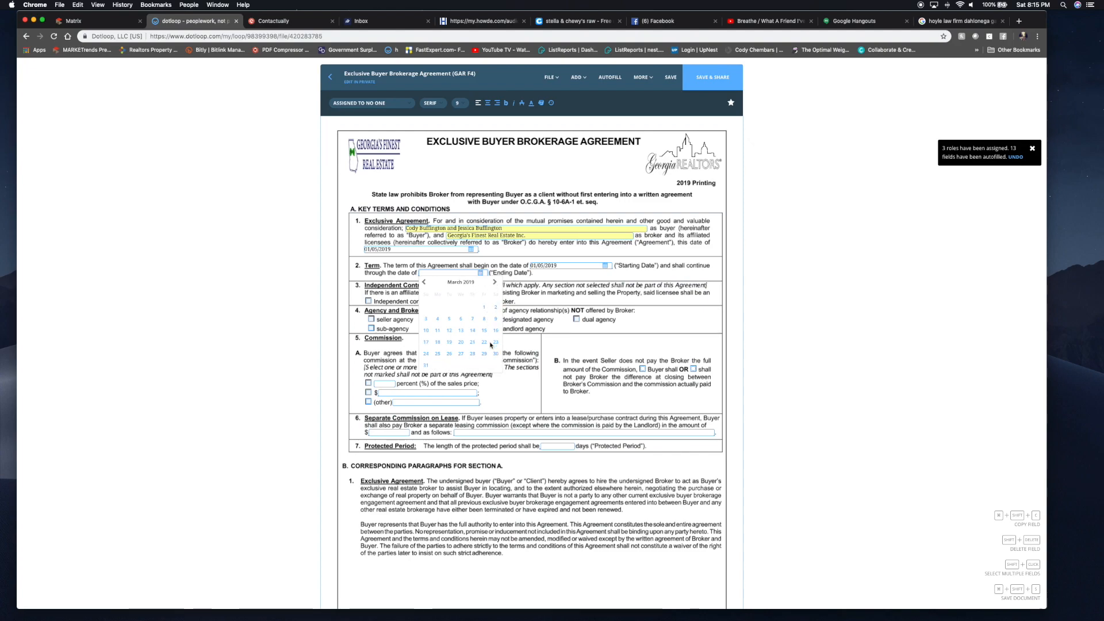
left_click(425, 366)
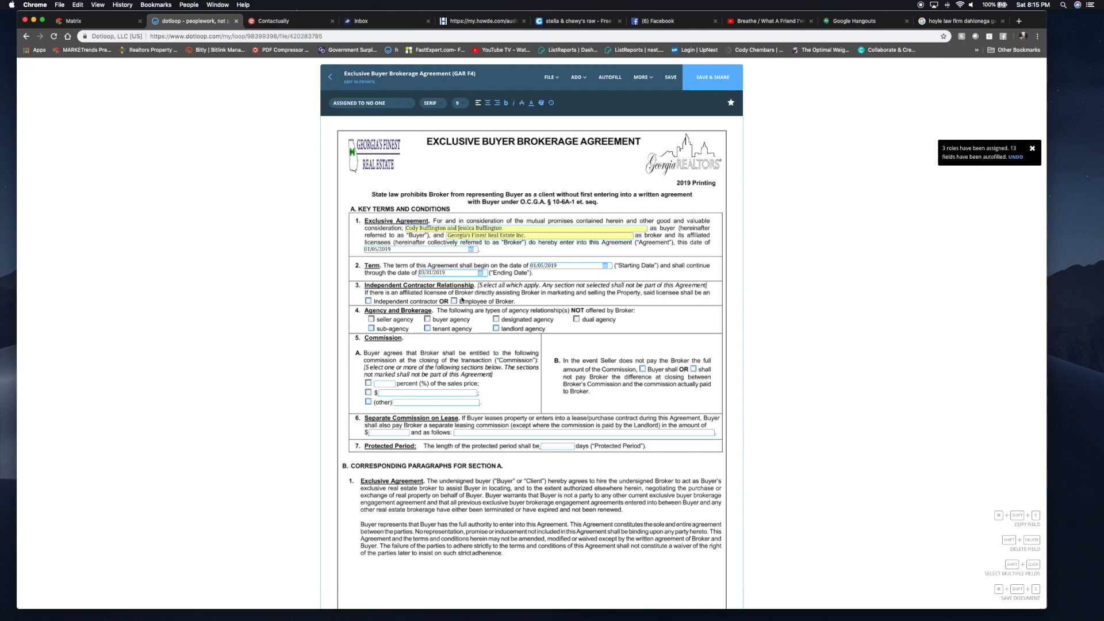
left_click(368, 301)
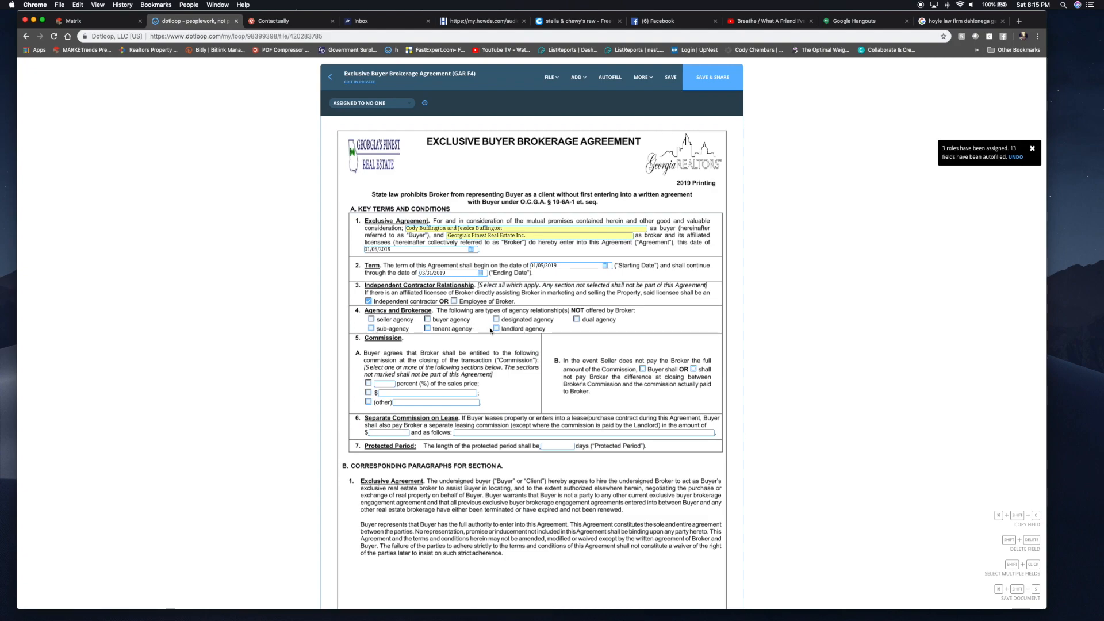
- Exclude dual agency, set a 3% commission of sales price, and mark that buyer shall pay any shortfall
left_click(577, 320)
left_click(369, 384)
left_click(381, 384)
type("3")
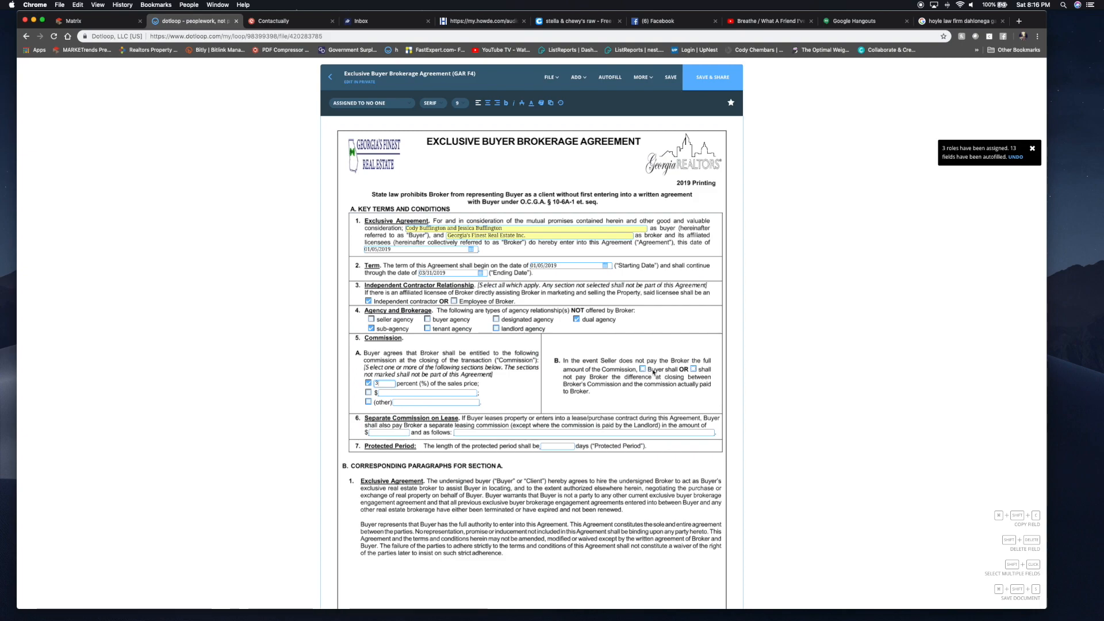
left_click(692, 373)
left_click(693, 370)
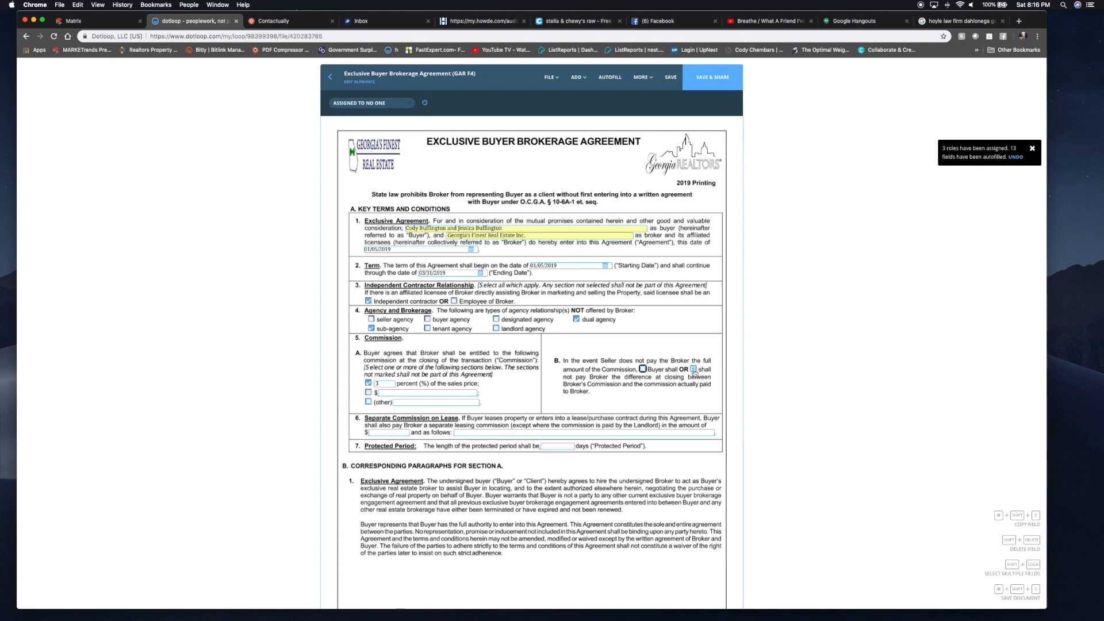
- Enter N/A for the lease commission amount and terms, and set a 60-day protected period
scroll(591, 364, "down", 3)
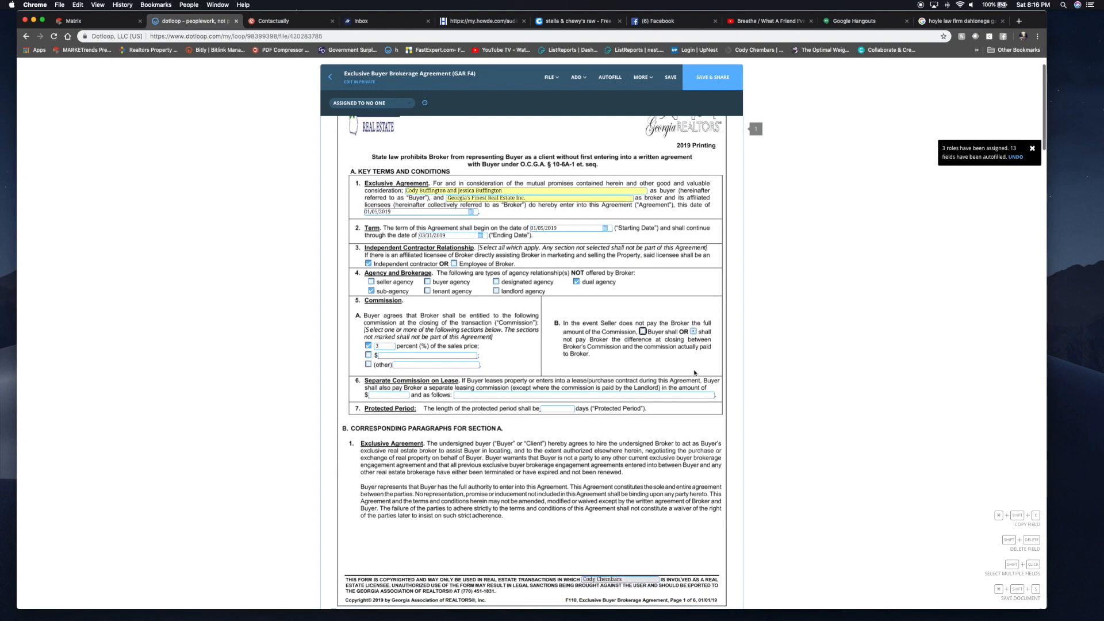
left_click(375, 358)
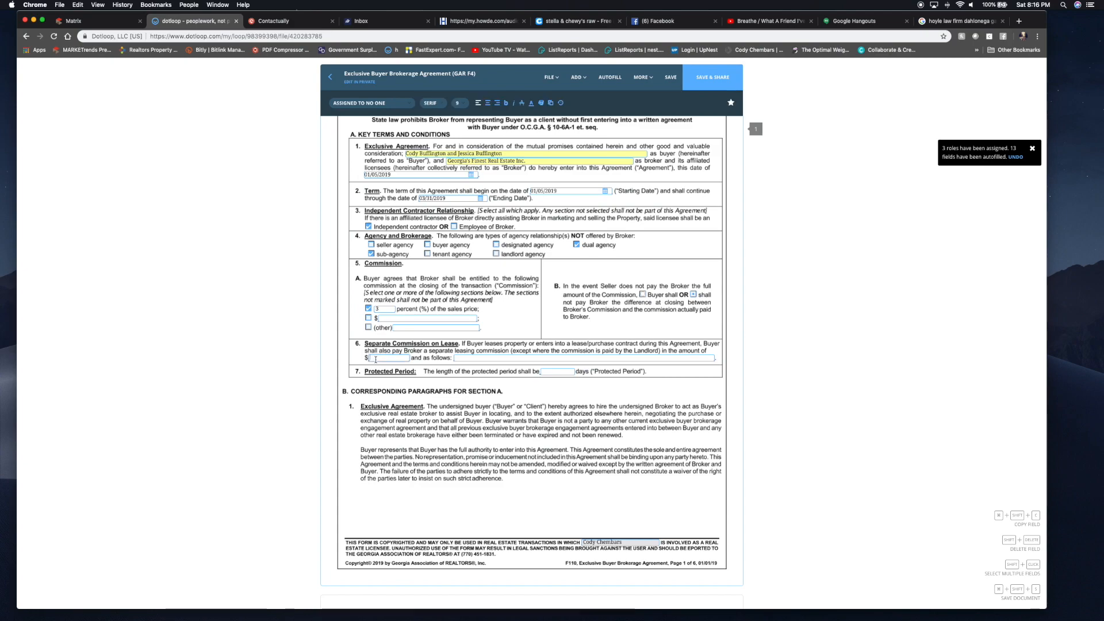
type("N/S")
key("Tab")
type("N/")
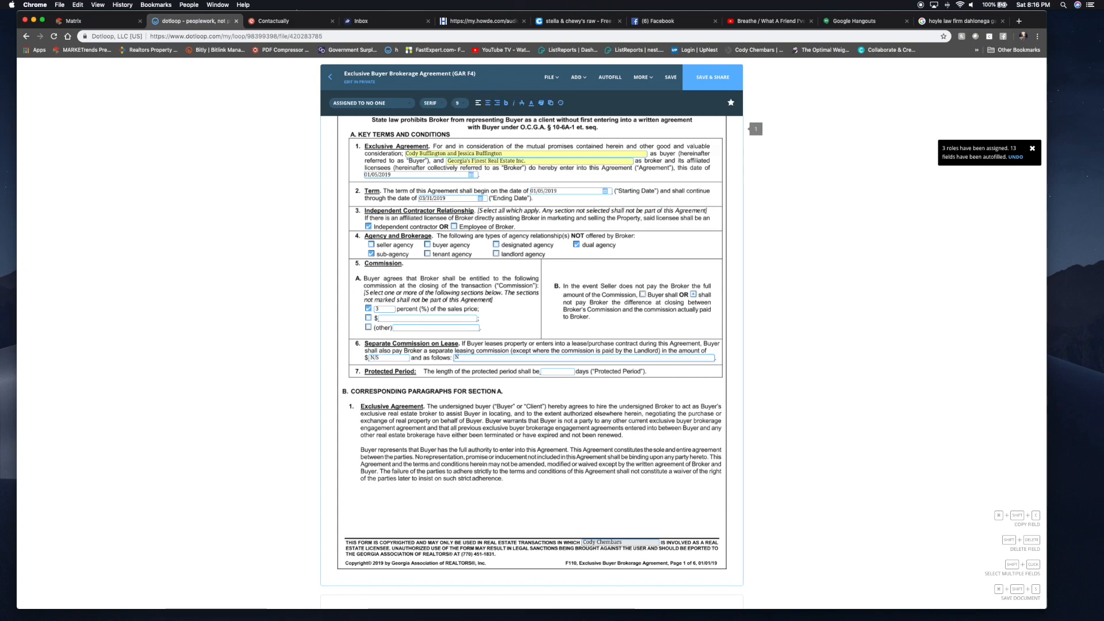
type("A")
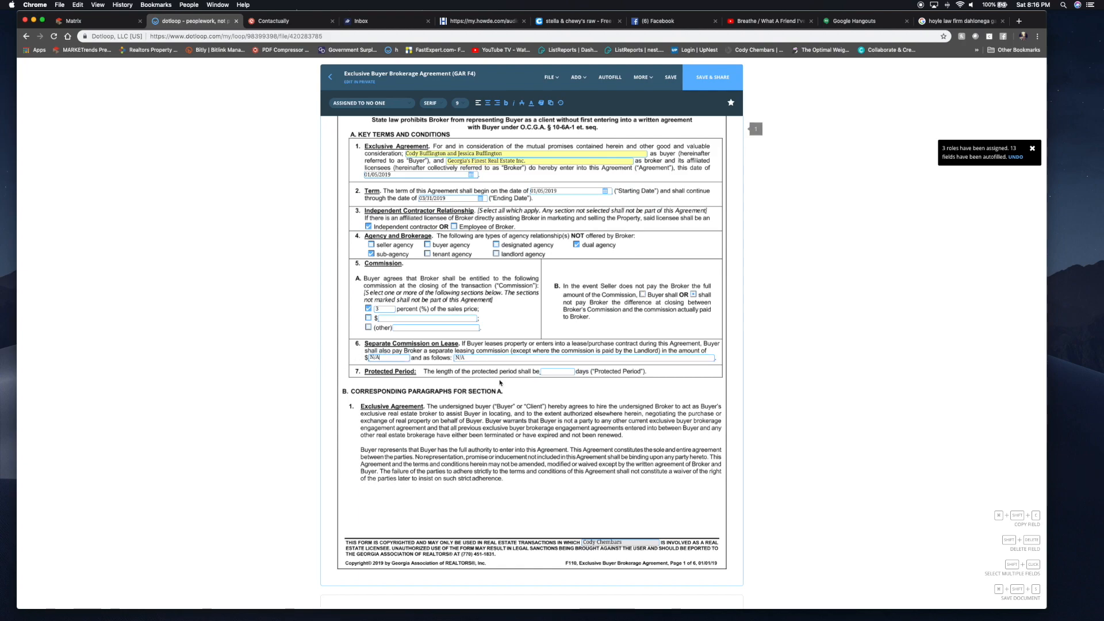
left_click(557, 372)
type("60")
- Mark the GAR CB13 brochure as received in the Brochures section
scroll(538, 389, "down", 5)
scroll(538, 389, "down", 17)
scroll(538, 389, "down", 20)
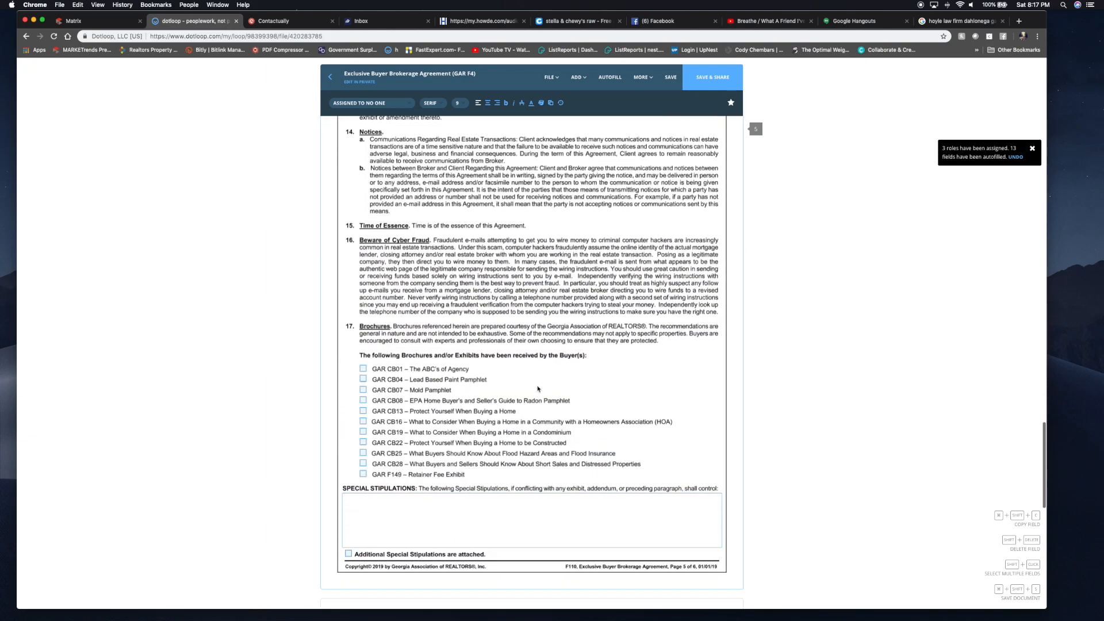
scroll(402, 362, "down", 1)
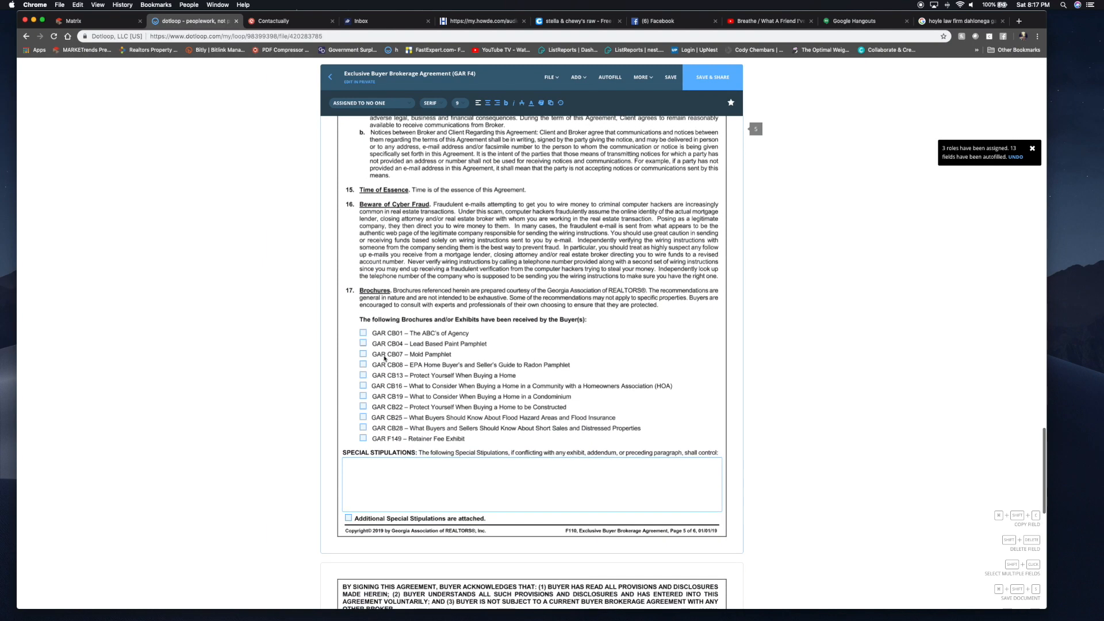
left_click(363, 376)
- Select the buying agent's signature field, save the agreement, and return to the loop's document list
scroll(442, 390, "down", 3)
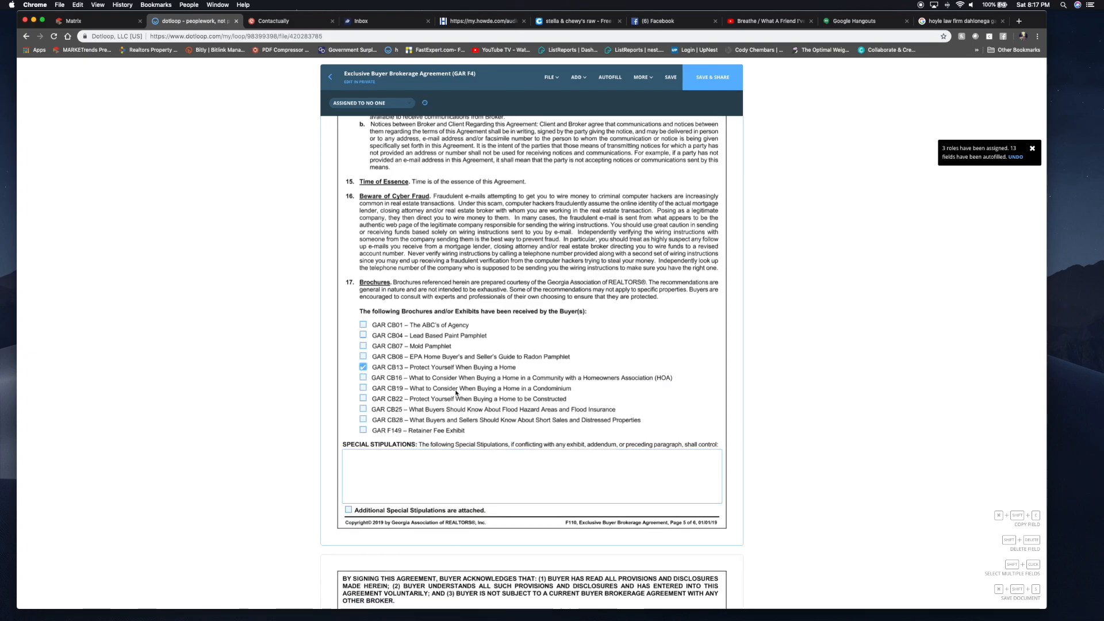
scroll(455, 390, "down", 10)
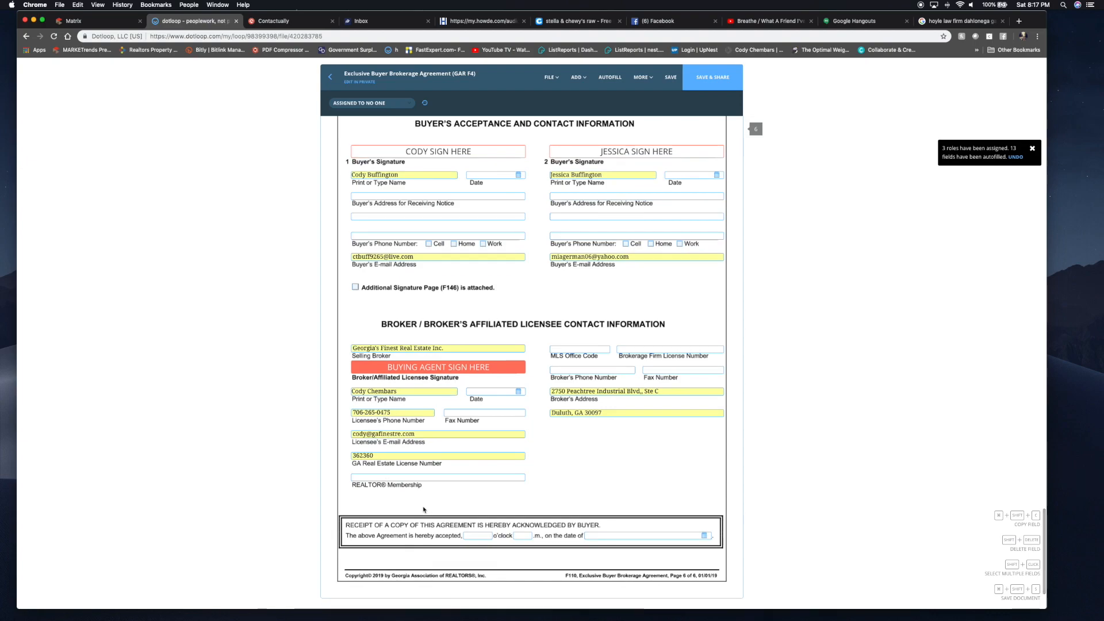
mouse_move(452, 370)
left_click(501, 369)
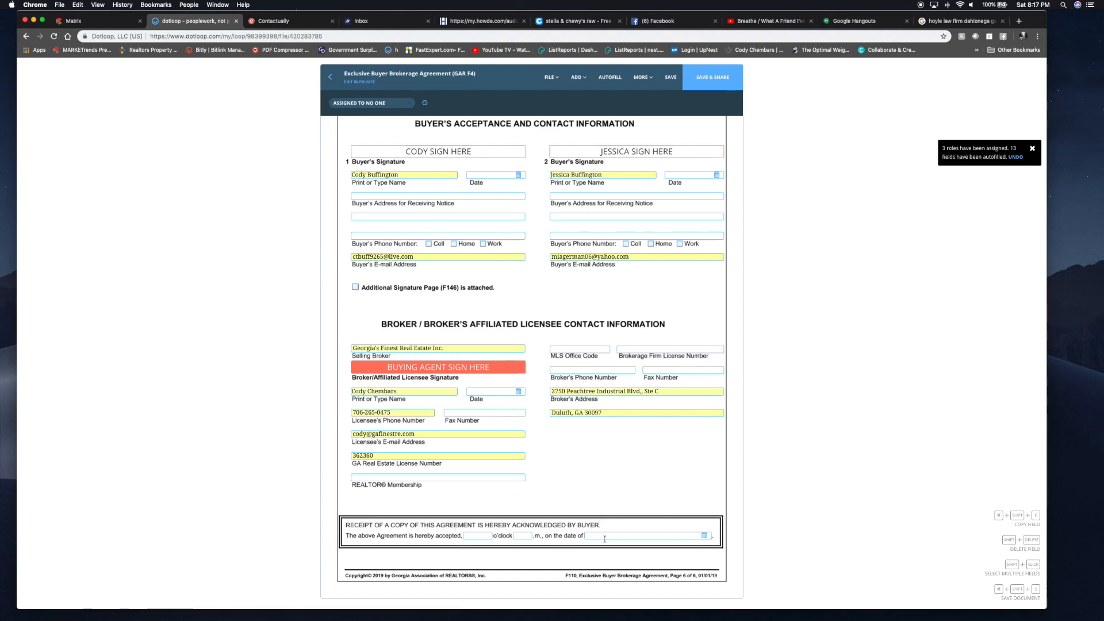
left_click(695, 89)
left_click(326, 76)
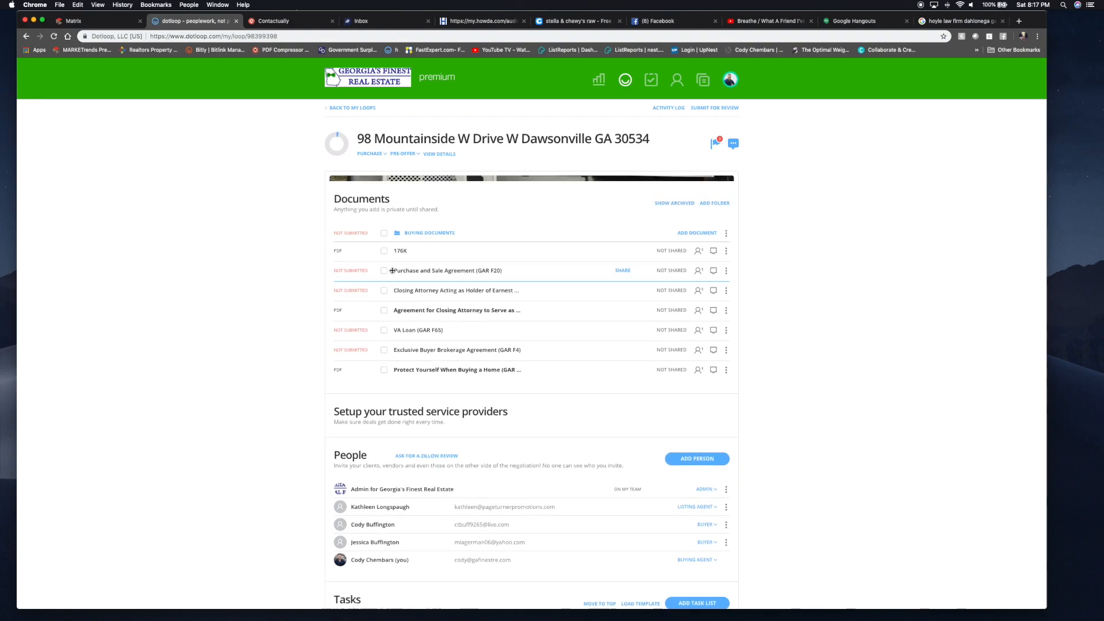
- Share the Purchase and Sale Agreement, Closing Attorney and VA Loan exhibits, Buyer Brokerage Agreement and Protect Yourself brochure
left_click(383, 304)
left_click(383, 324)
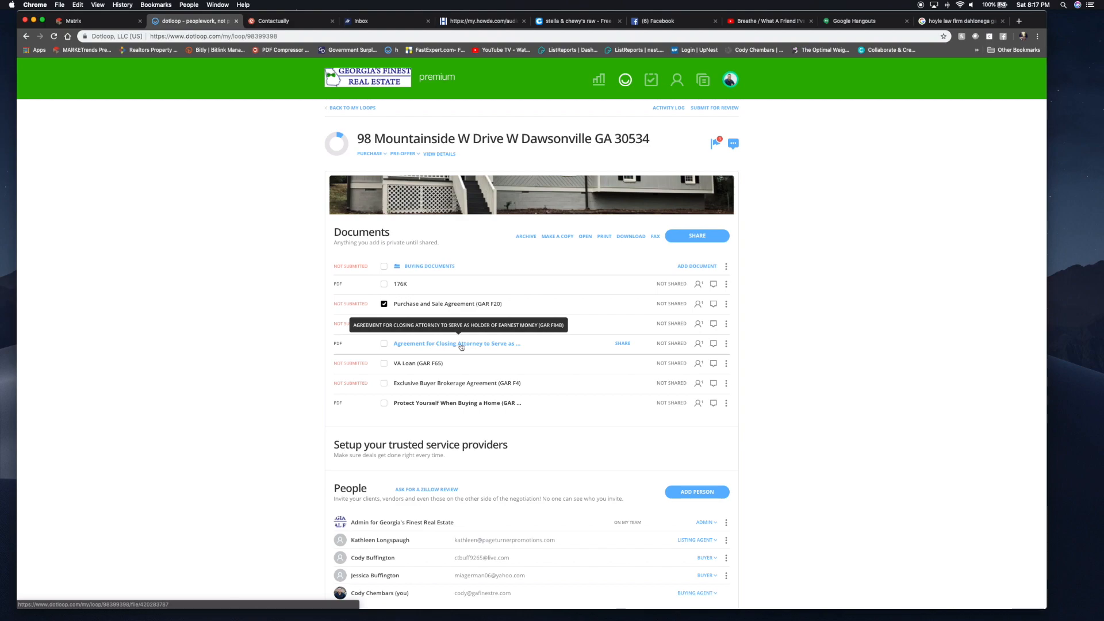
left_click(384, 364)
left_click(384, 383)
left_click(384, 404)
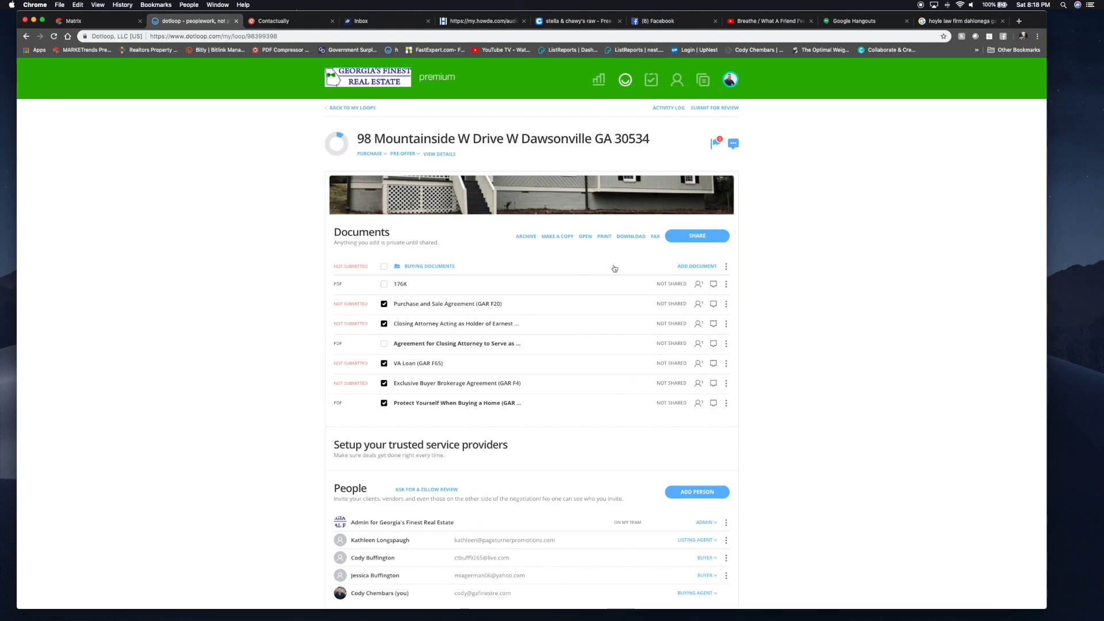
left_click(697, 236)
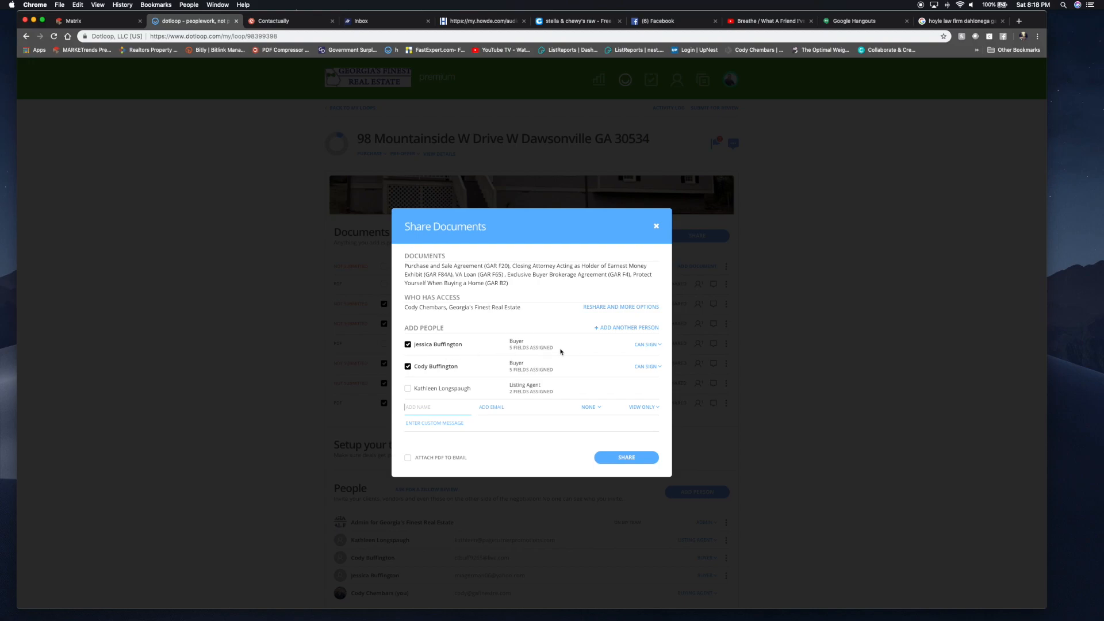
left_click(646, 345)
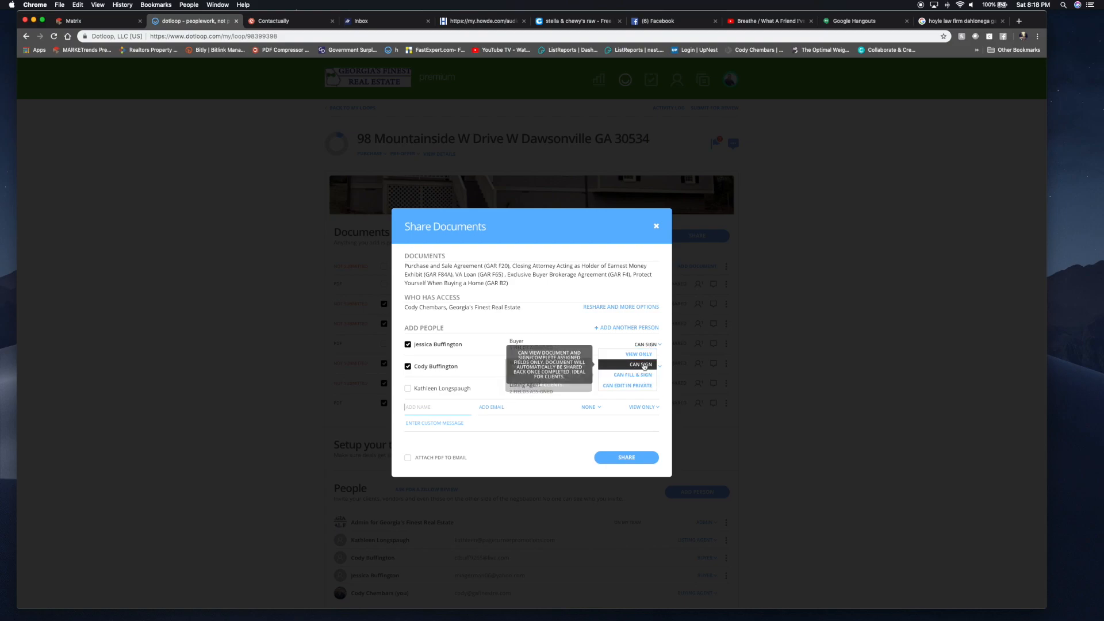
left_click(643, 366)
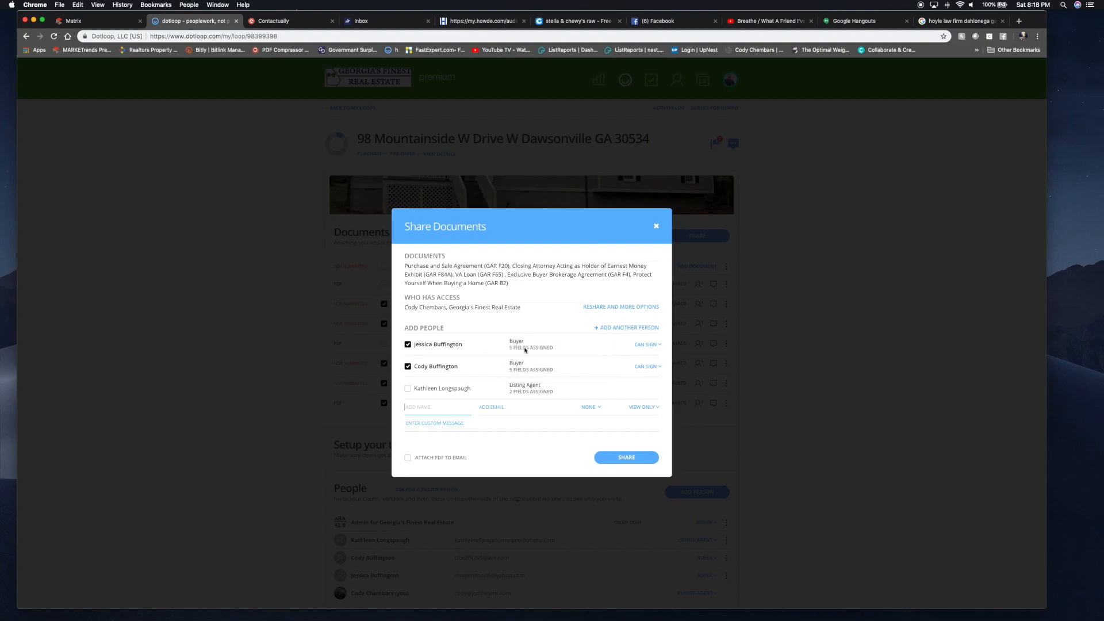
left_click(429, 421)
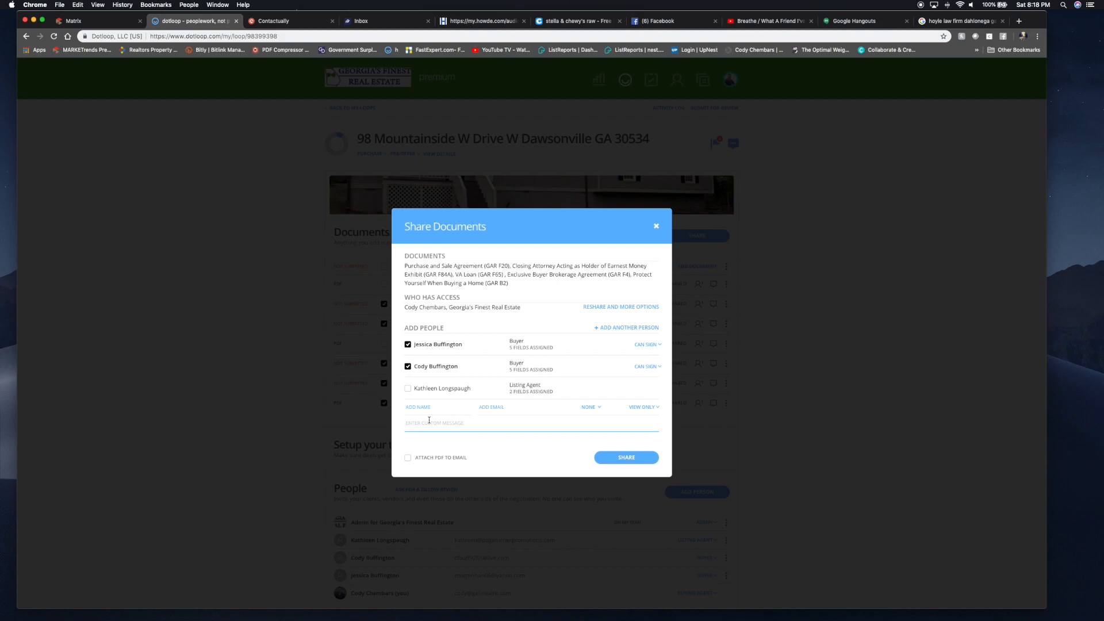